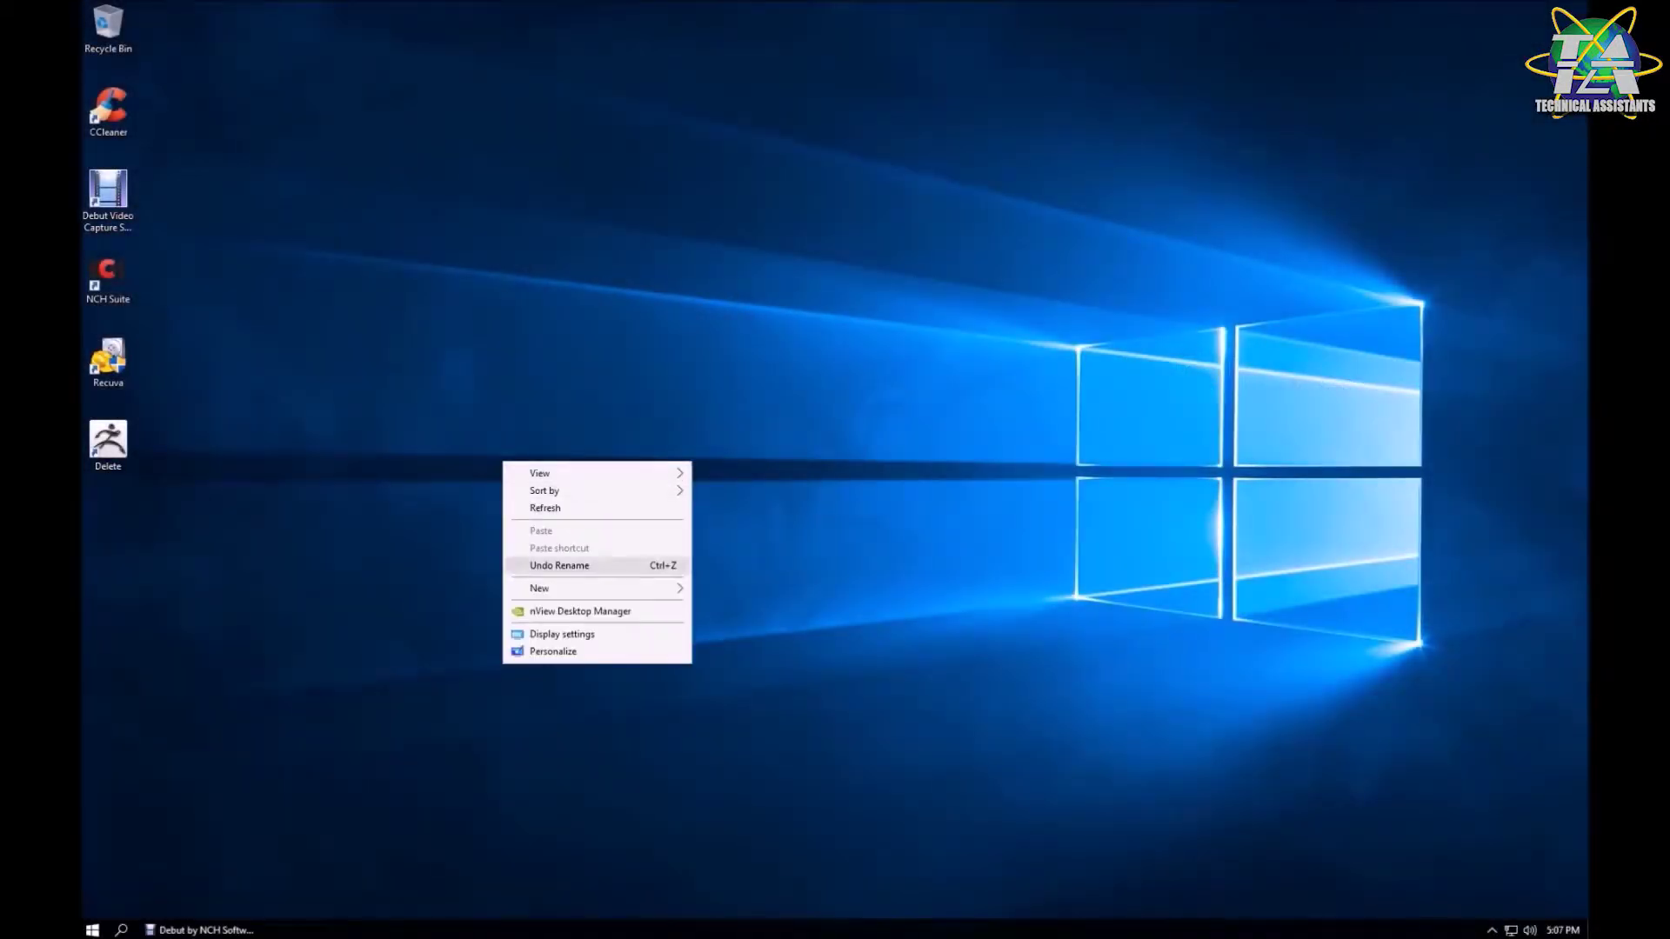
- Type 'kgkgyjgyjgyfh' into a new Word document, close Word, then permanently delete the file
mouse_move(557, 588)
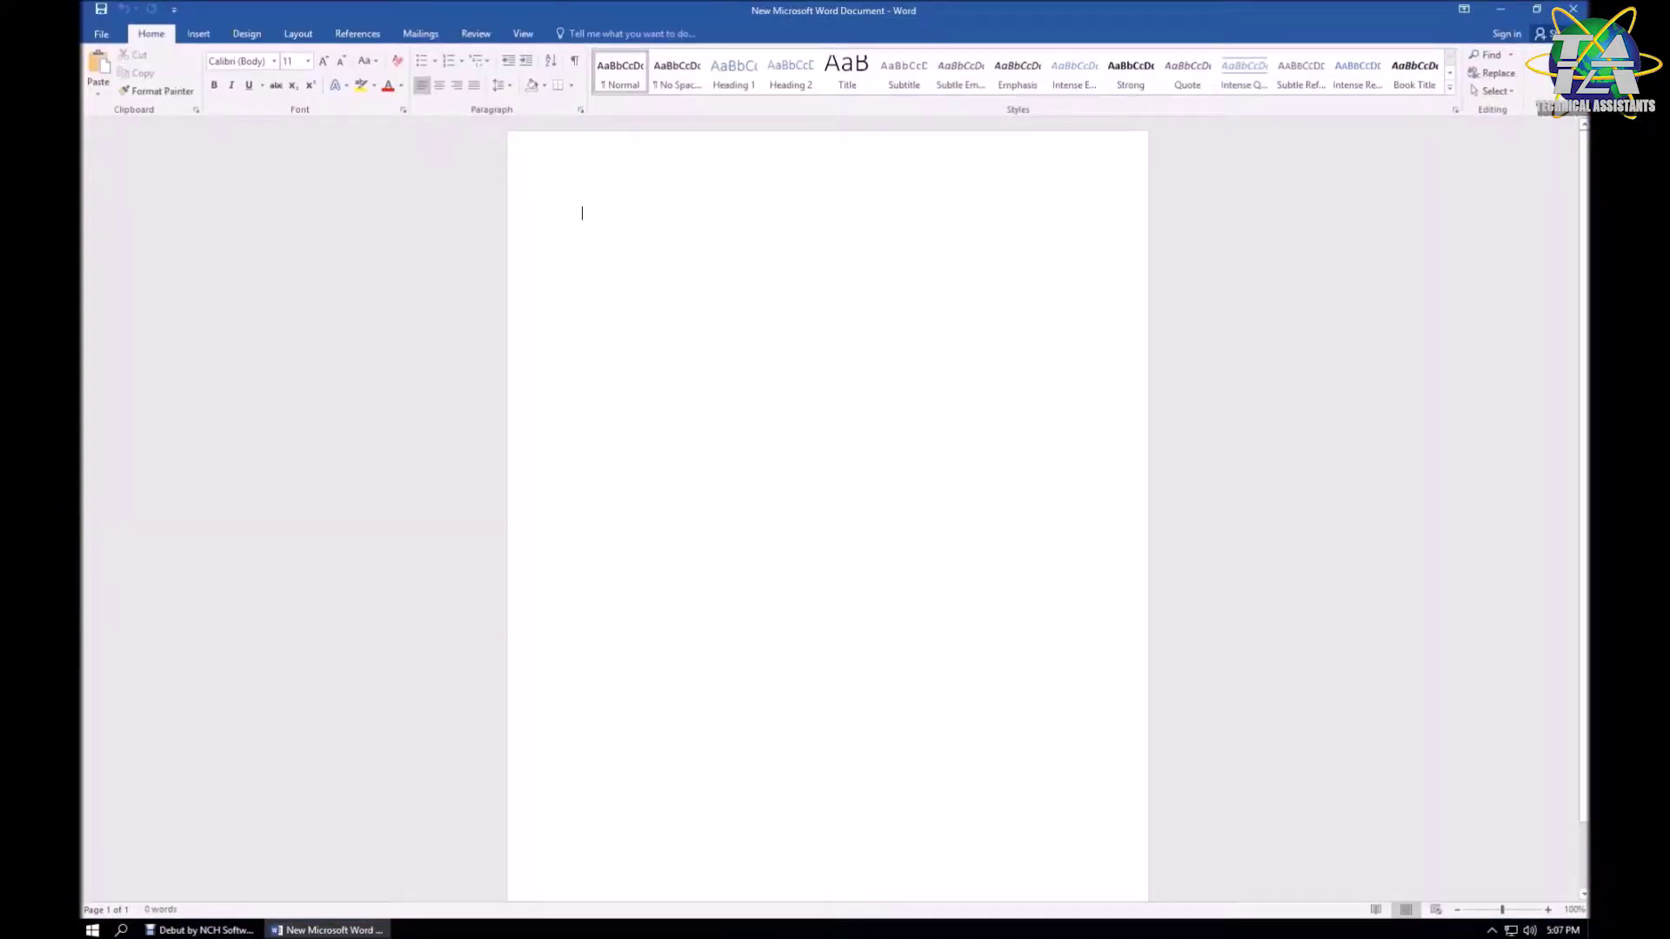
text(kgkgyjgyjgyfh)
click(1573, 9)
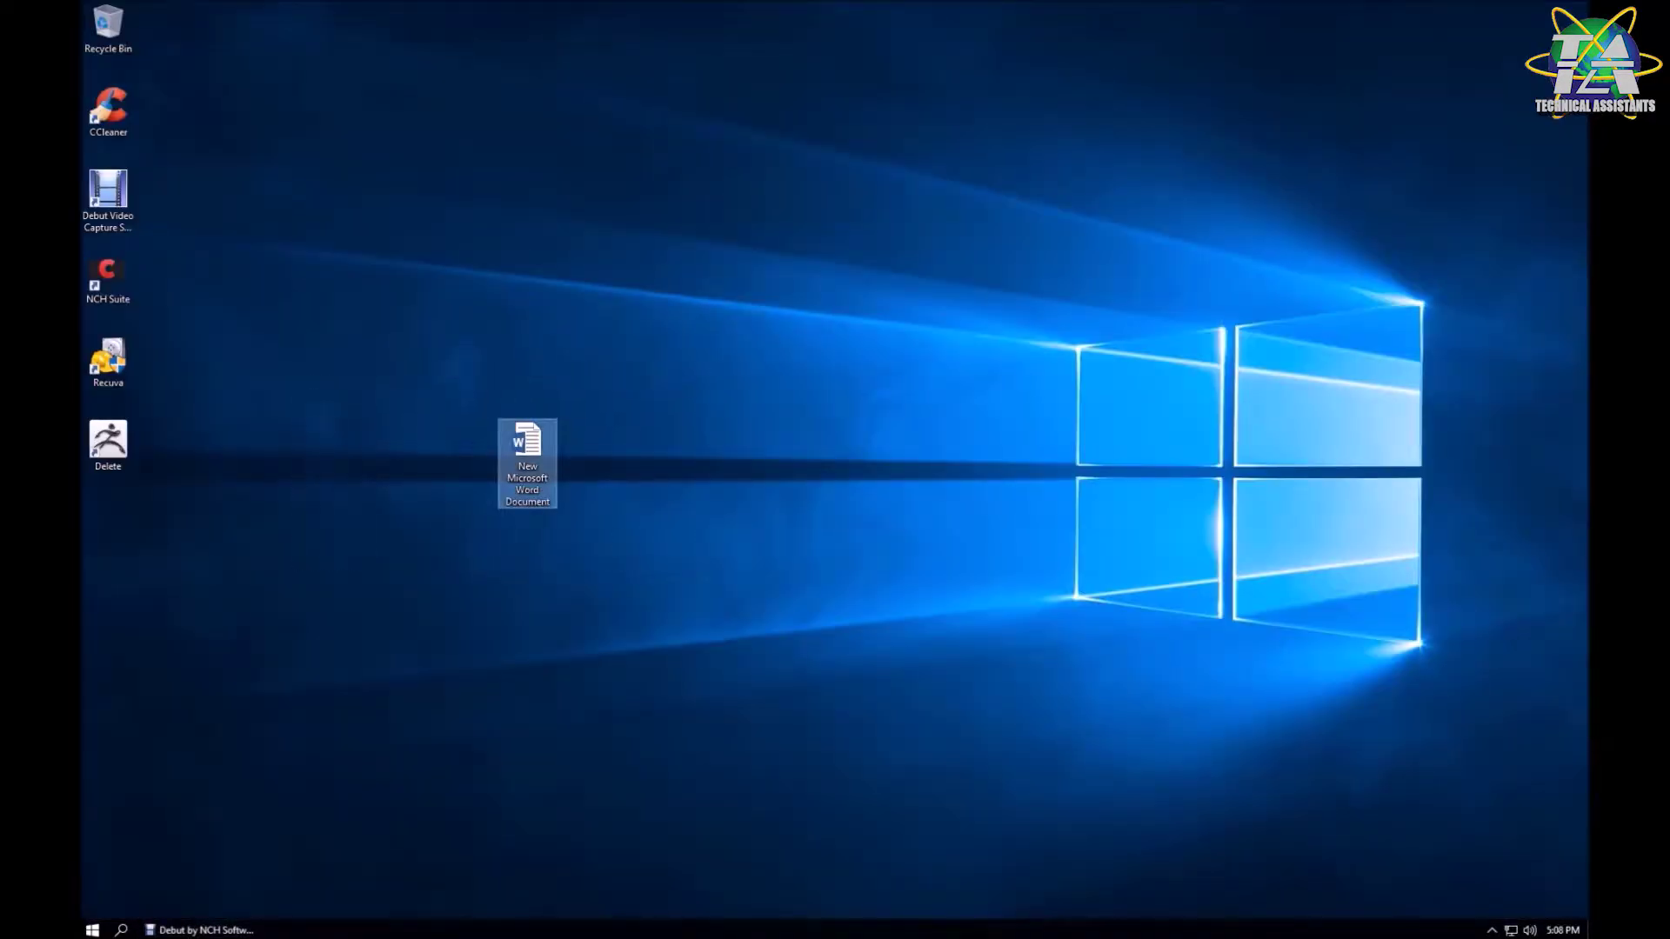
key(shift+Delete)
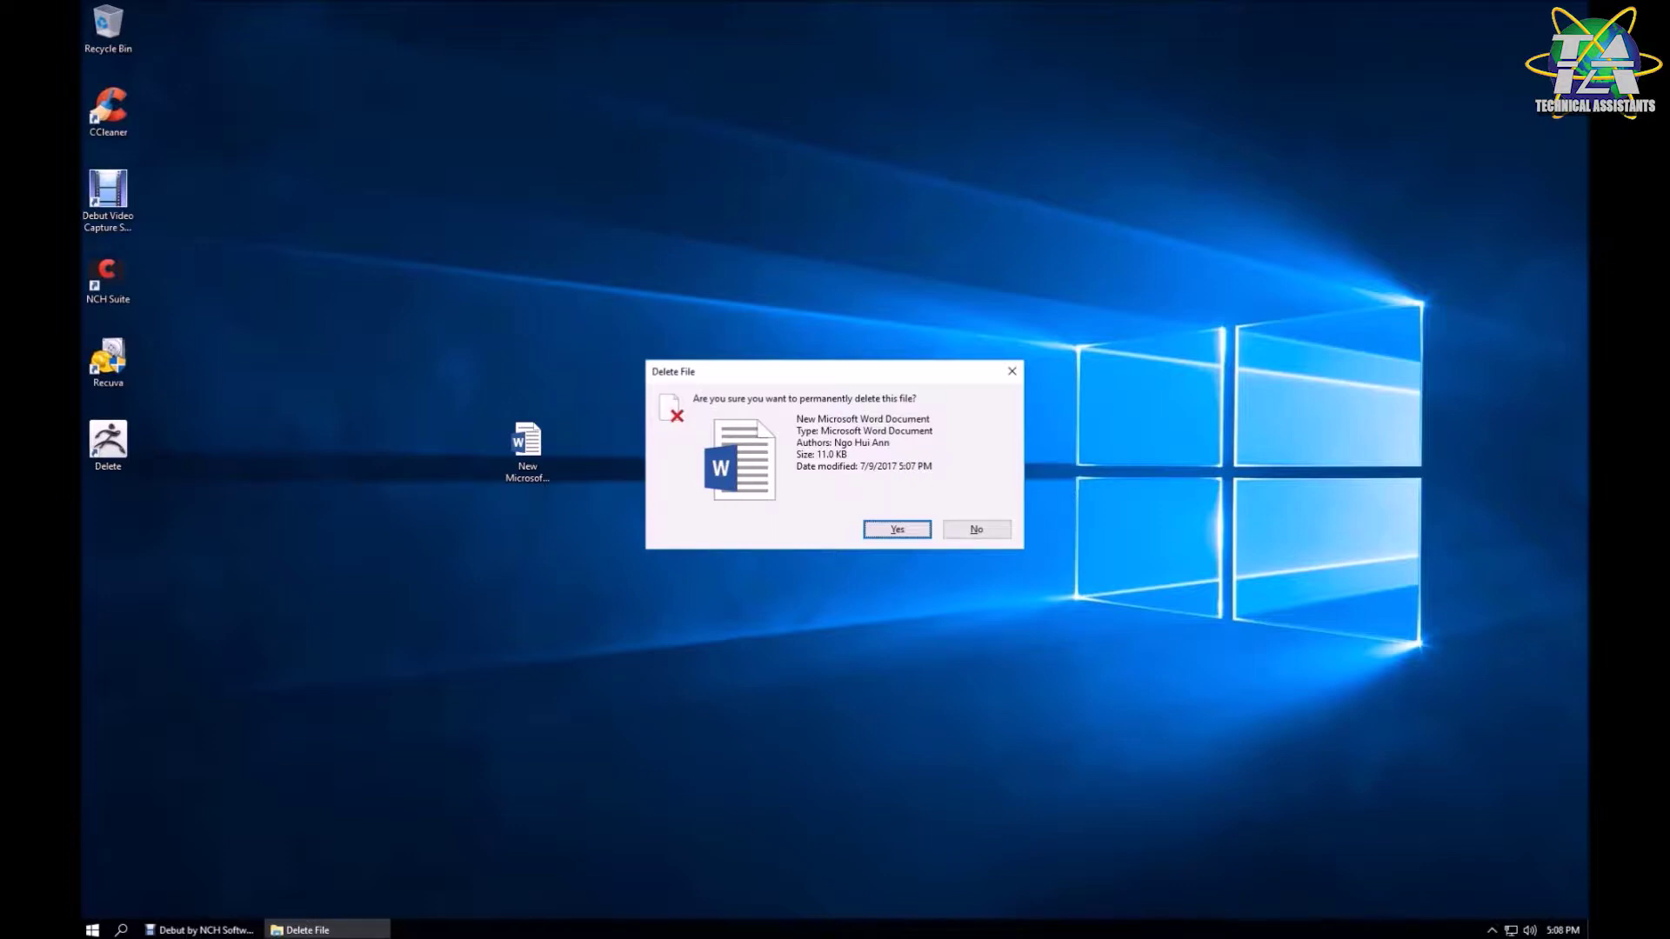
key(Return)
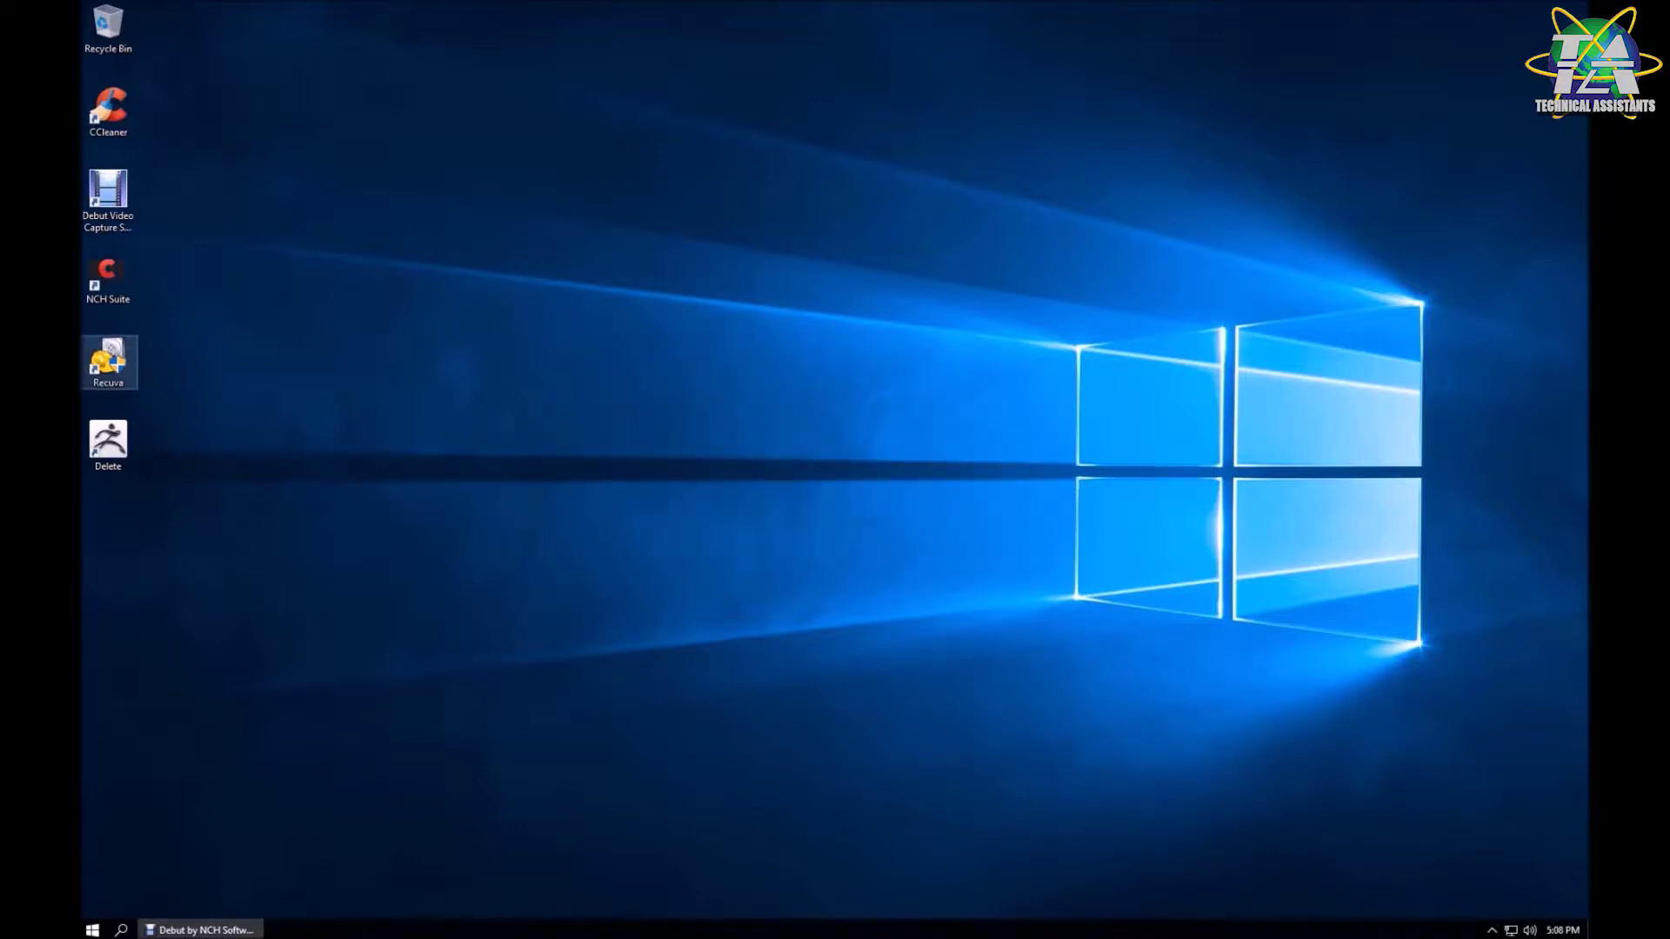
- Launch the Recuva wizard and choose All Files as the file type
double_click(108, 361)
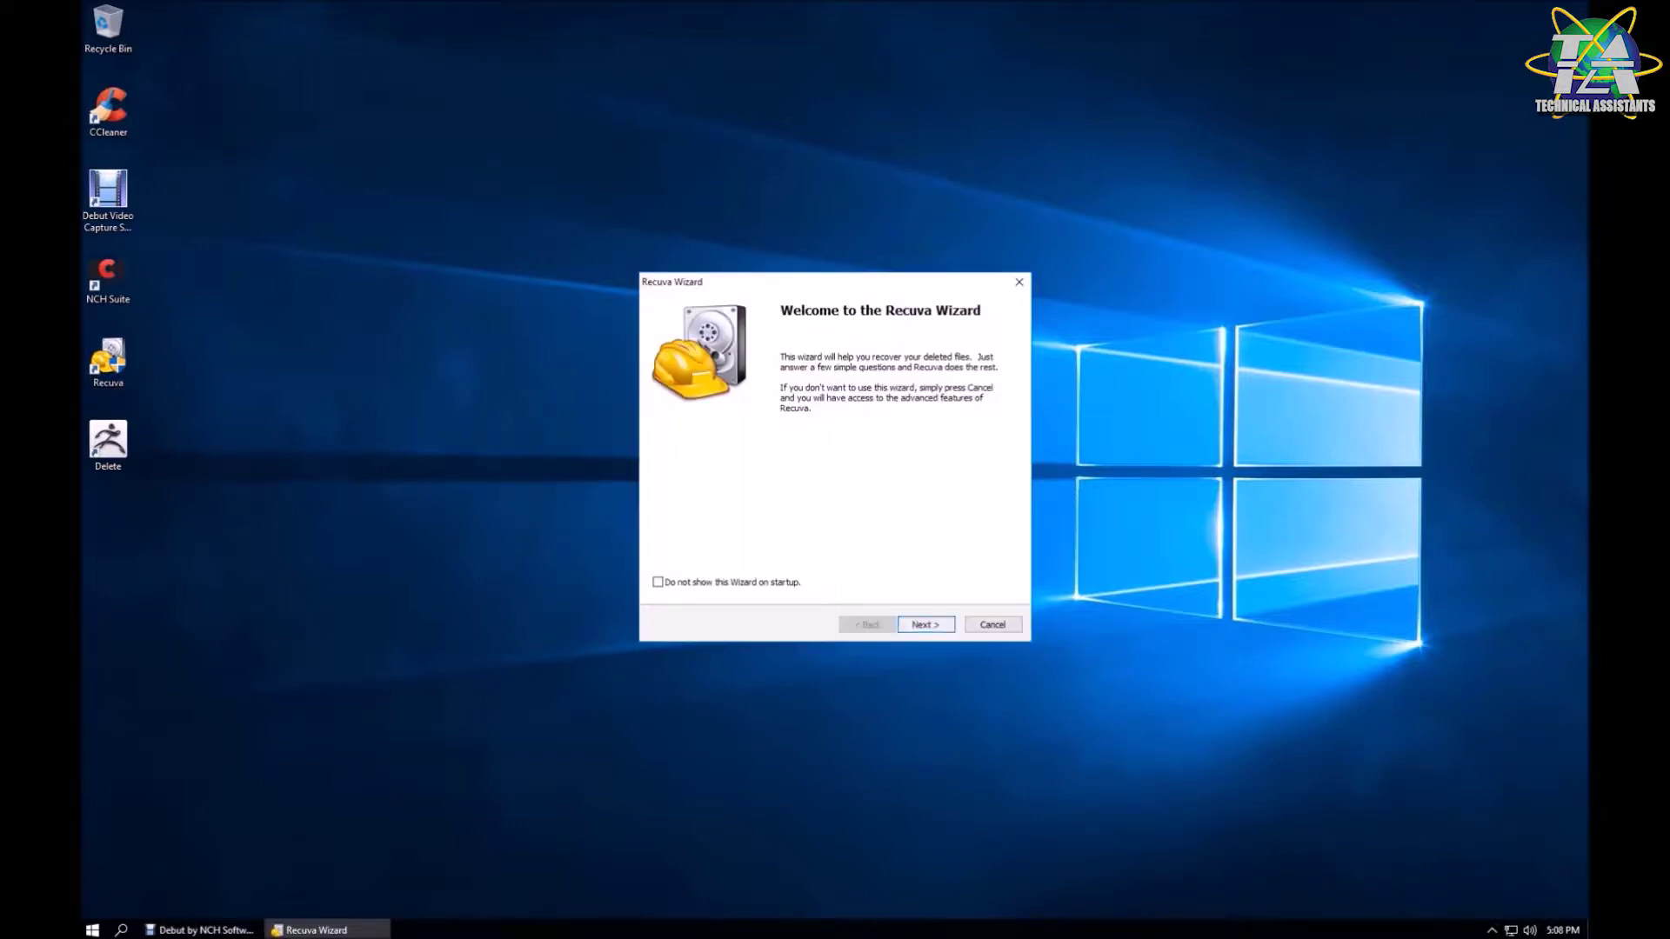
key(Return)
key(Return)
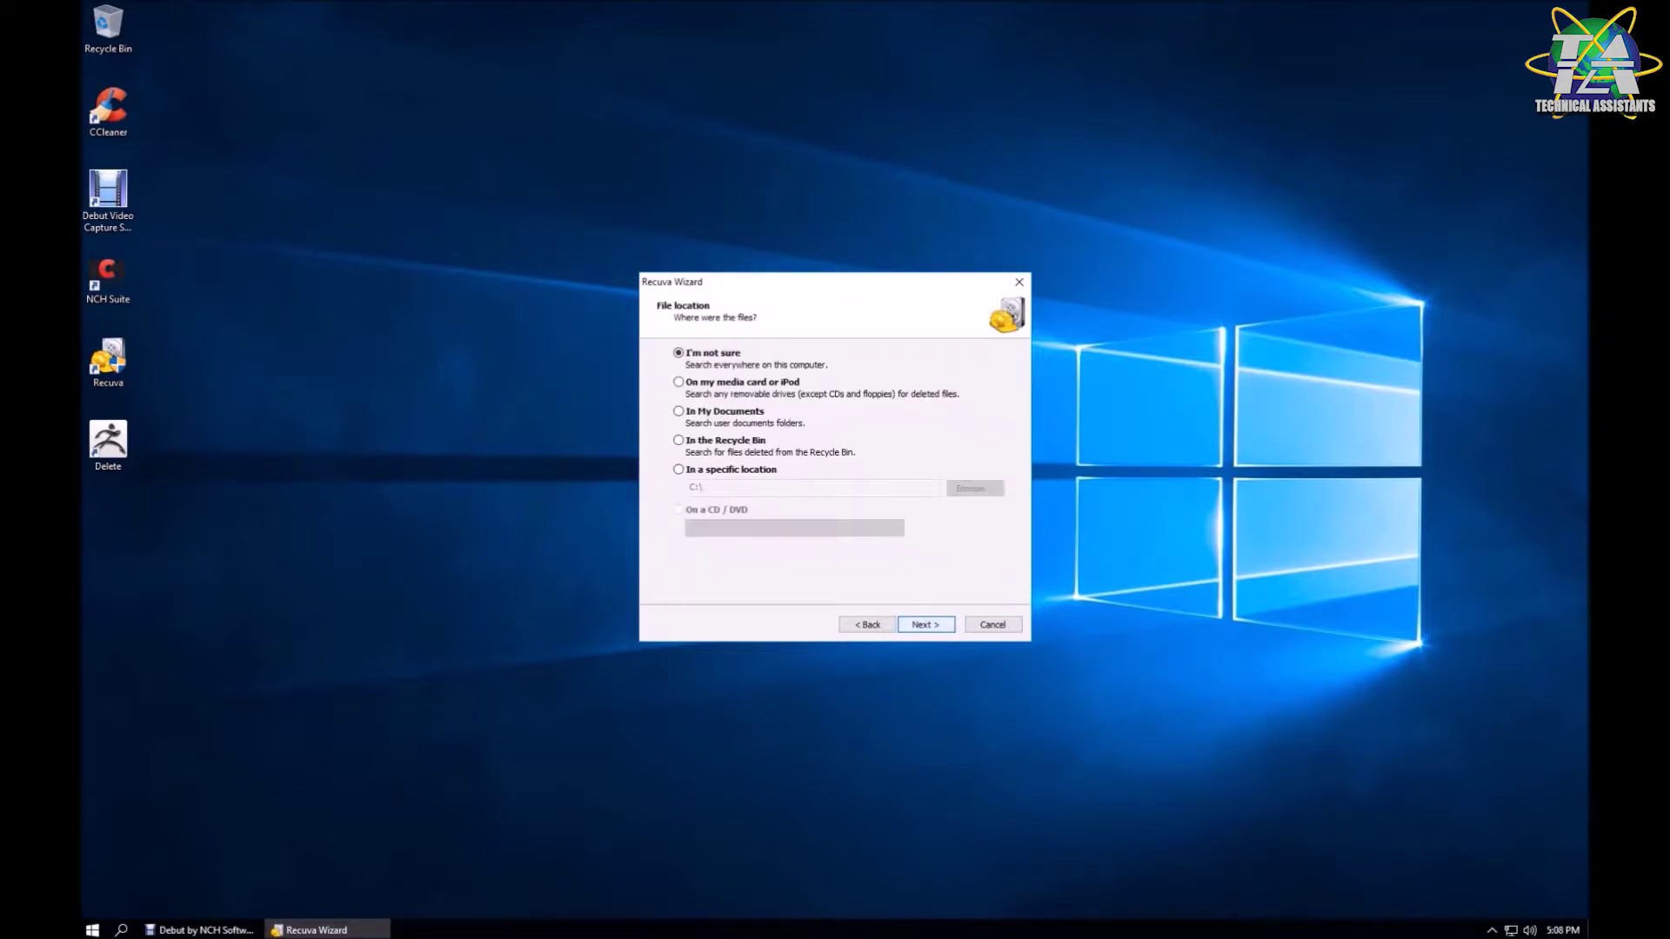
key(alt+b)
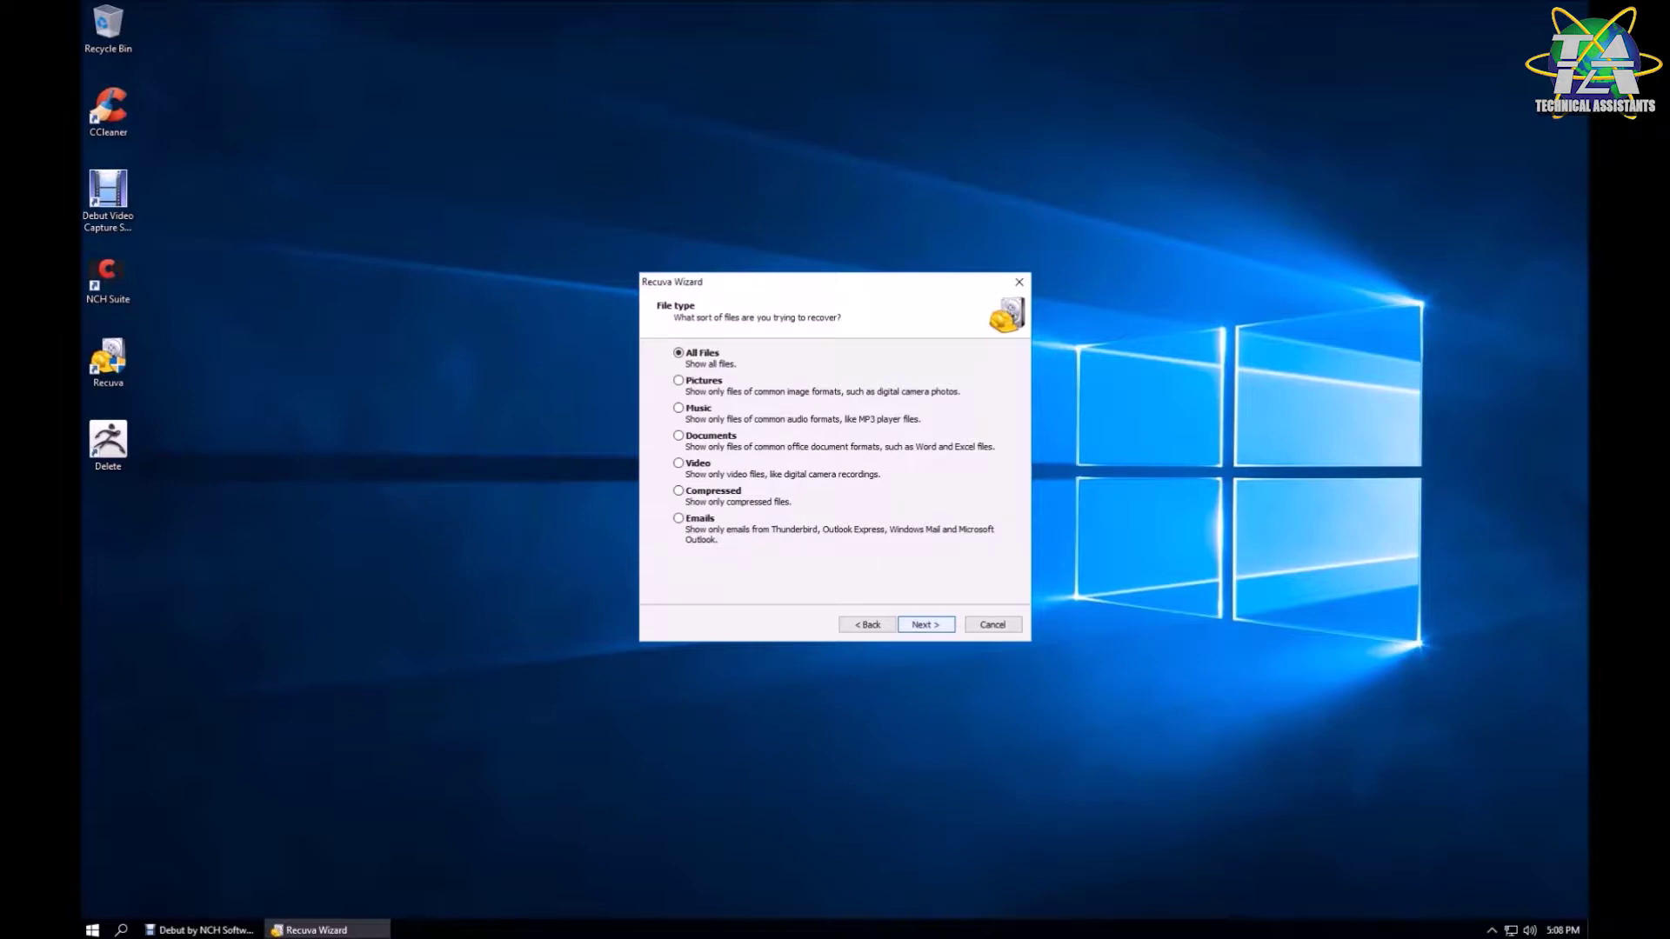
key(Return)
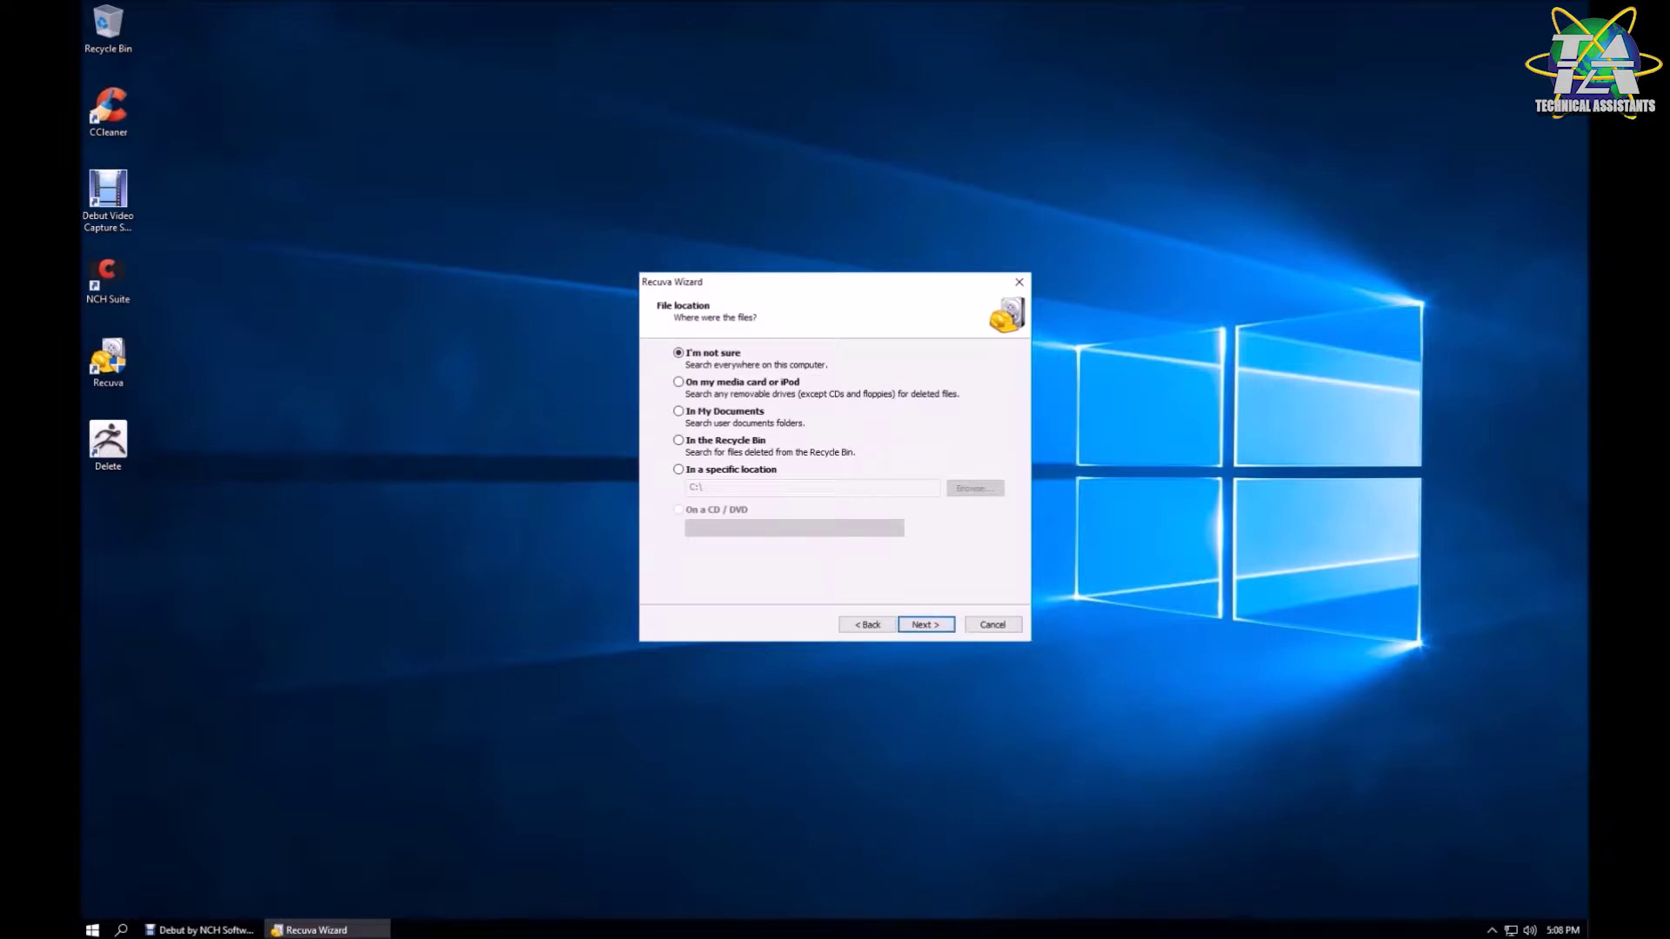
- Limit the search location to C:\ and start the scan
click(678, 469)
click(975, 488)
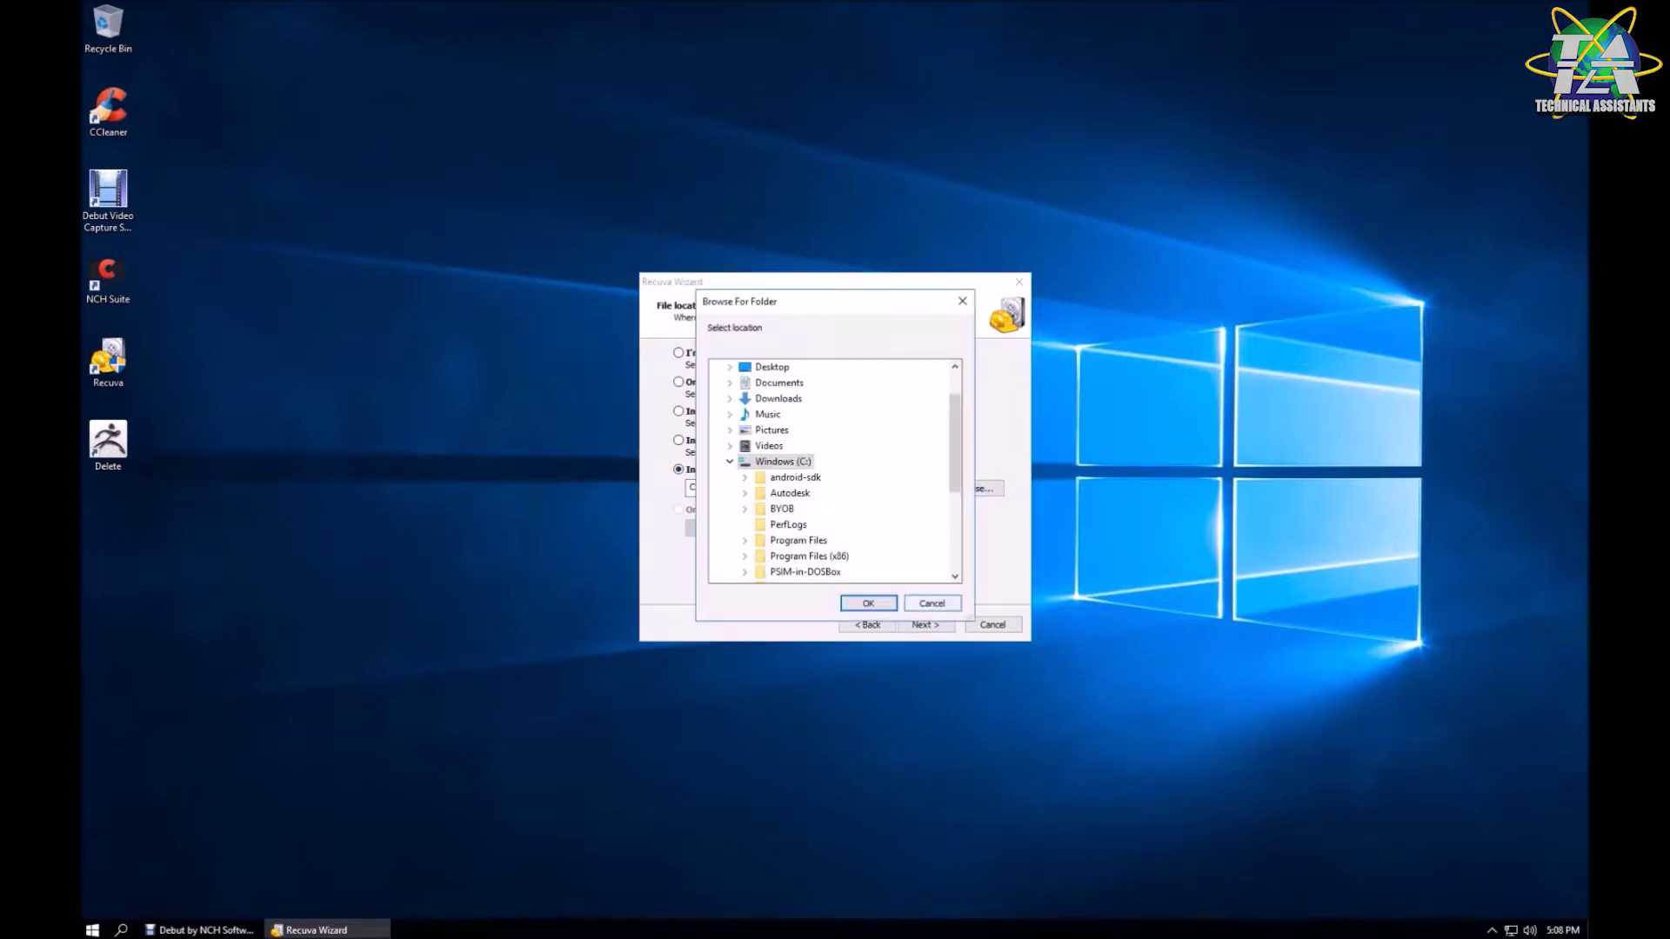
key(Return)
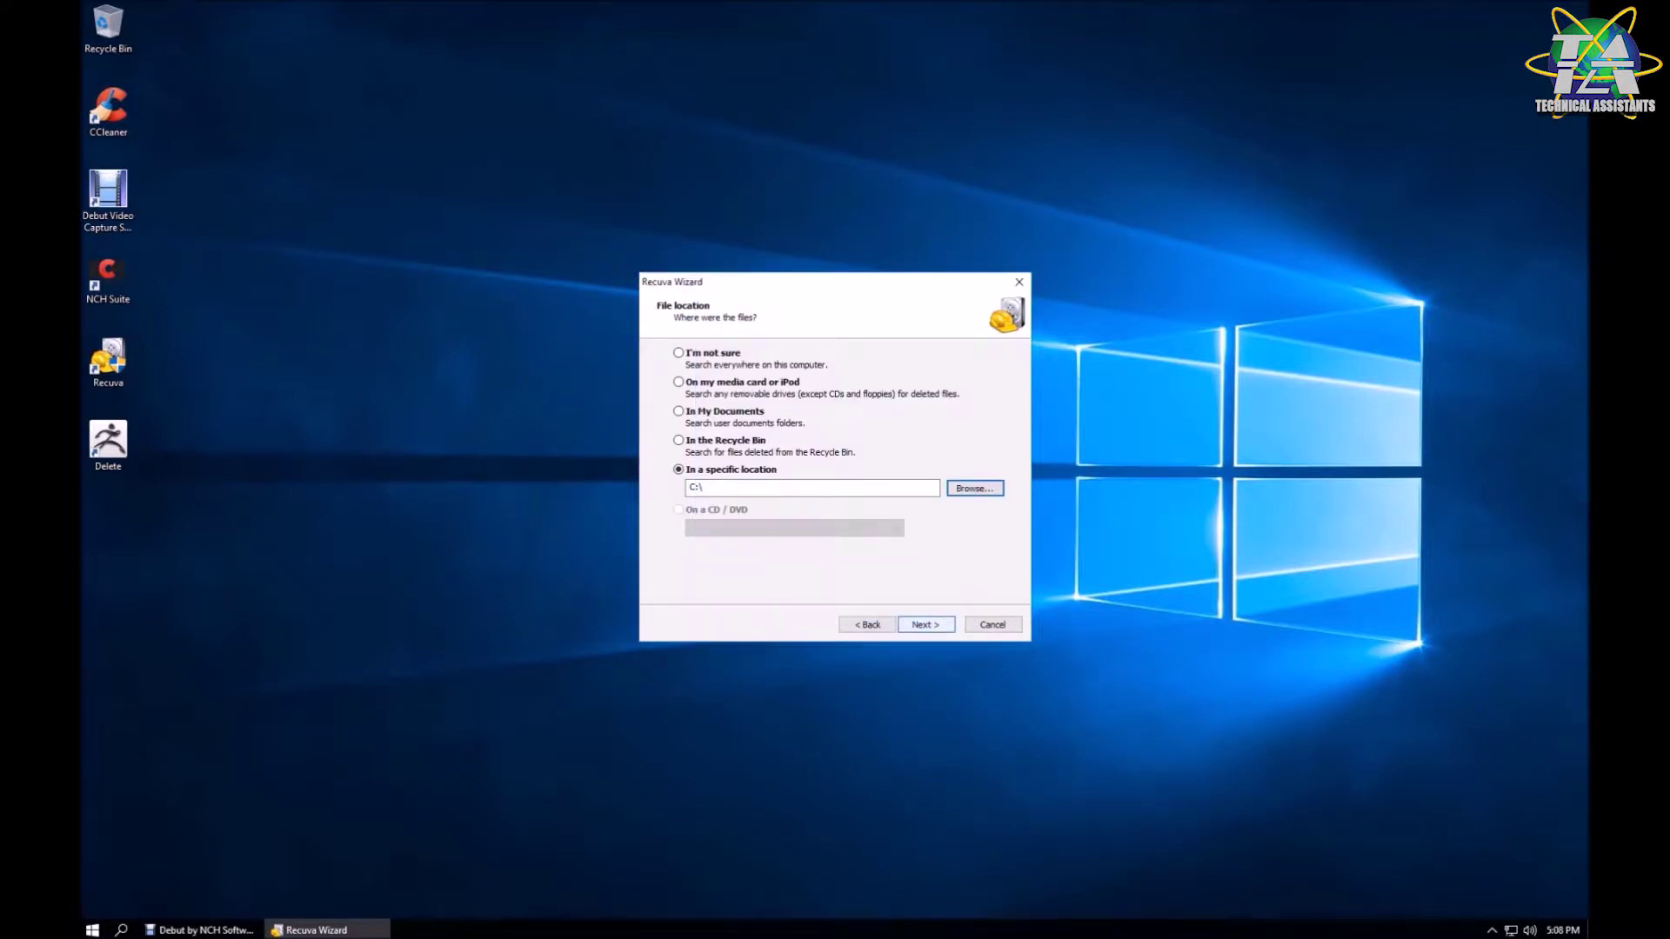
click(926, 624)
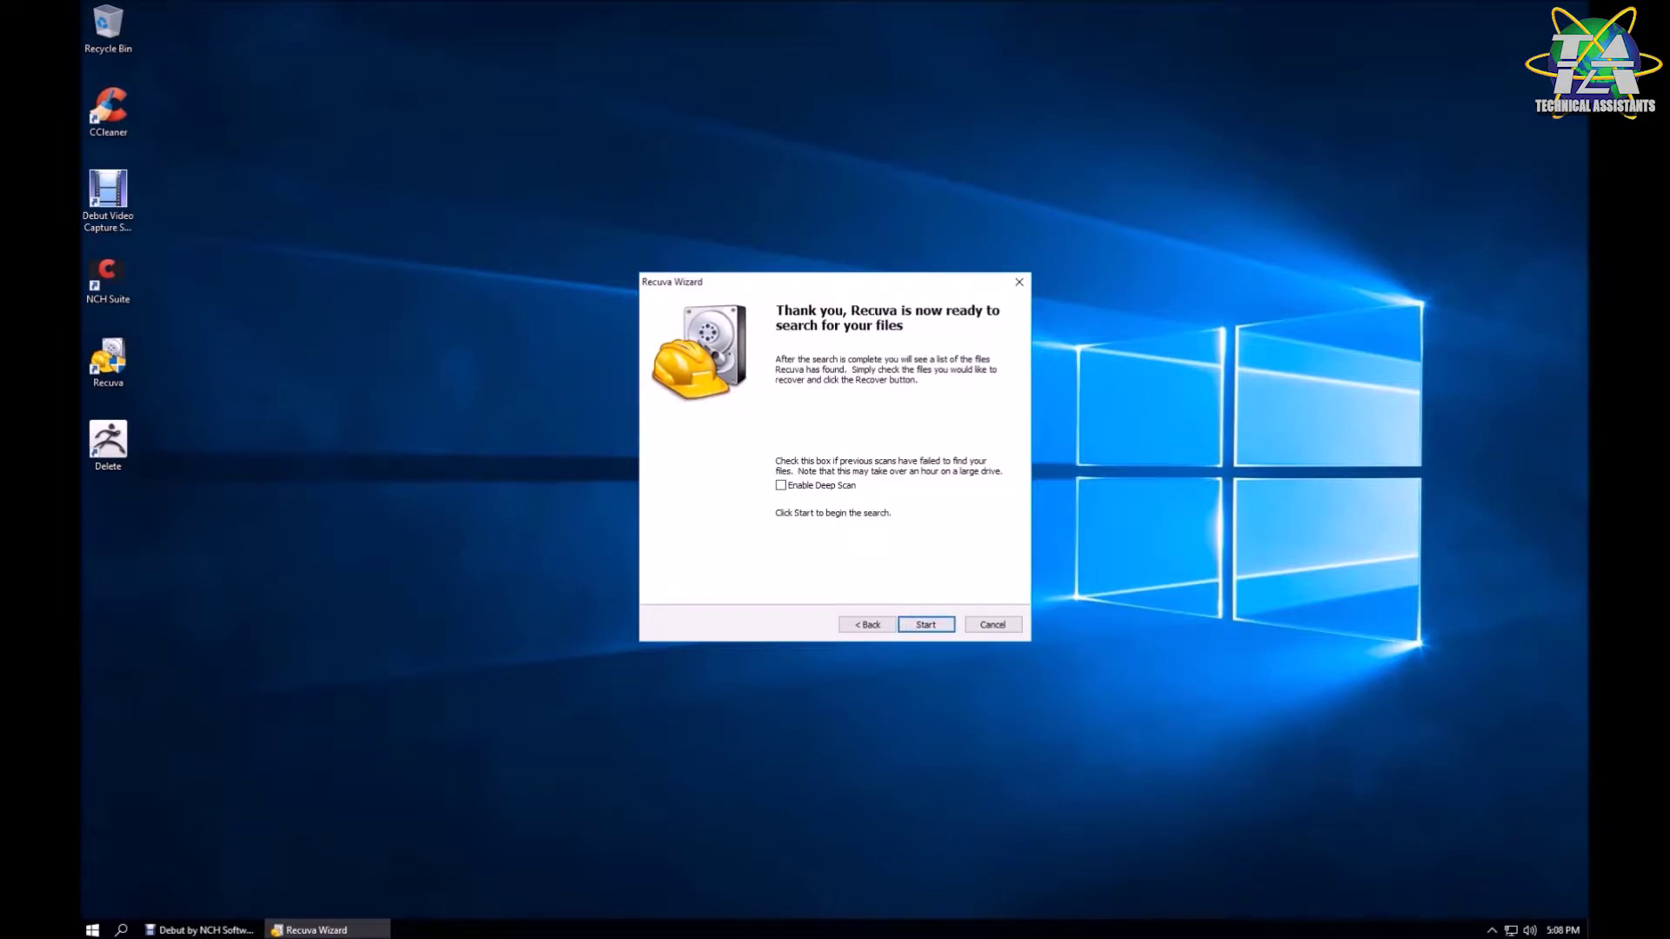
click(926, 624)
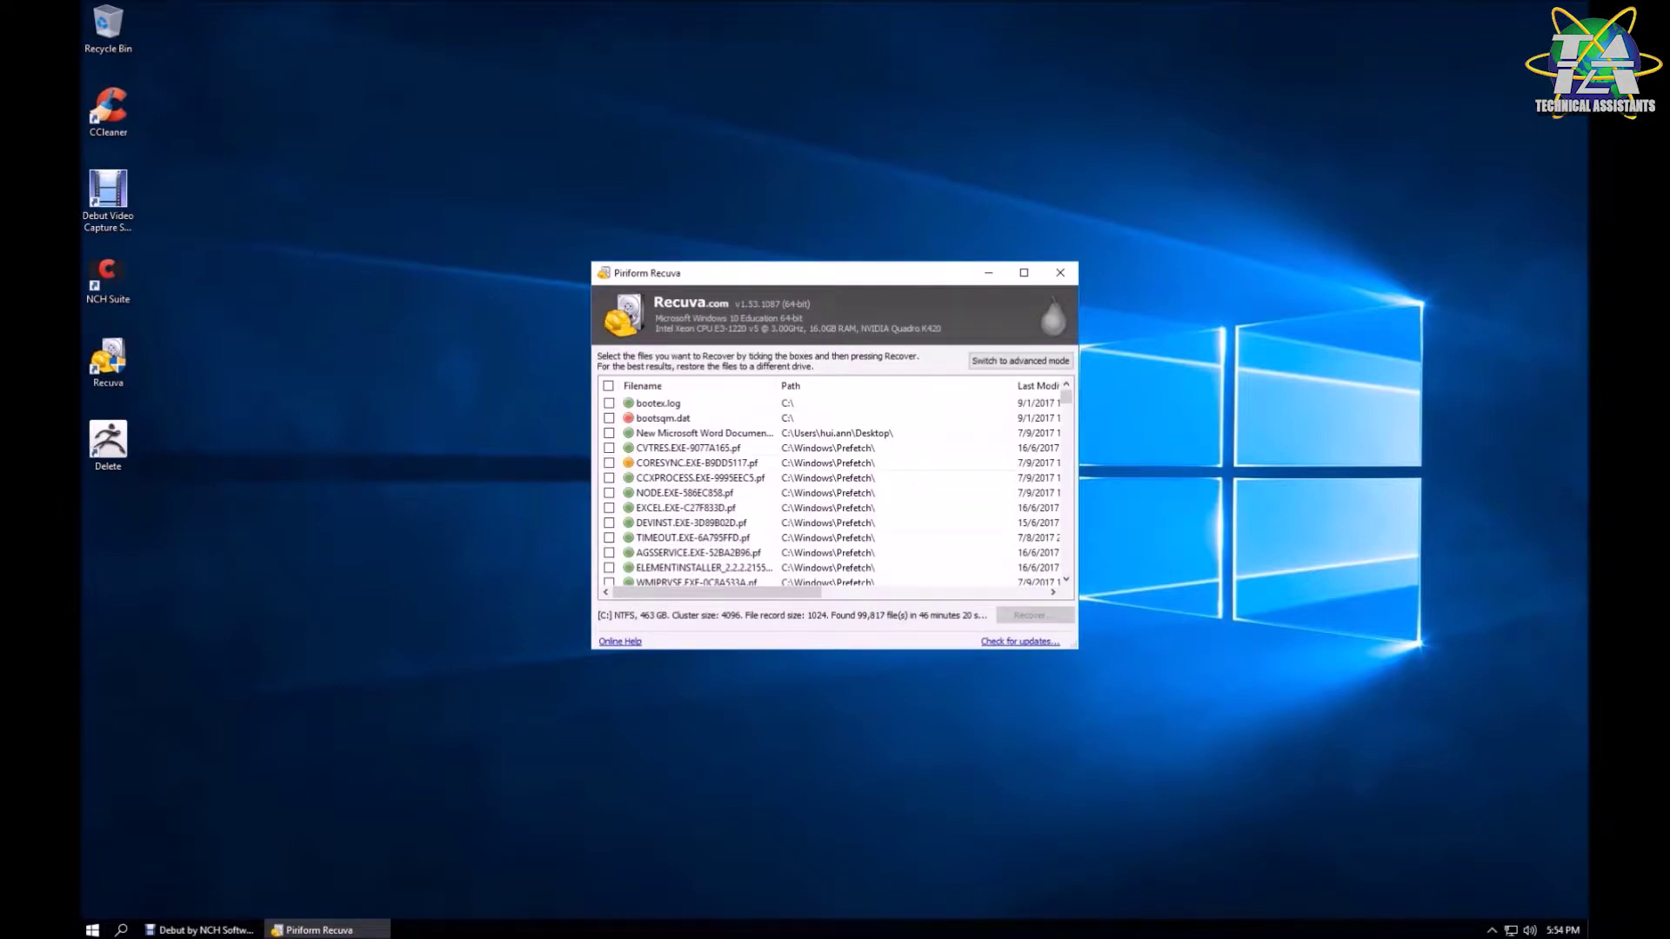
- Scroll through the 99,817 found files and maximize Recuva to show the advanced columns
scroll(835, 492, down, 8)
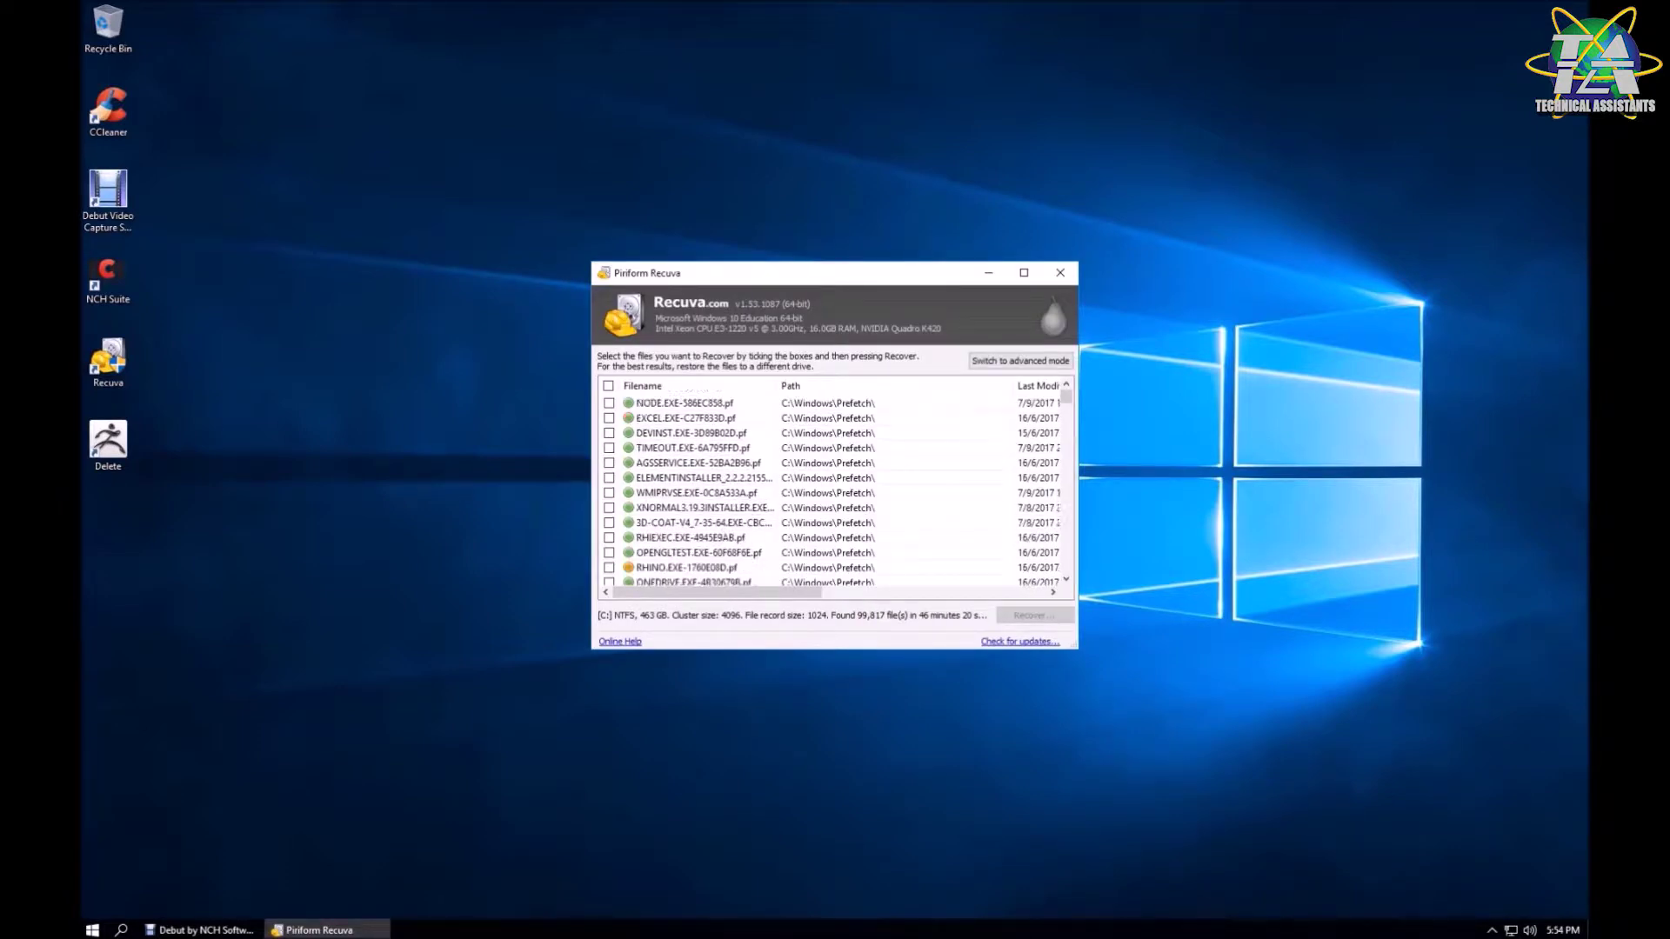
scroll(835, 491, down, 3)
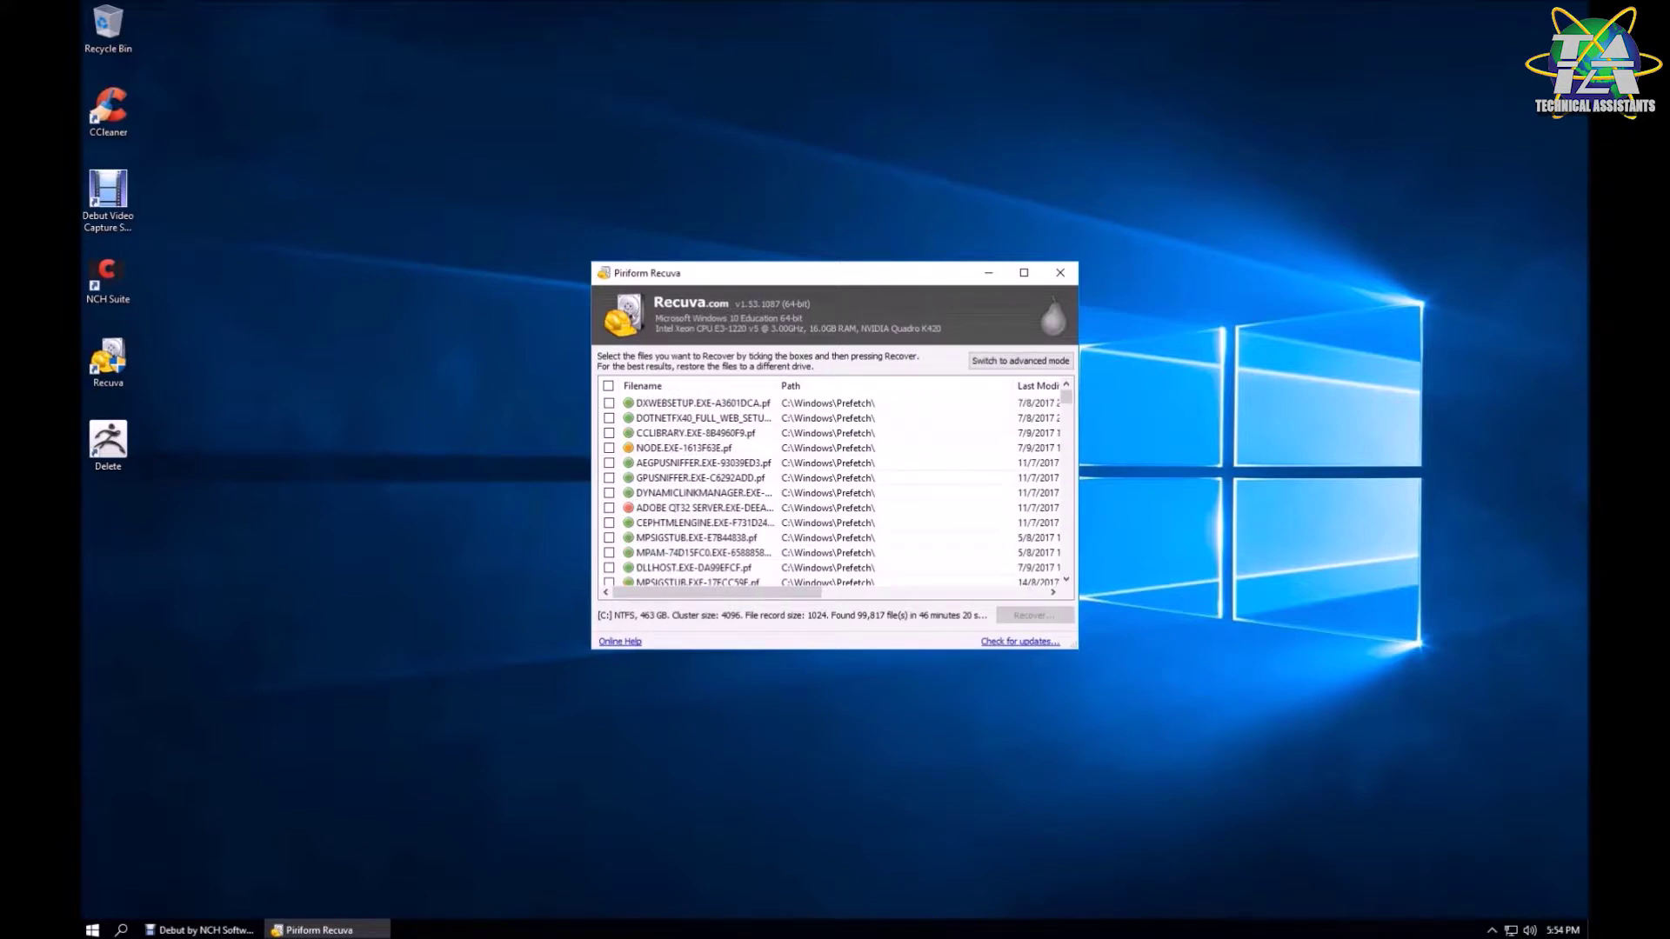
scroll(835, 492, down, 5)
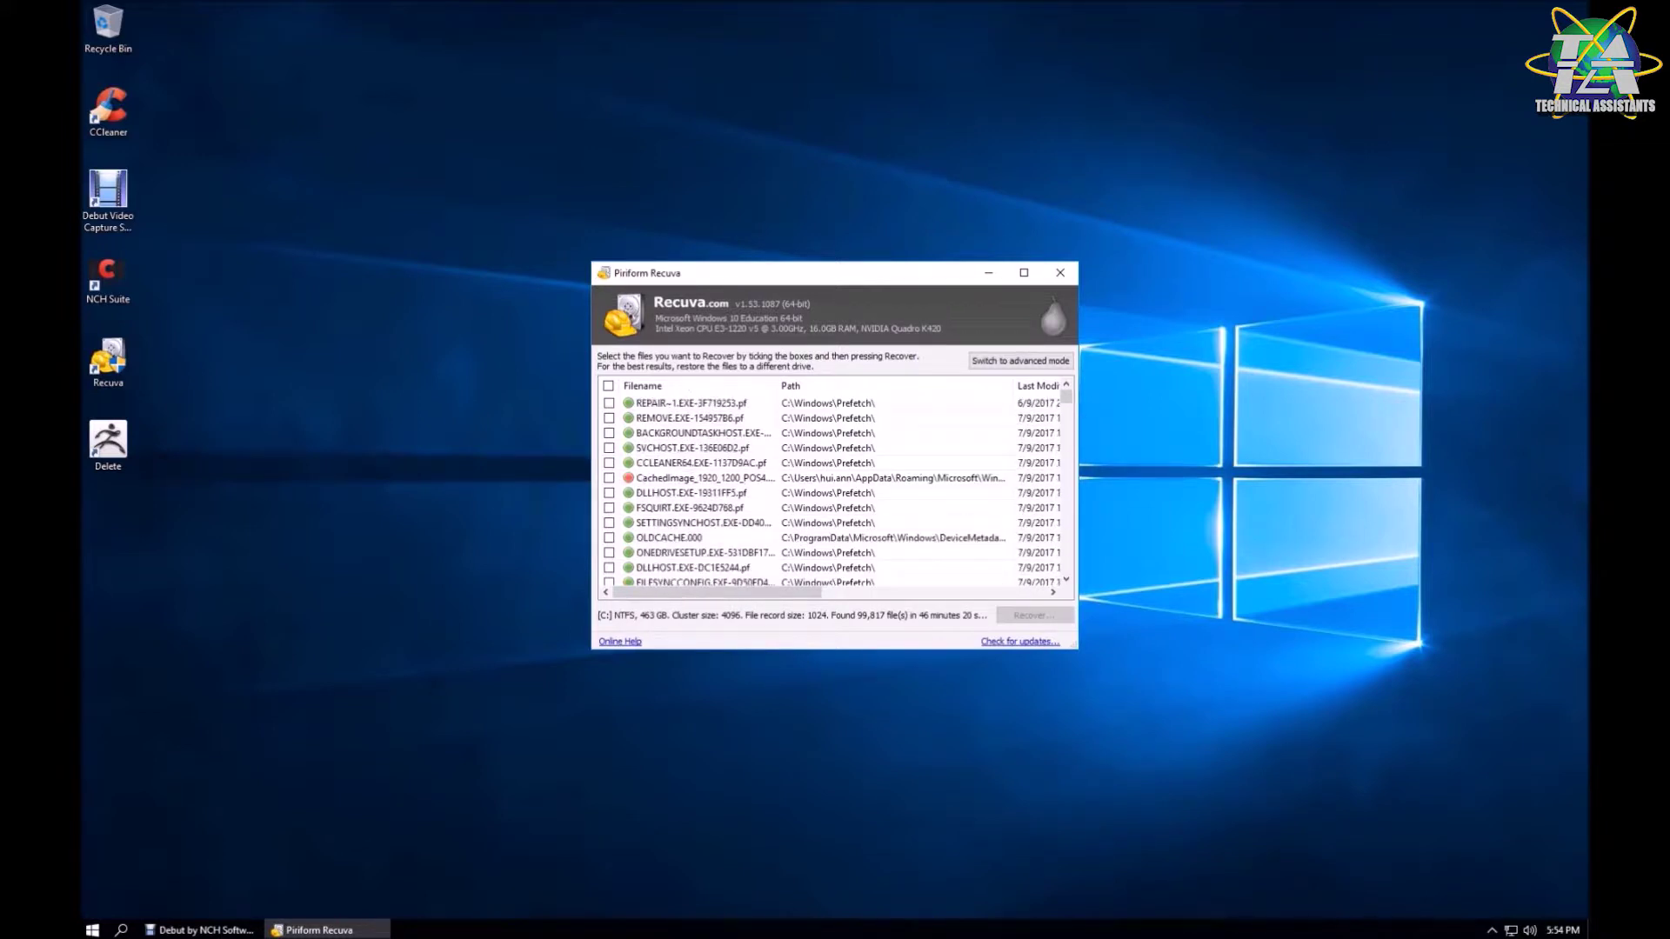
scroll(835, 491, down, 10)
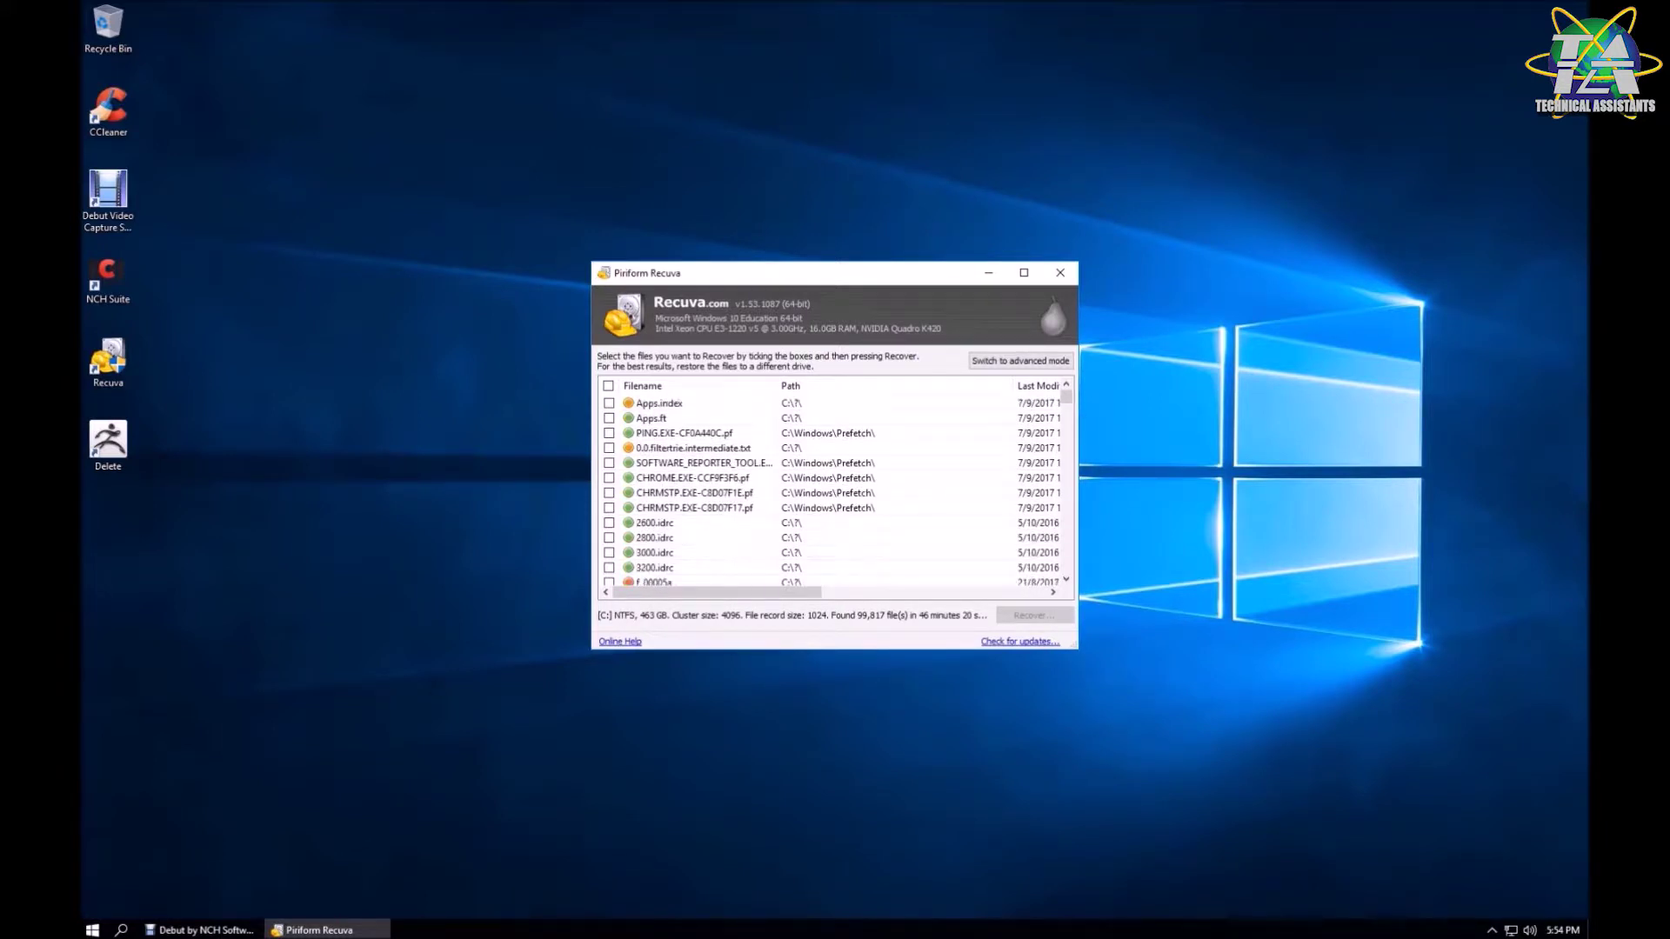
scroll(835, 492, down, 4)
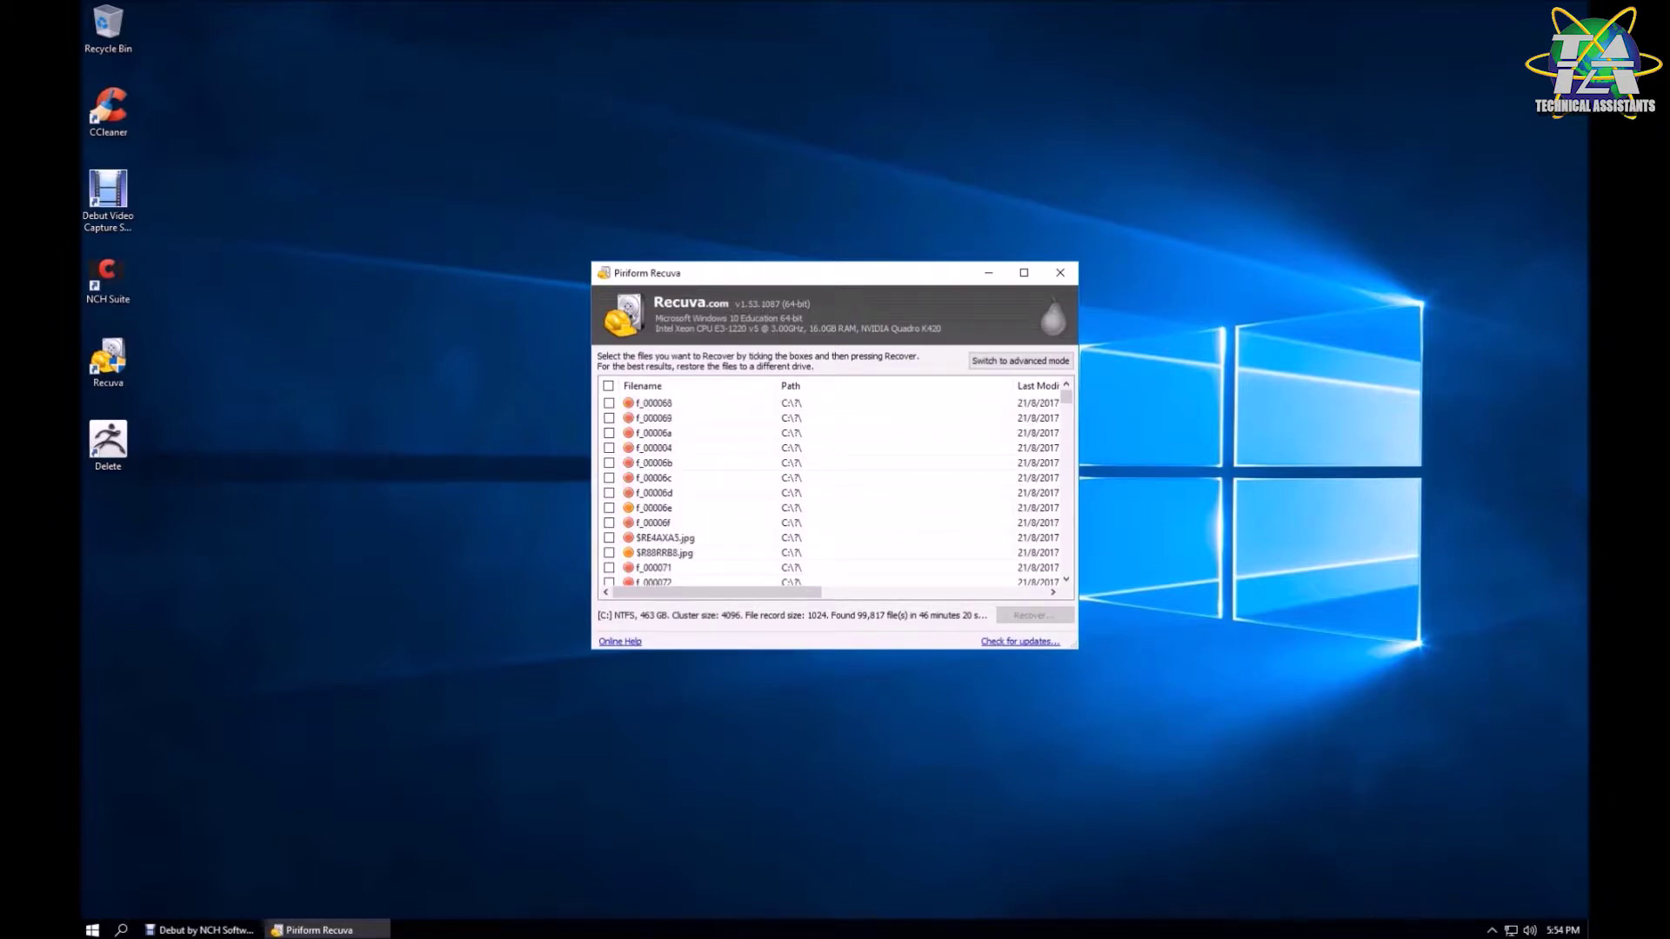
scroll(835, 491, down, 6)
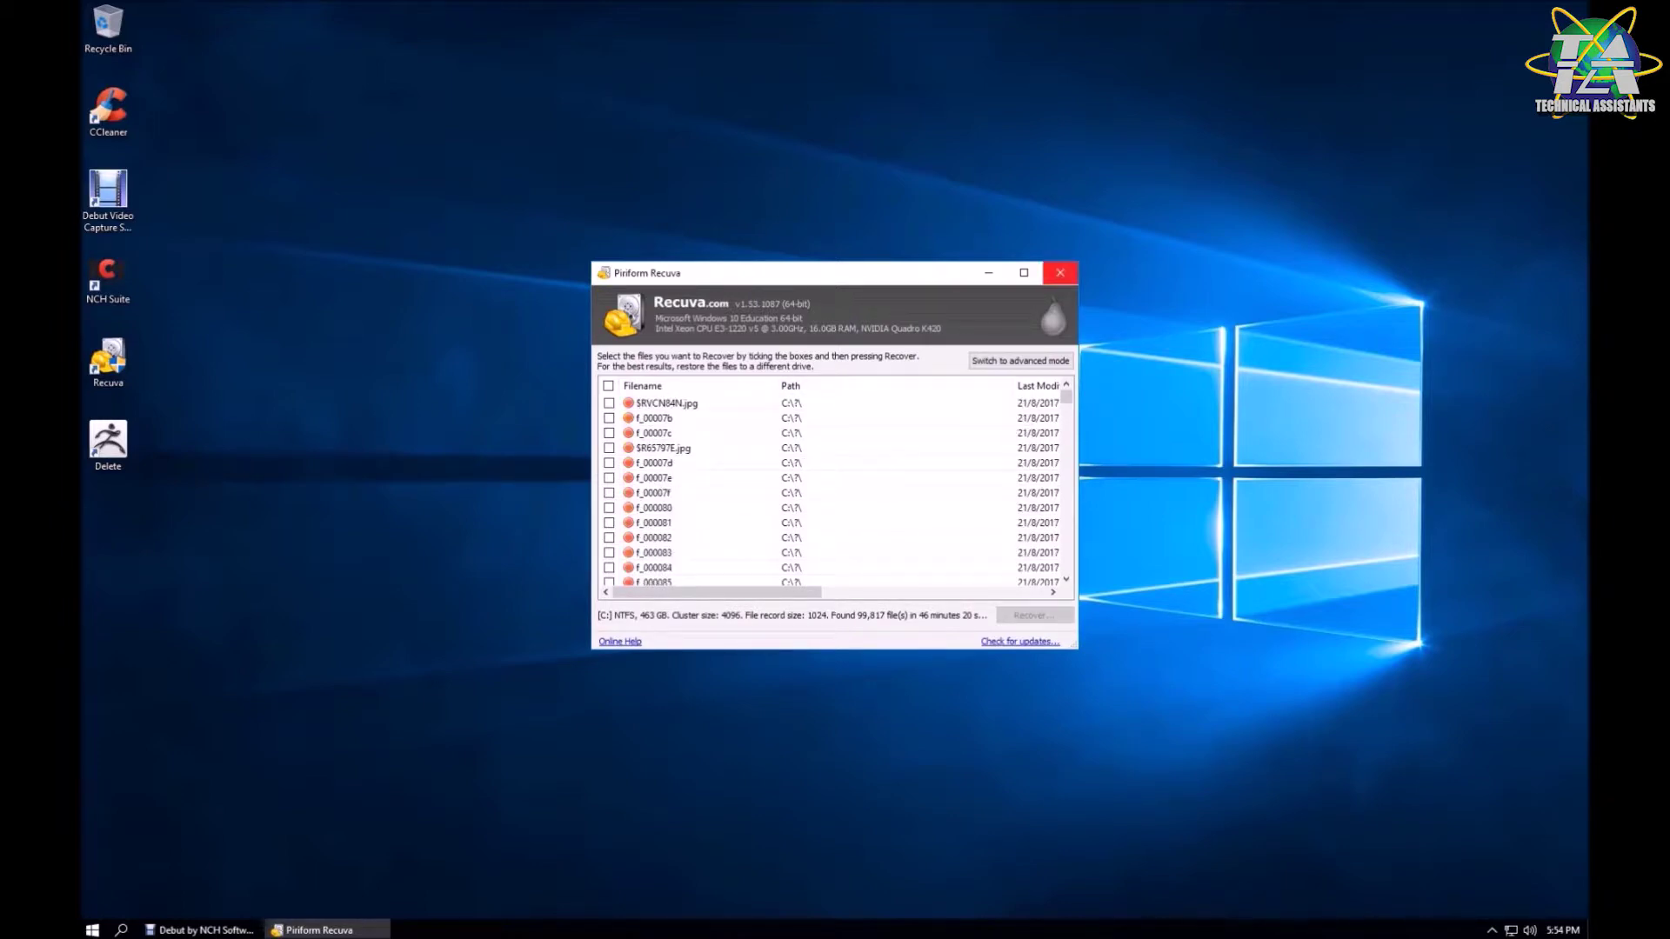
click(1024, 272)
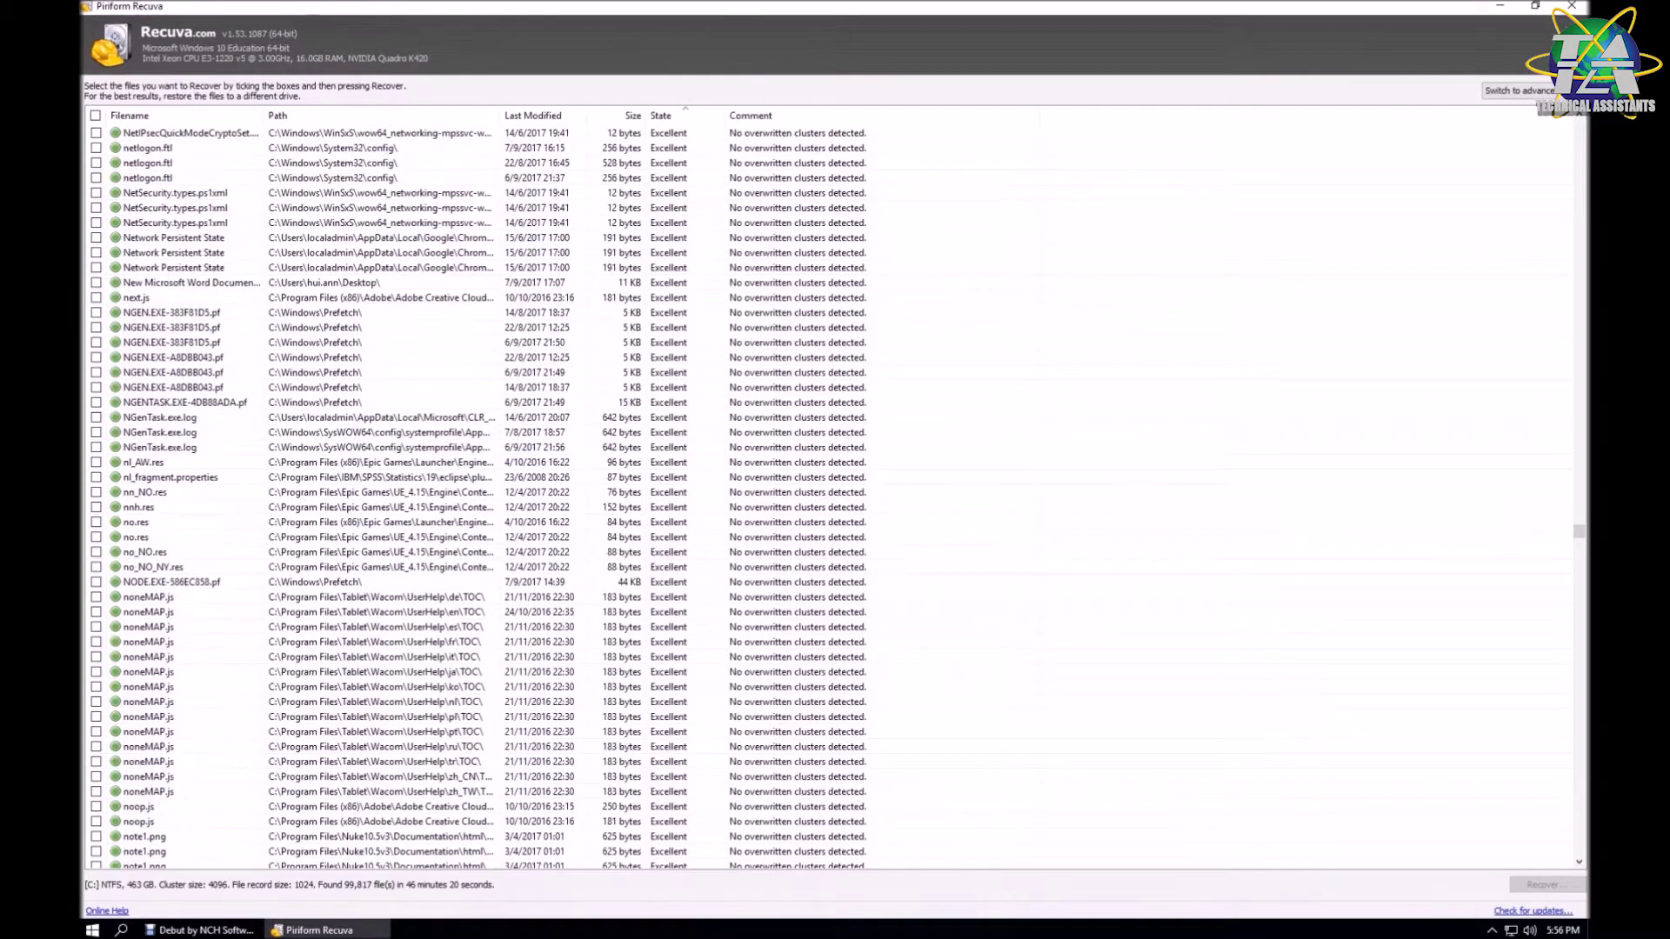
- Mark New Microsoft Word Document and recover it into Documents, accepting the same-drive warning
scroll(835, 491, up, 1)
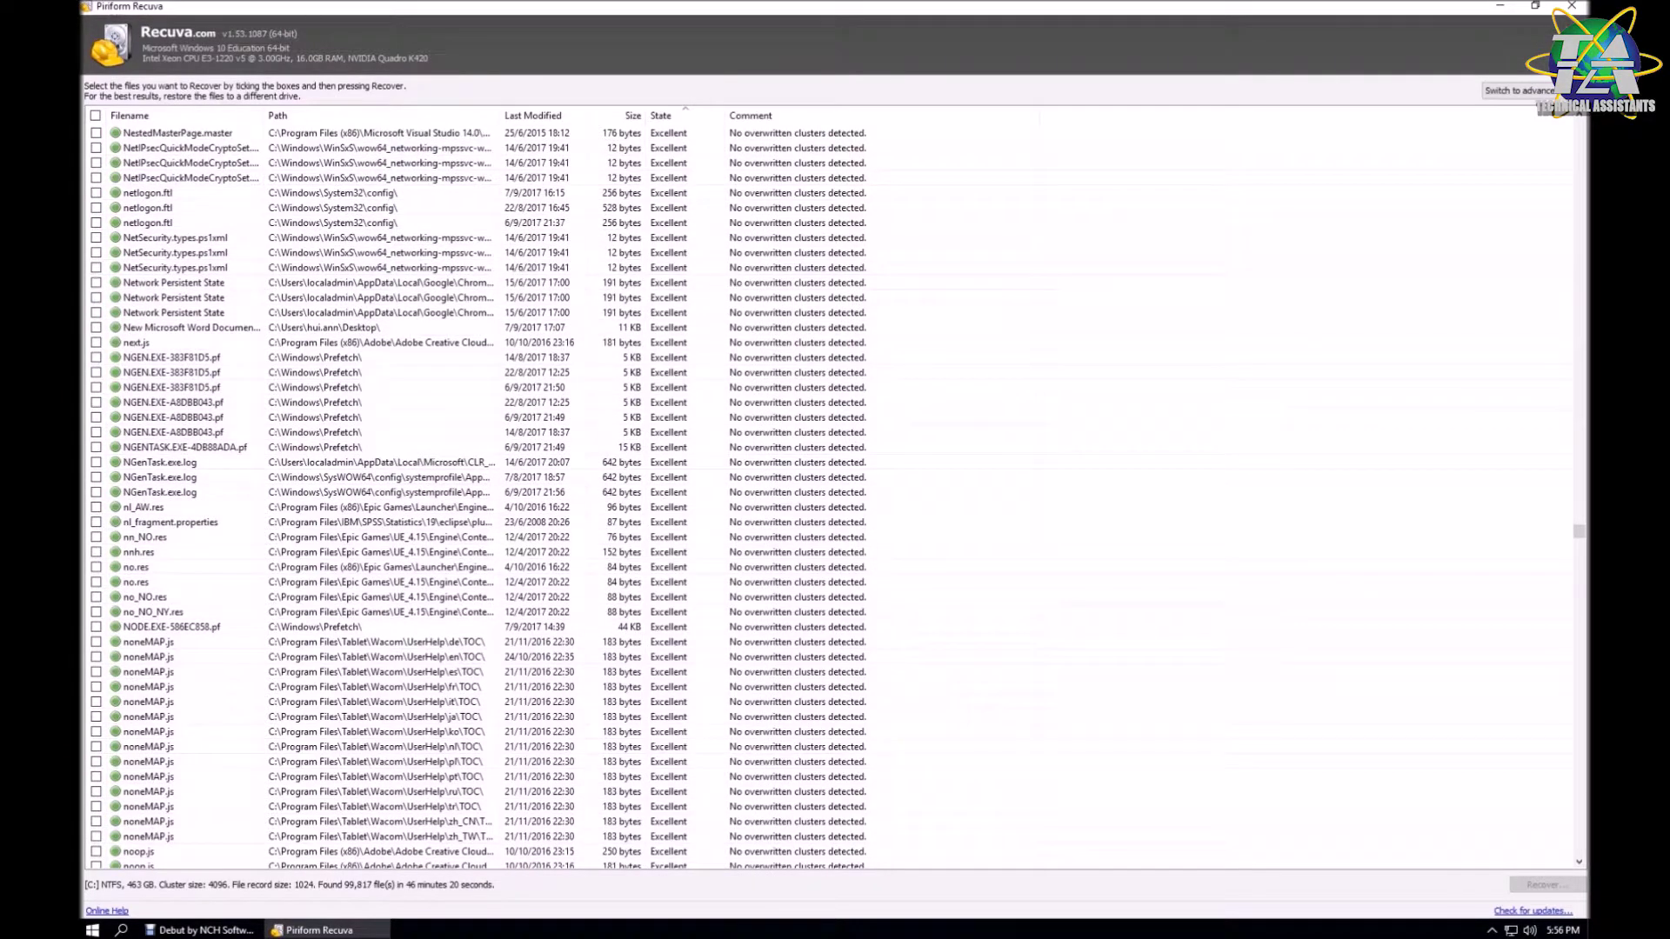
click(192, 327)
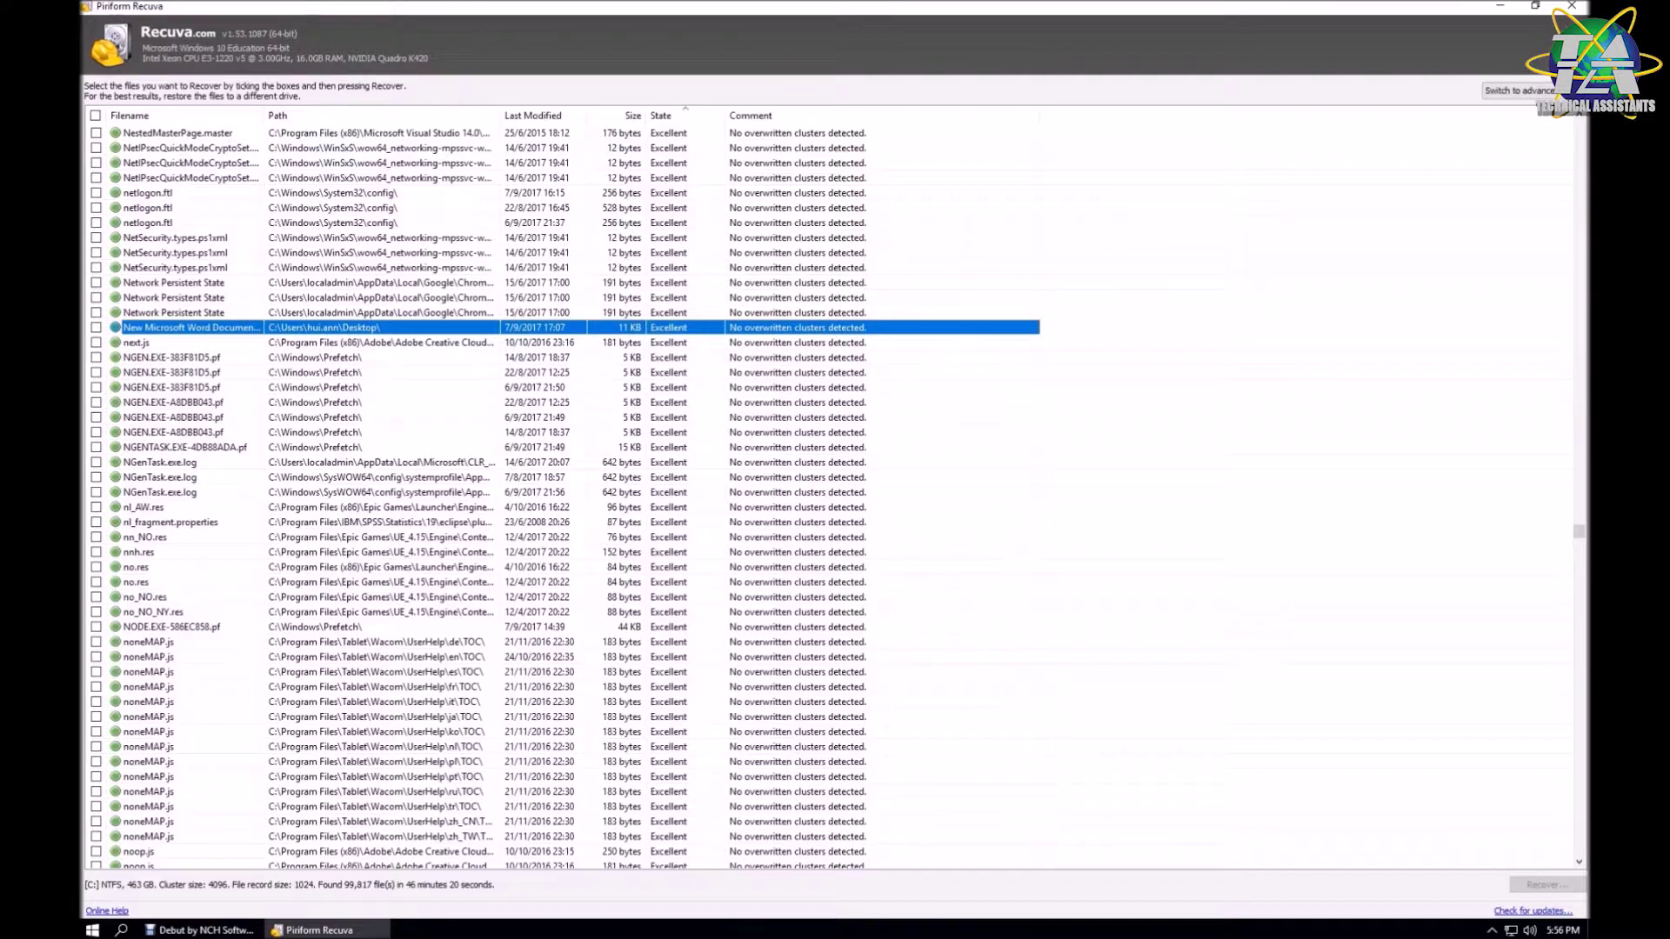
key(space)
click(1548, 885)
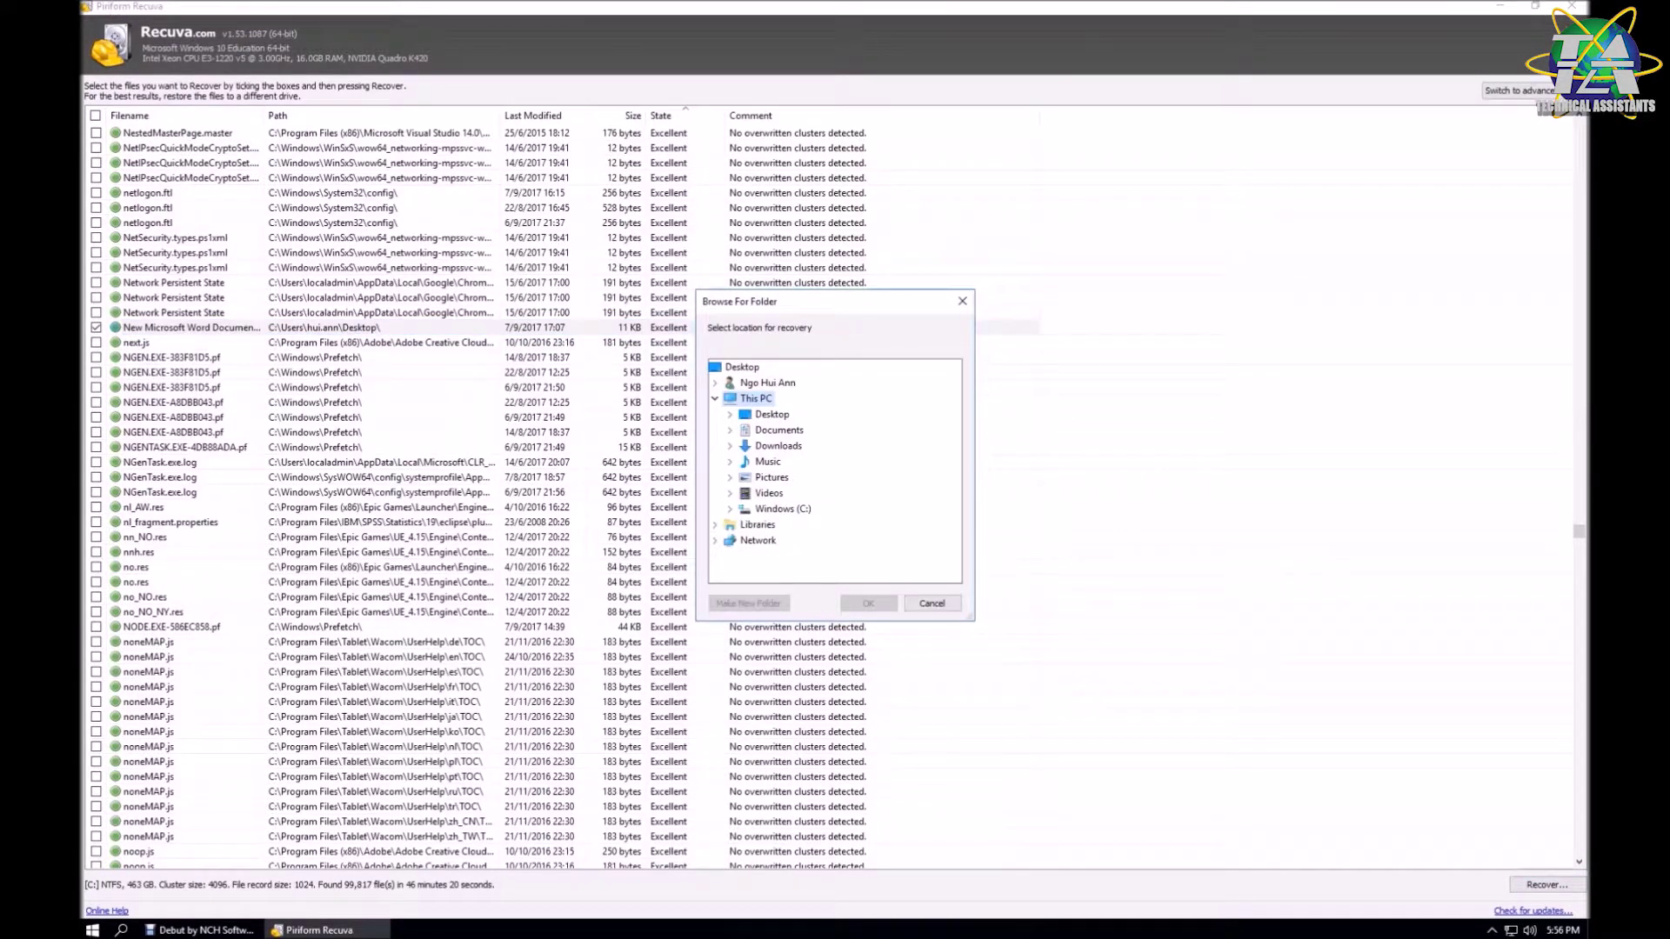
double_click(779, 430)
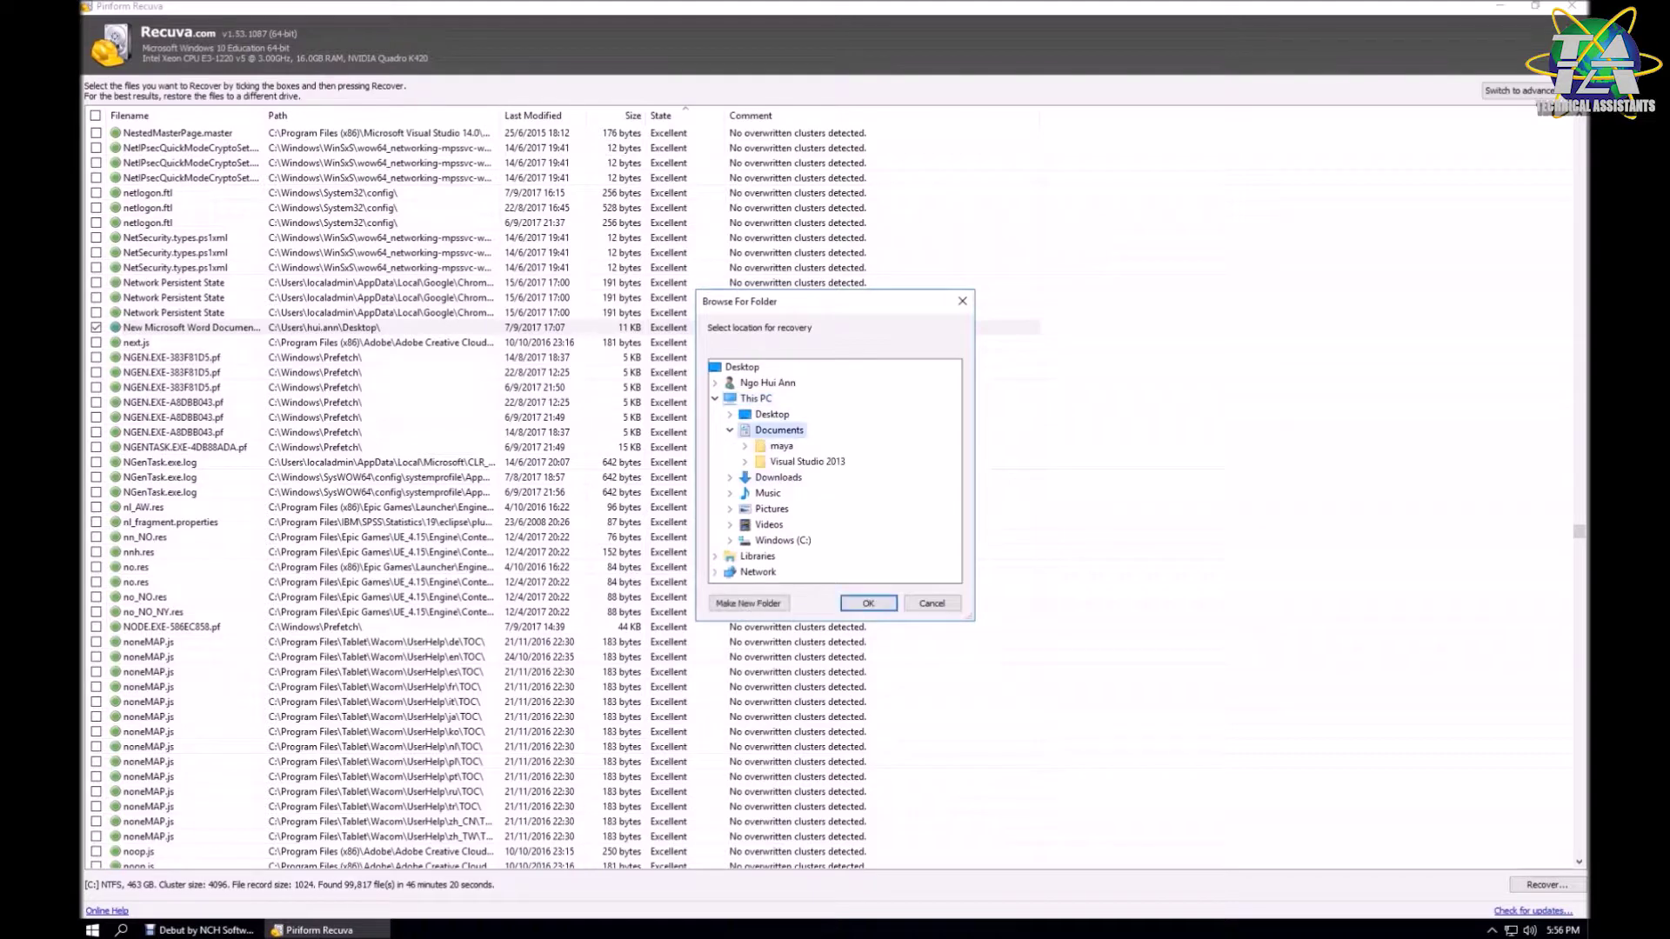
click(868, 603)
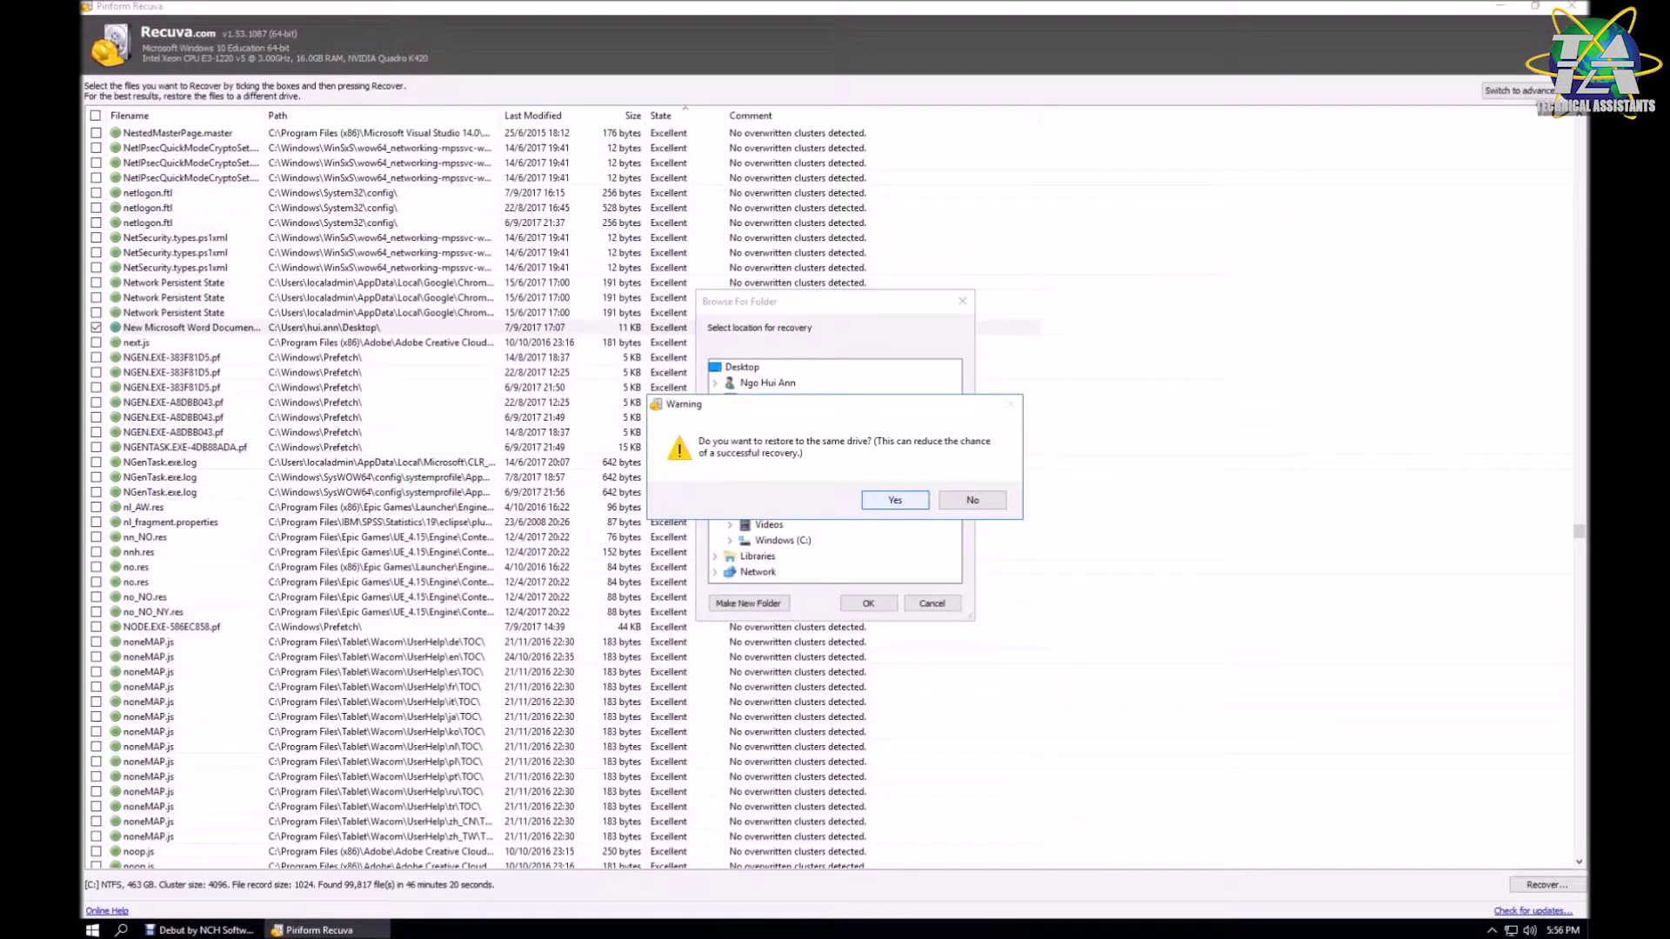
key(Return)
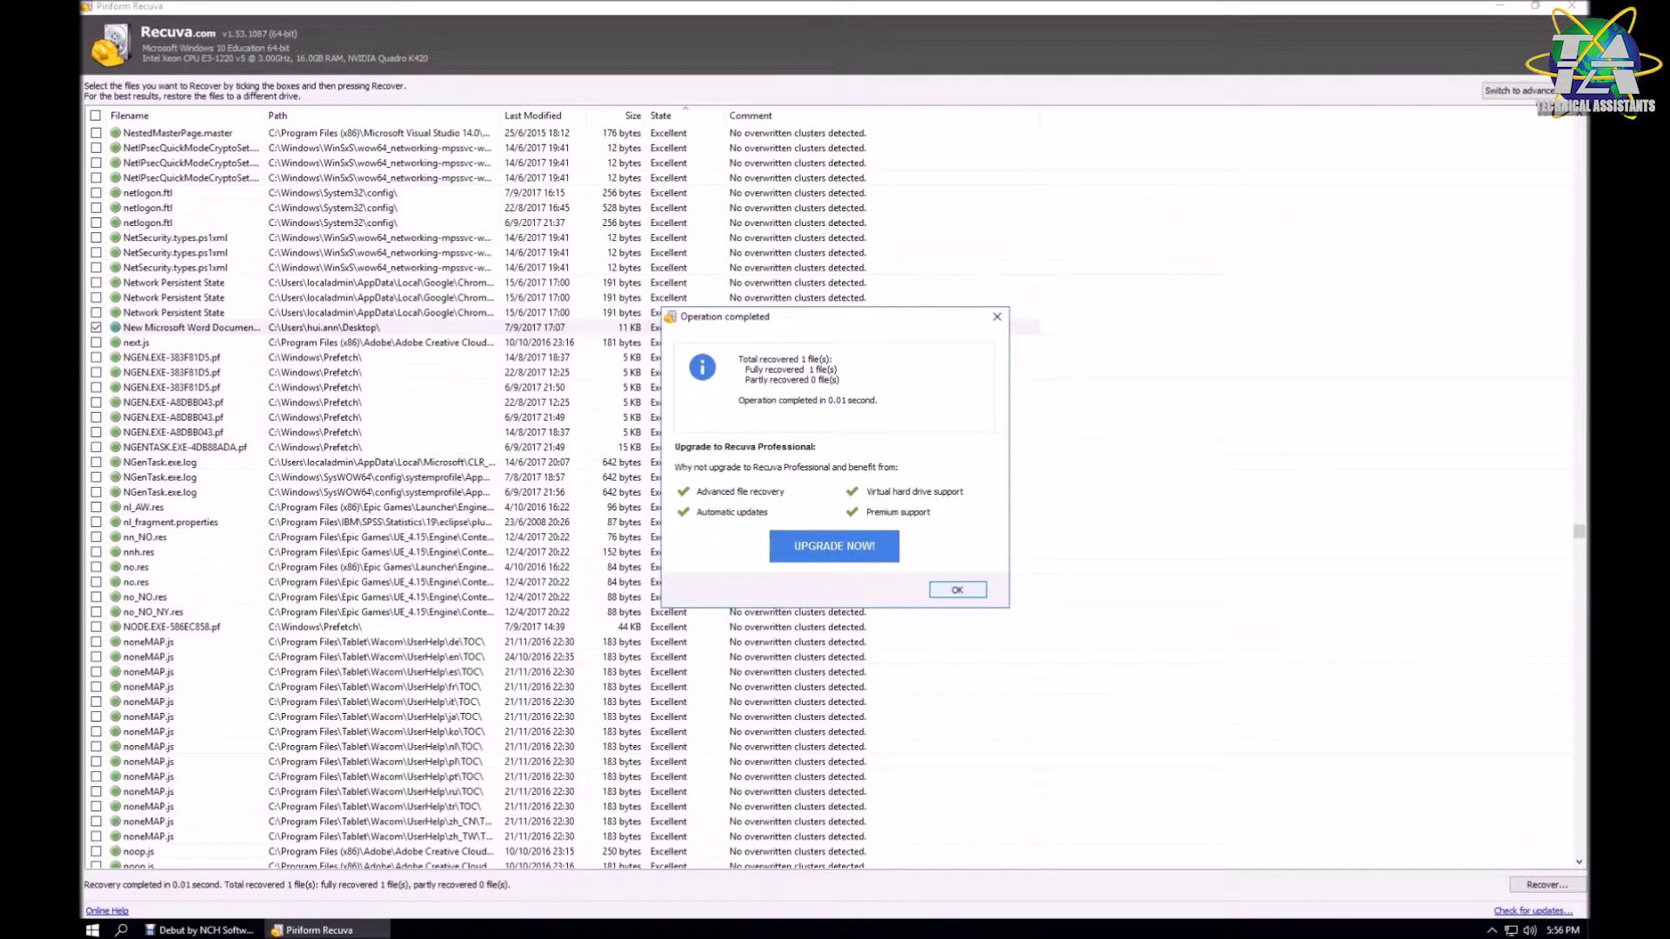
- Dismiss the recovery summary, open Documents under This PC, and open the recovered document
key(Return)
key(super+e)
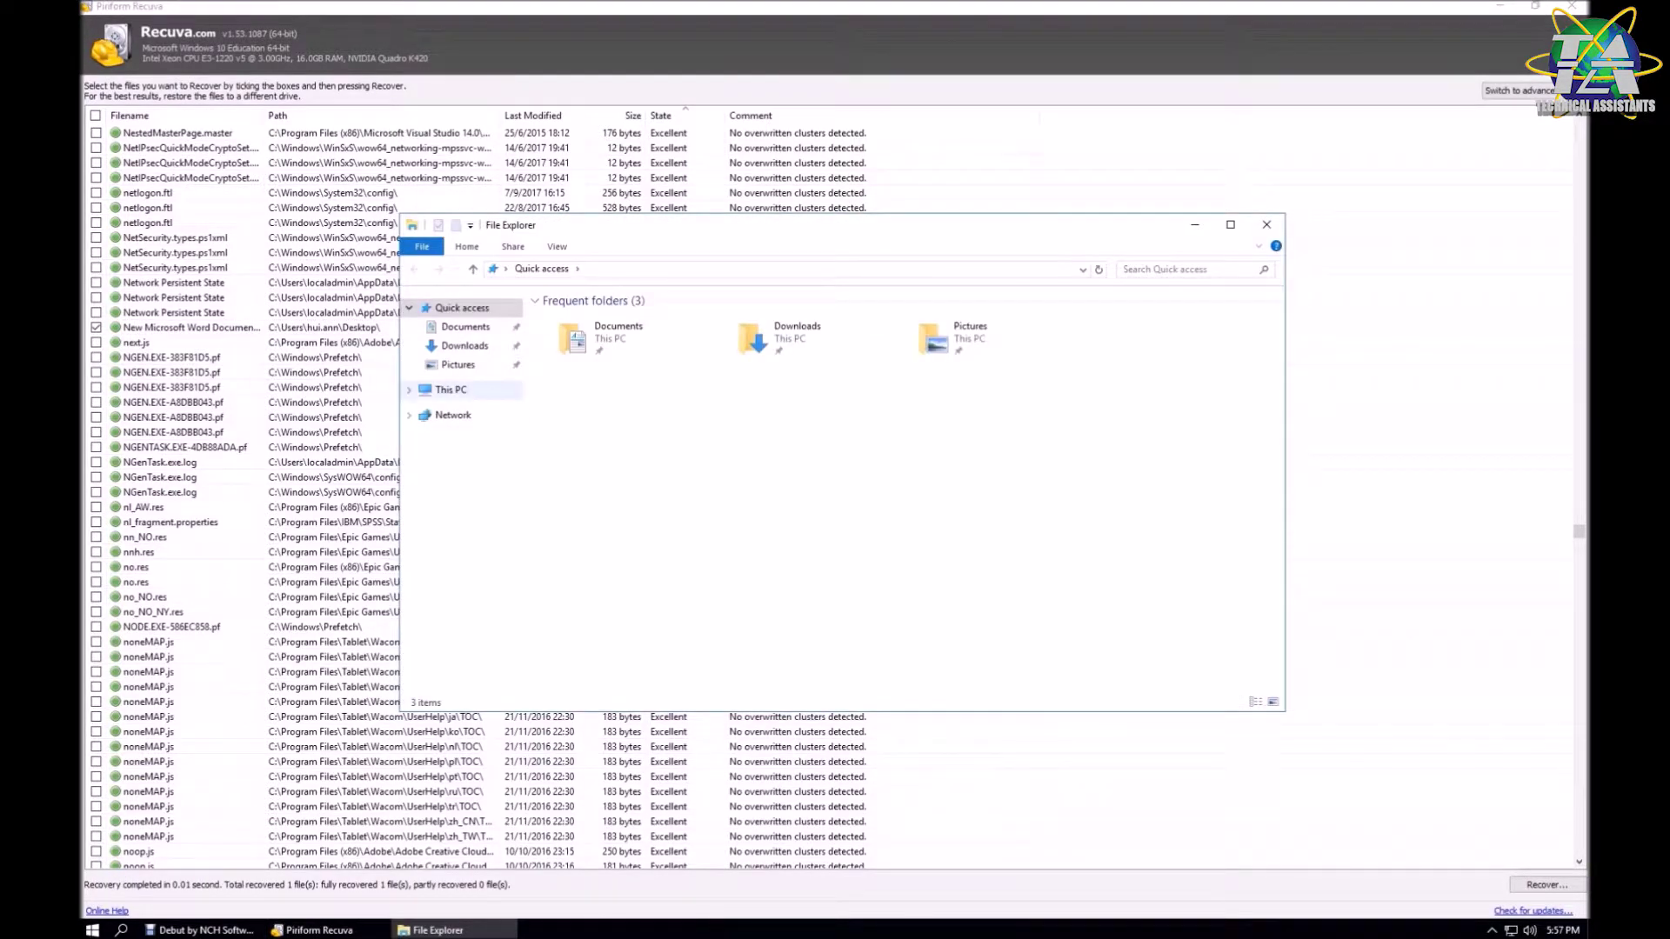
click(451, 389)
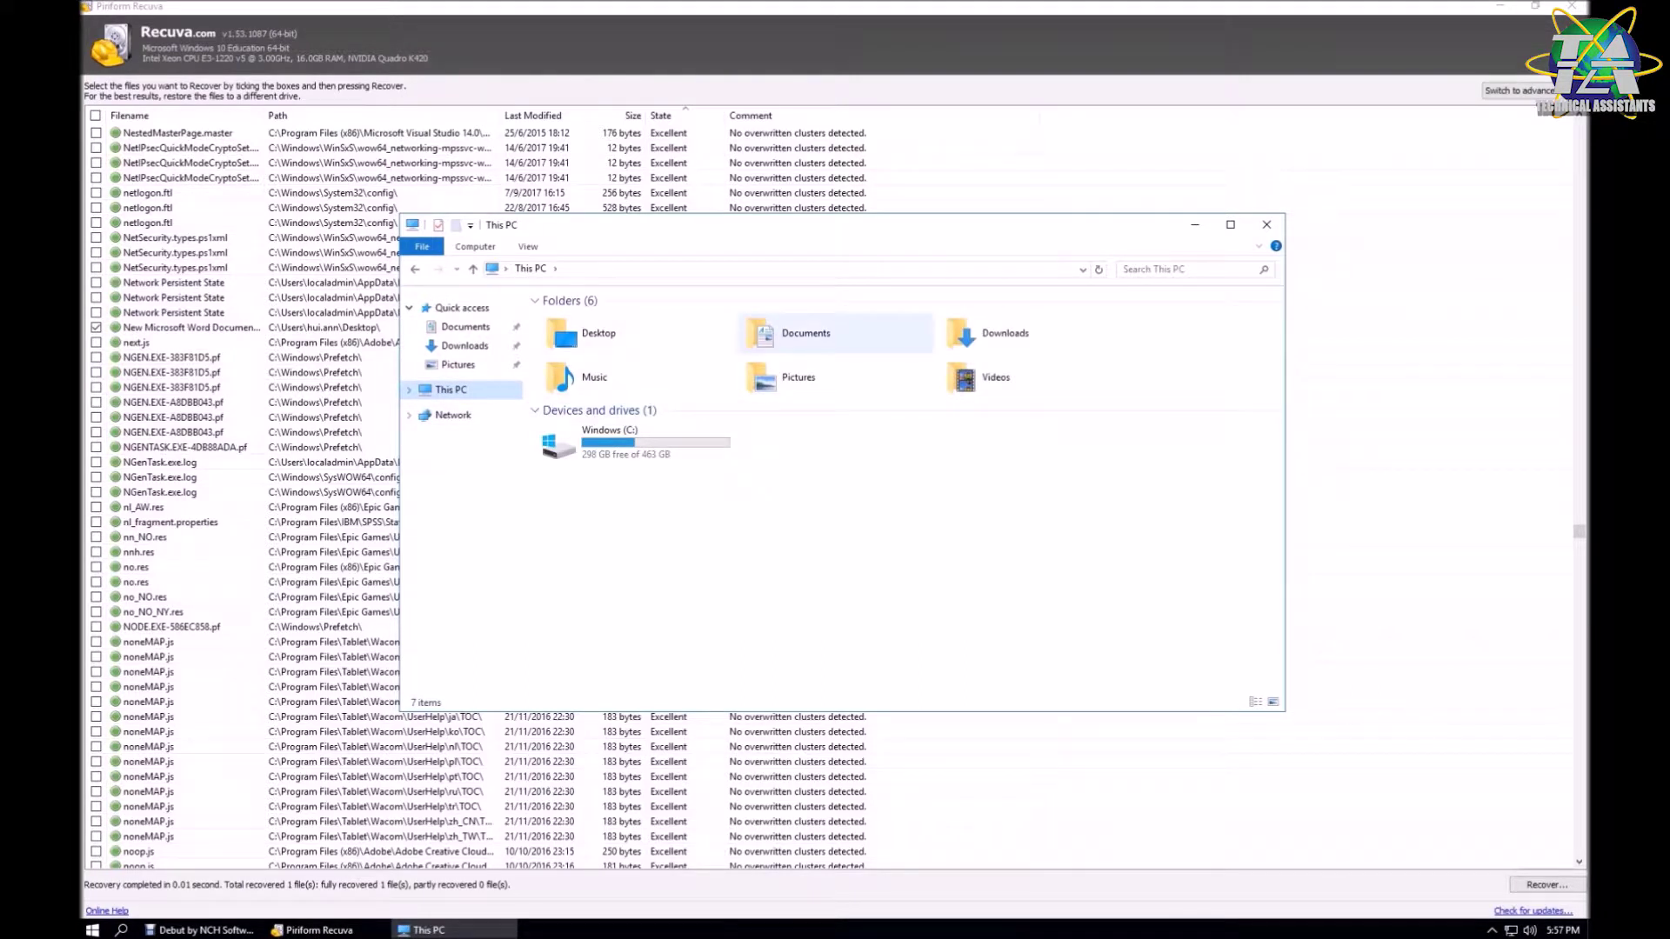
double_click(792, 333)
double_click(622, 352)
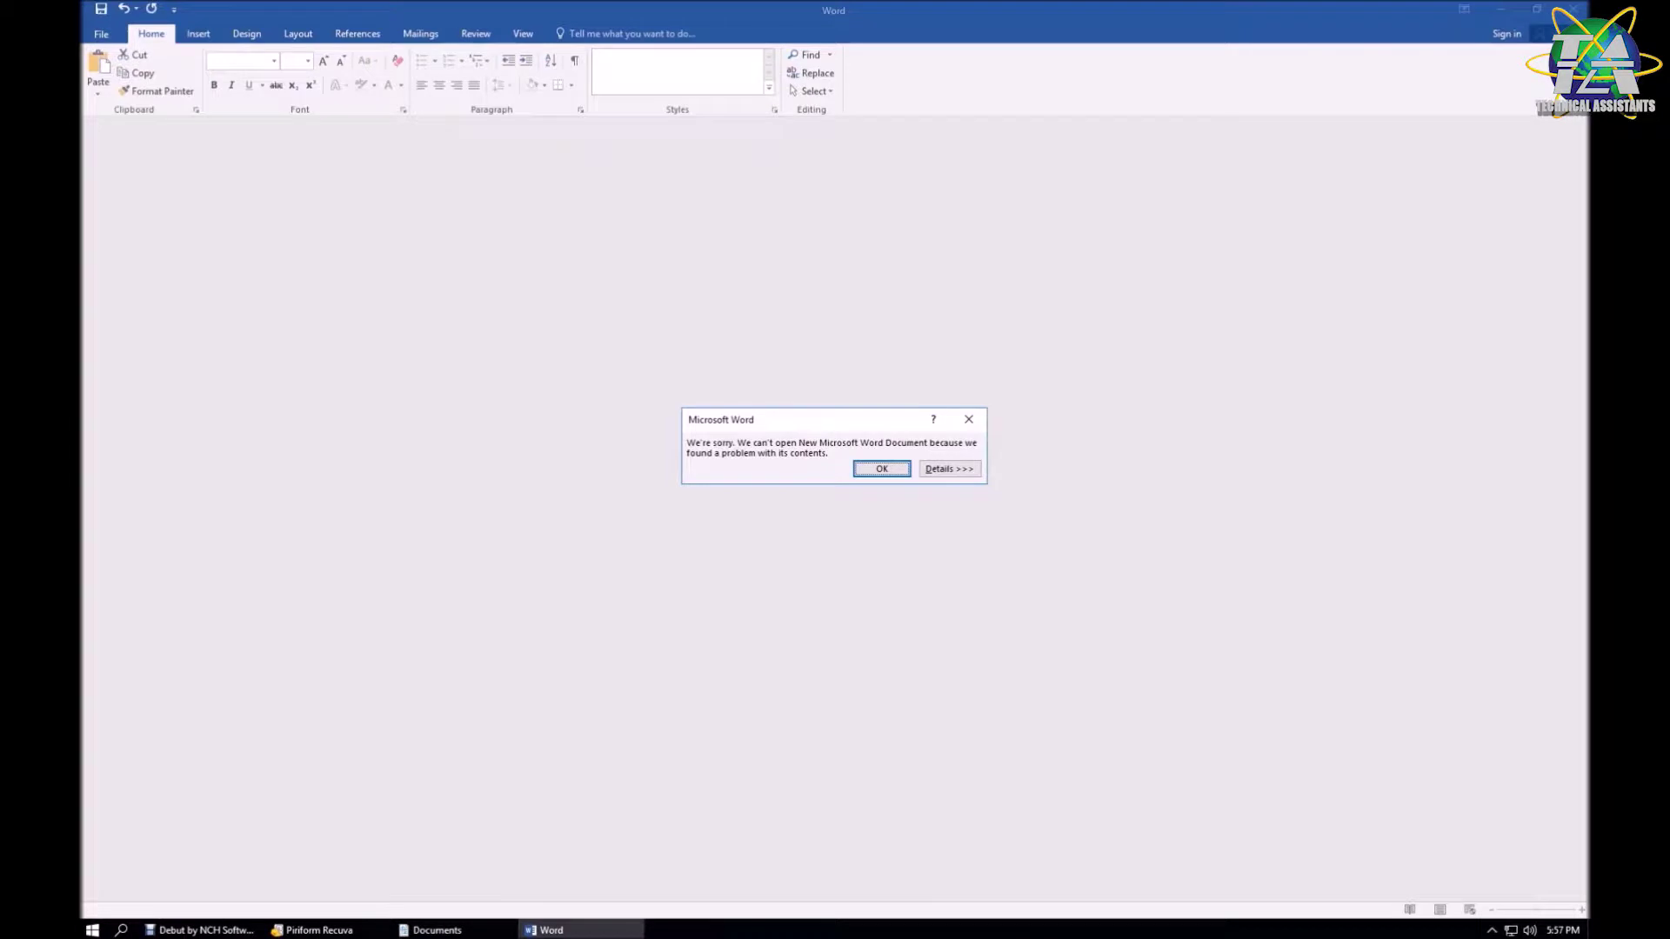
- View the error details, then let Word recover the document's unreadable contents
key(alt+d)
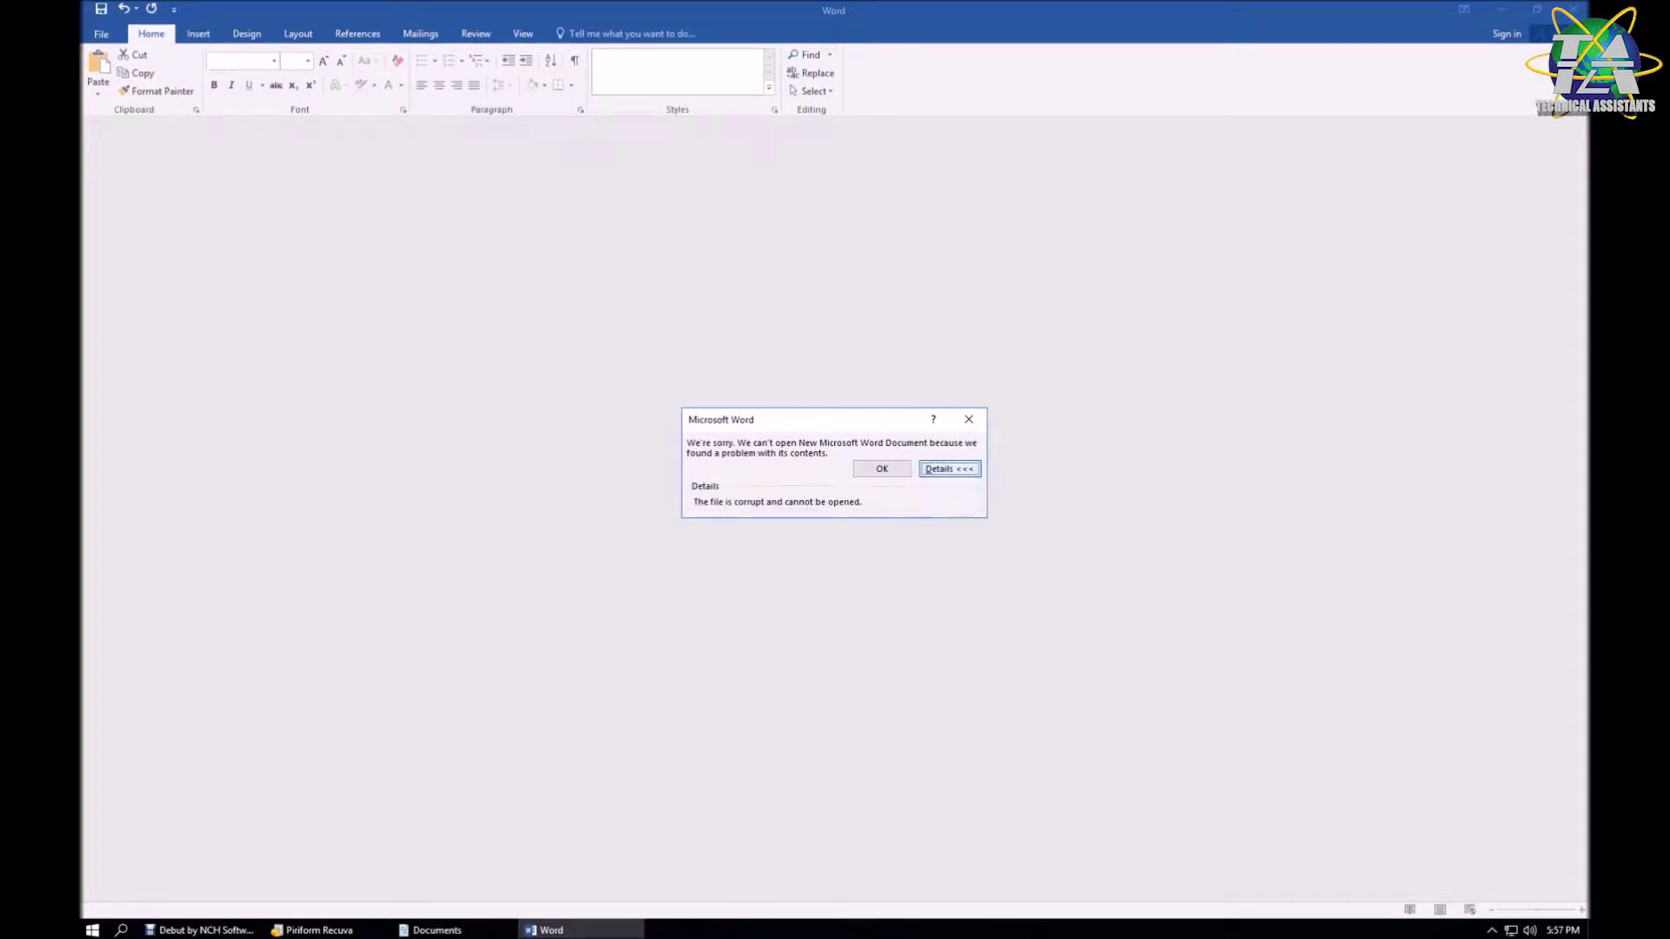
key(Return)
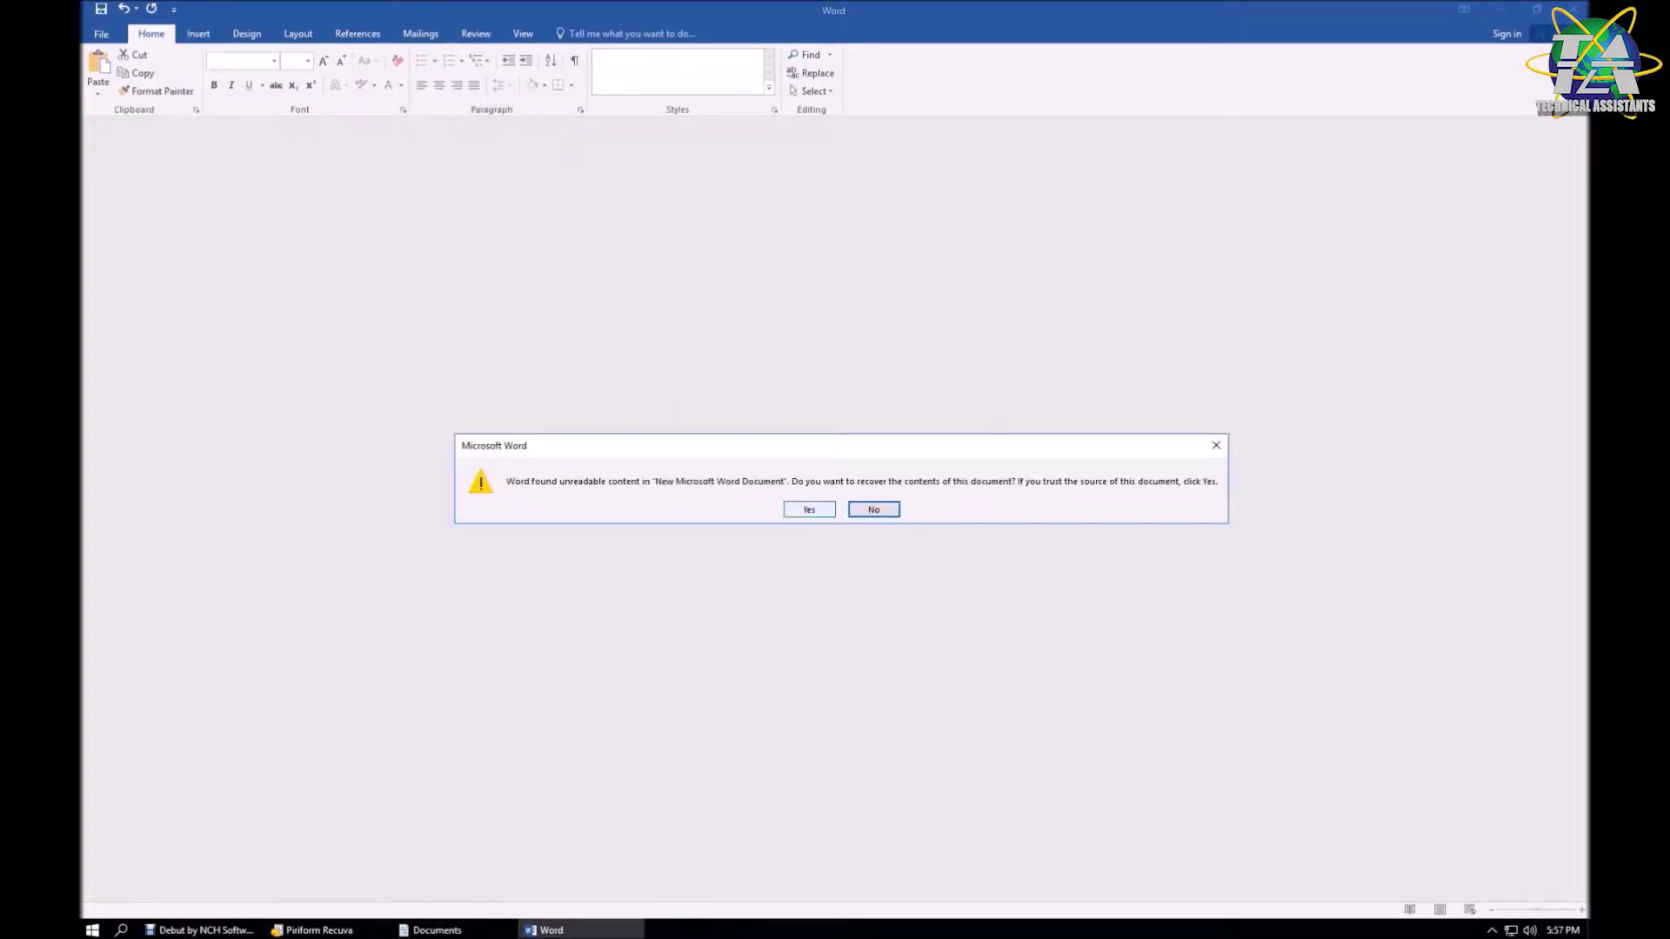
key(Left)
key(Return)
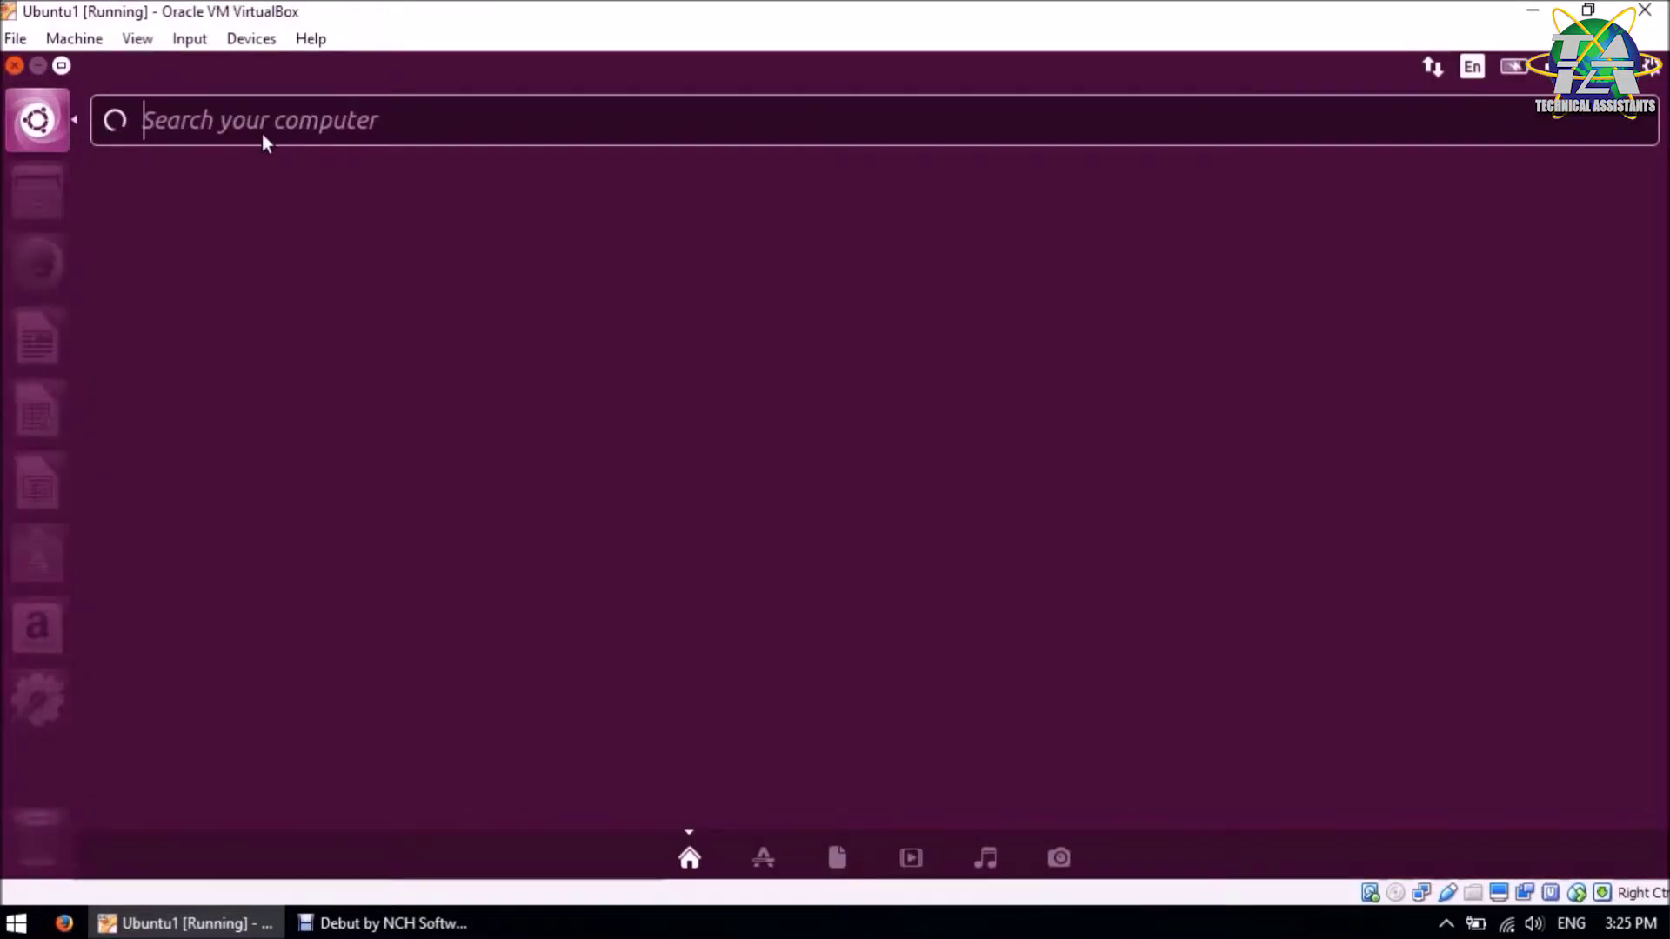
- Launch Terminal and run sudo apt-get install extundelete, entering the administrator password
text(terminal)
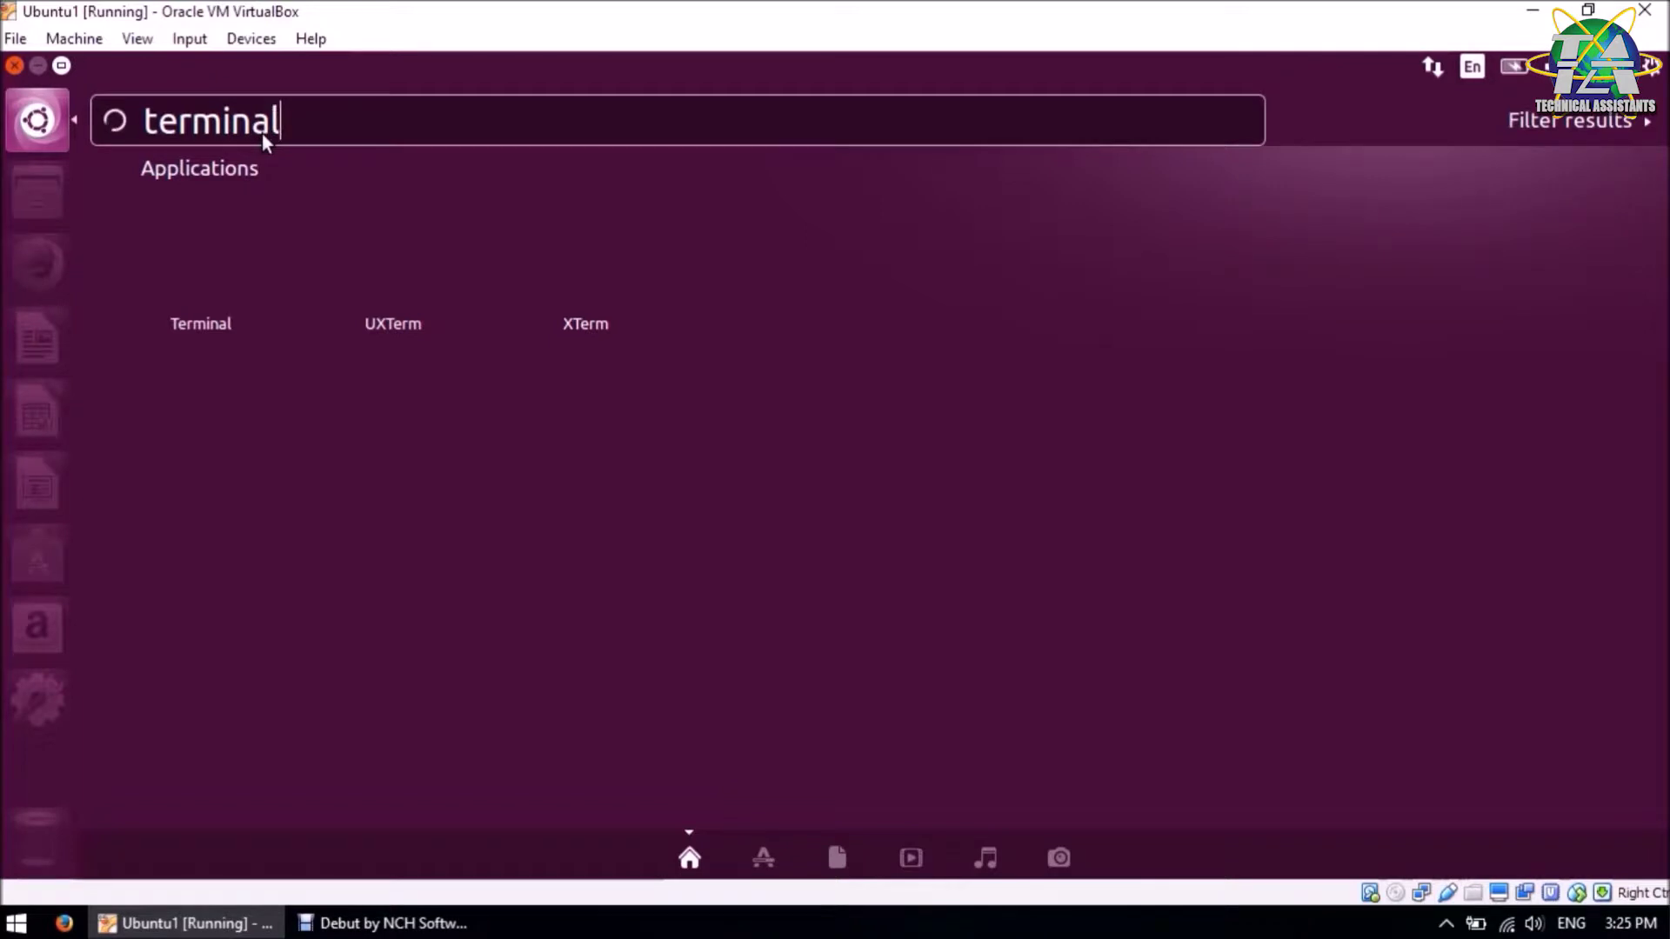
key(Return)
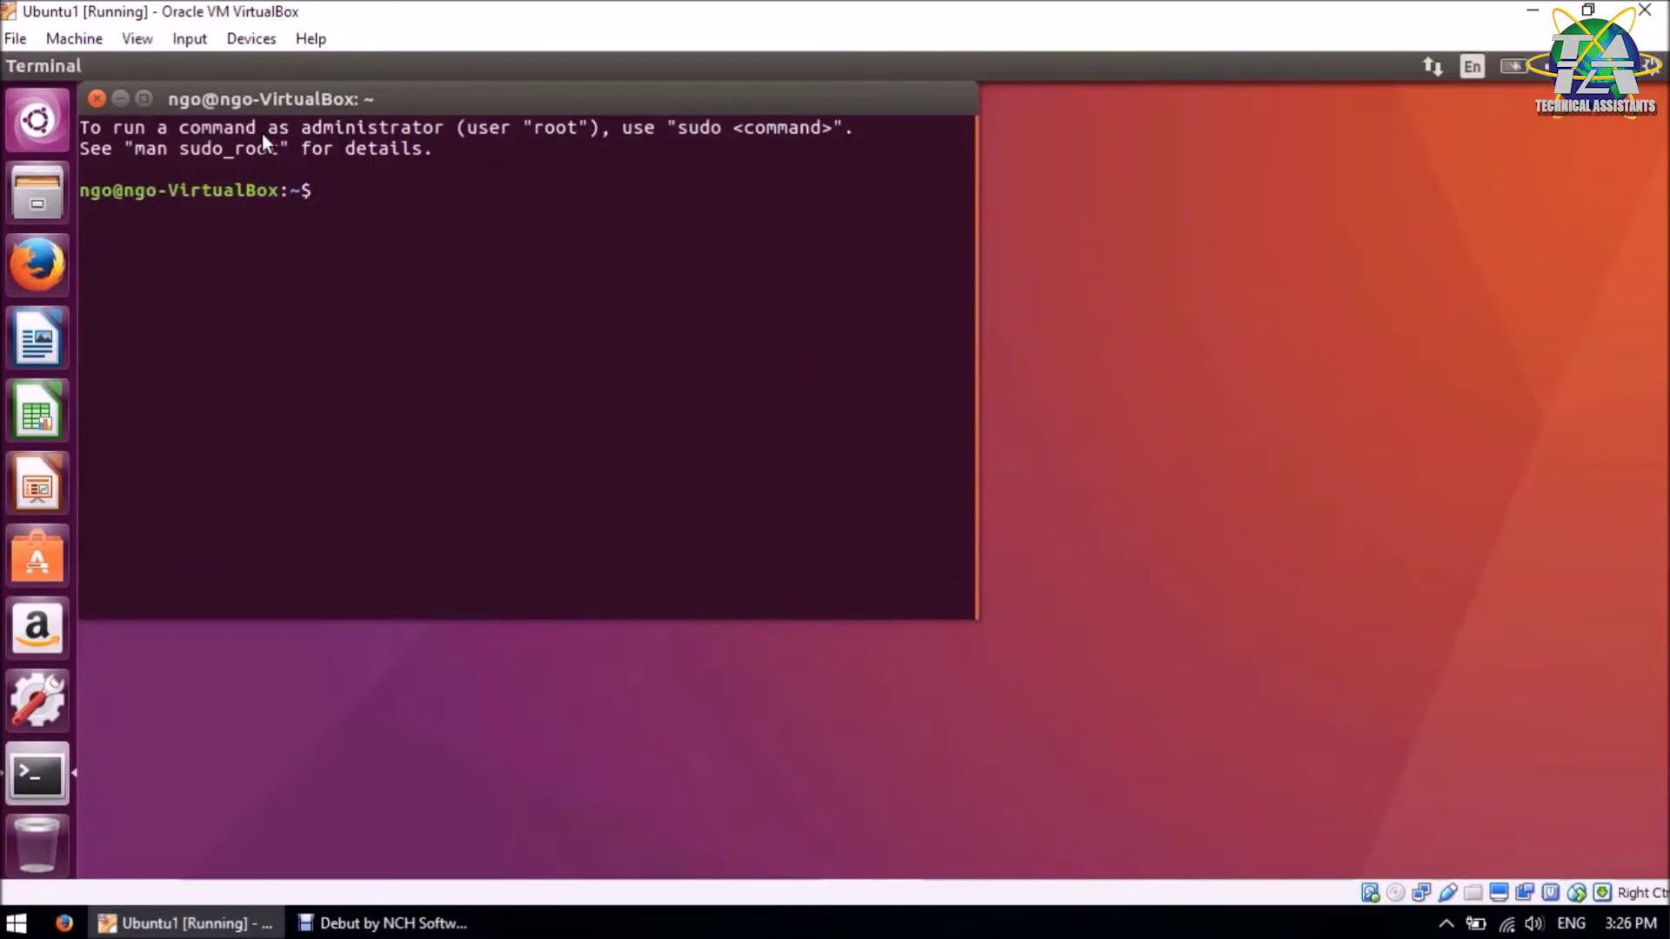
text(sudo apt-get insta)
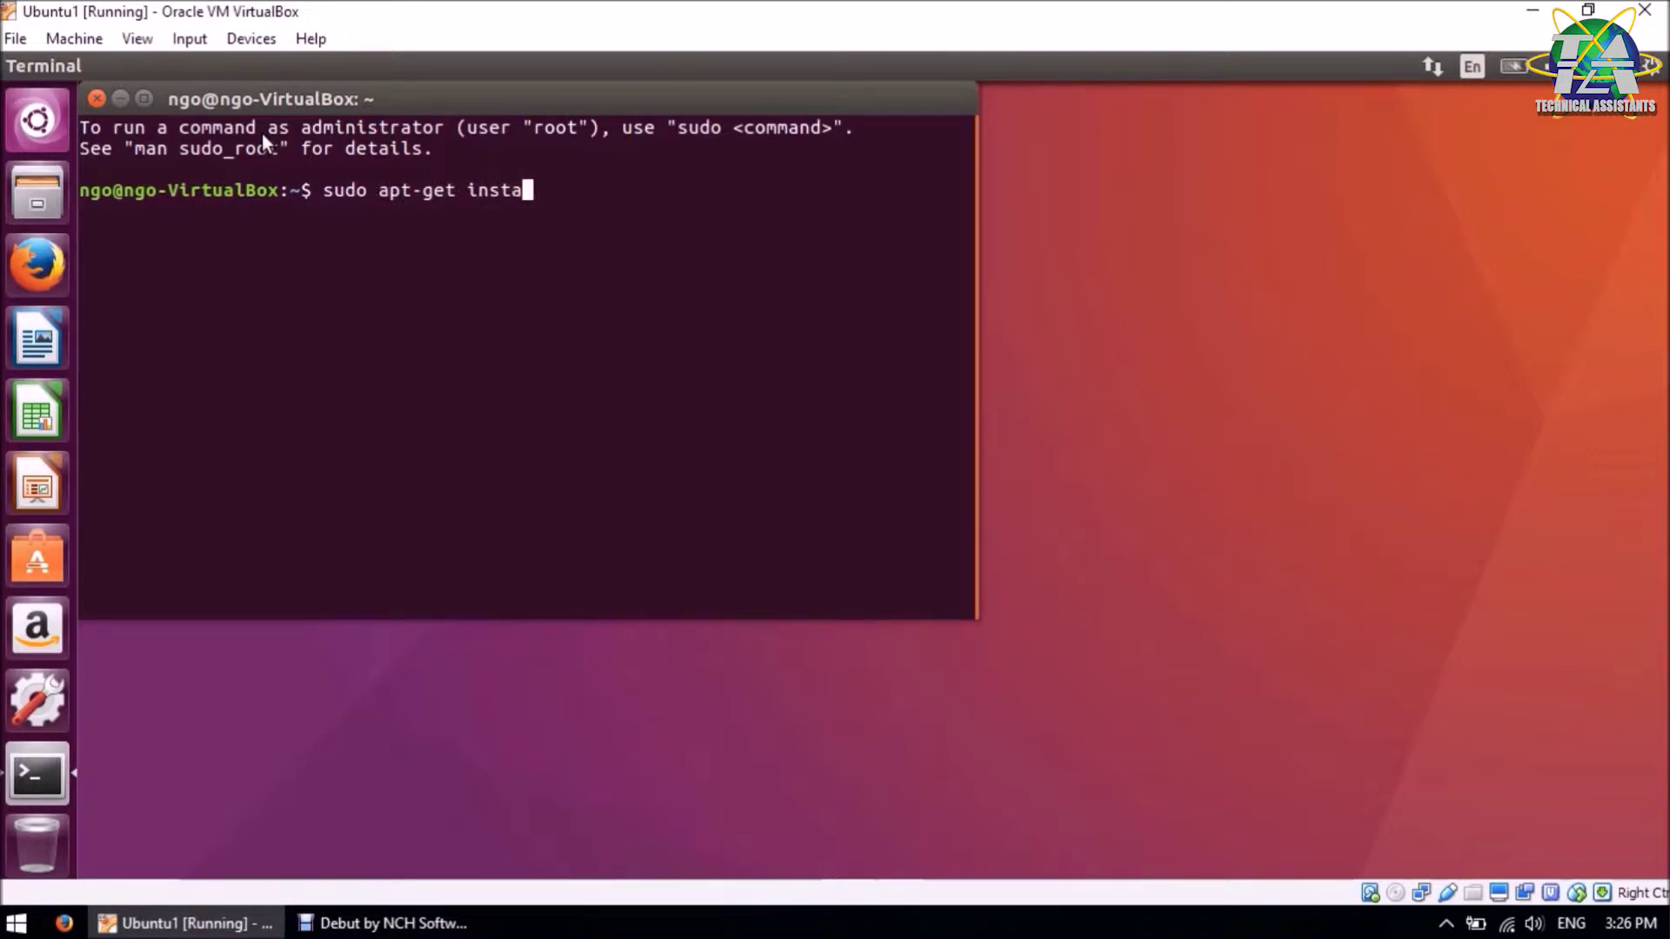
text(ll extundelete)
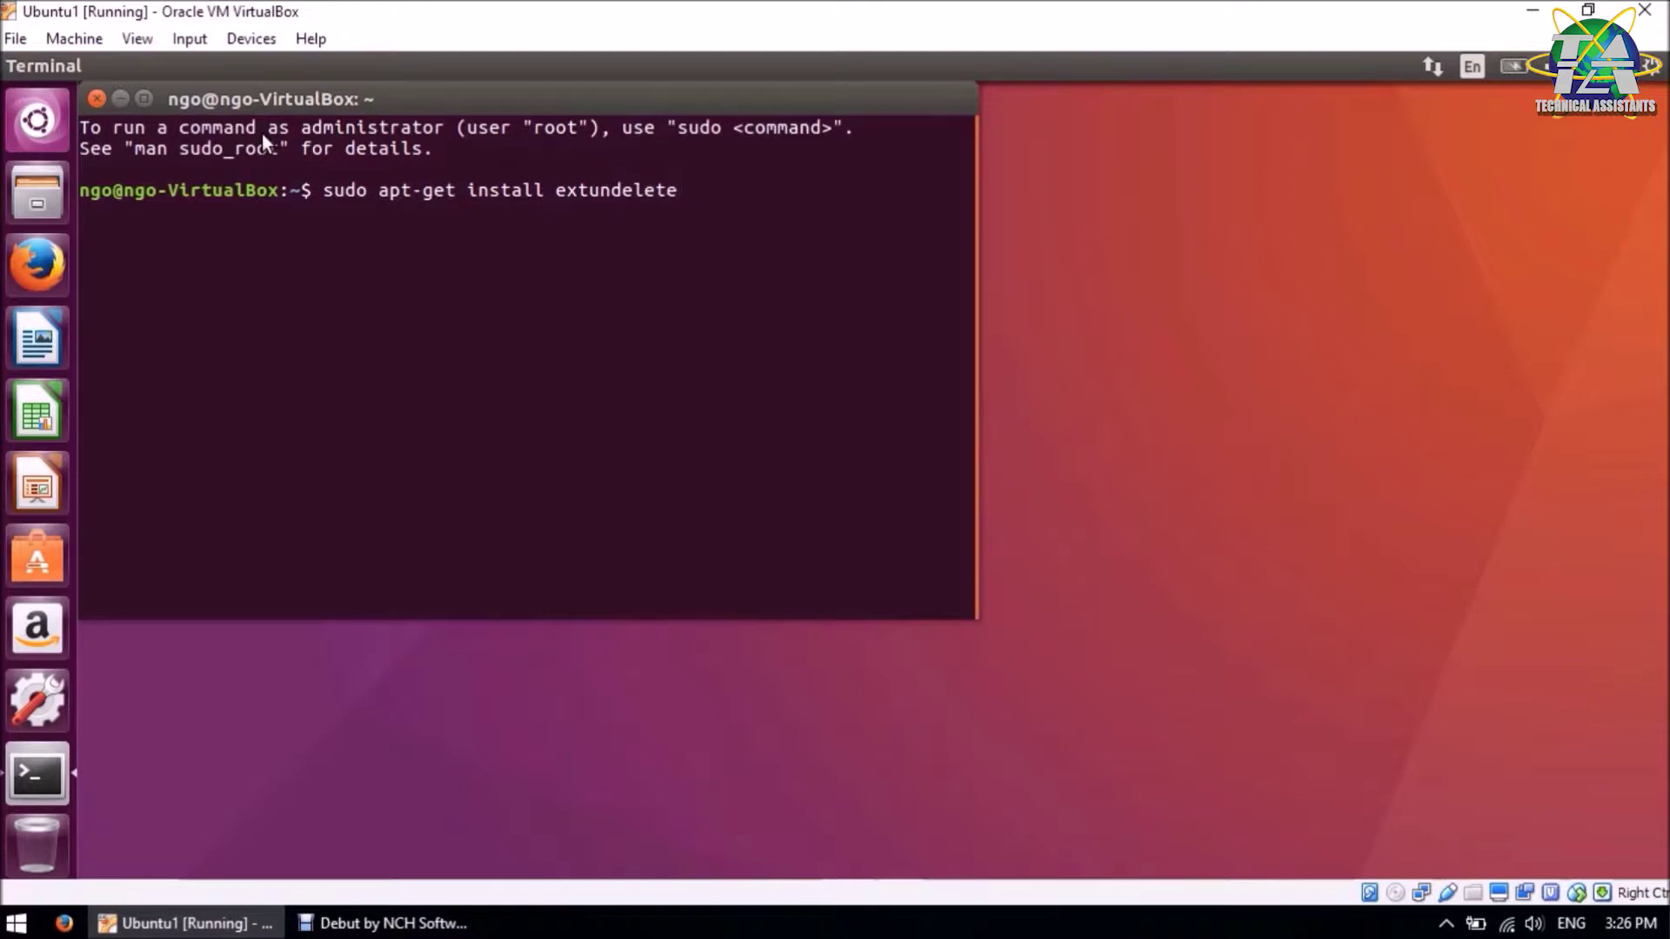
key(Return)
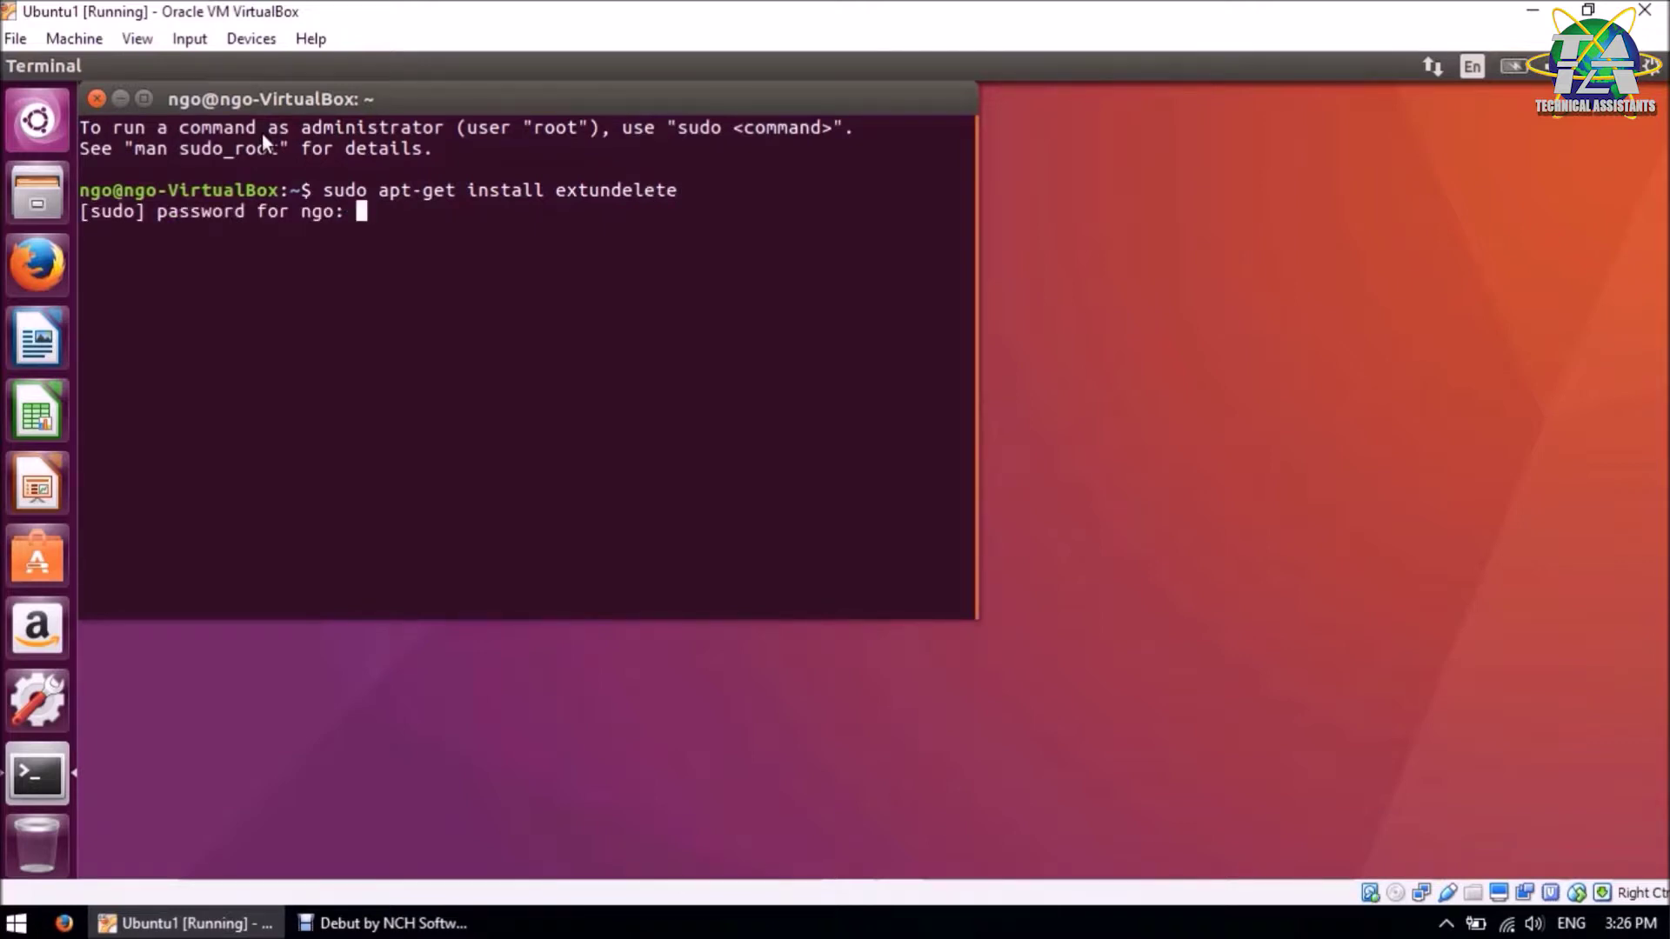
key(Return)
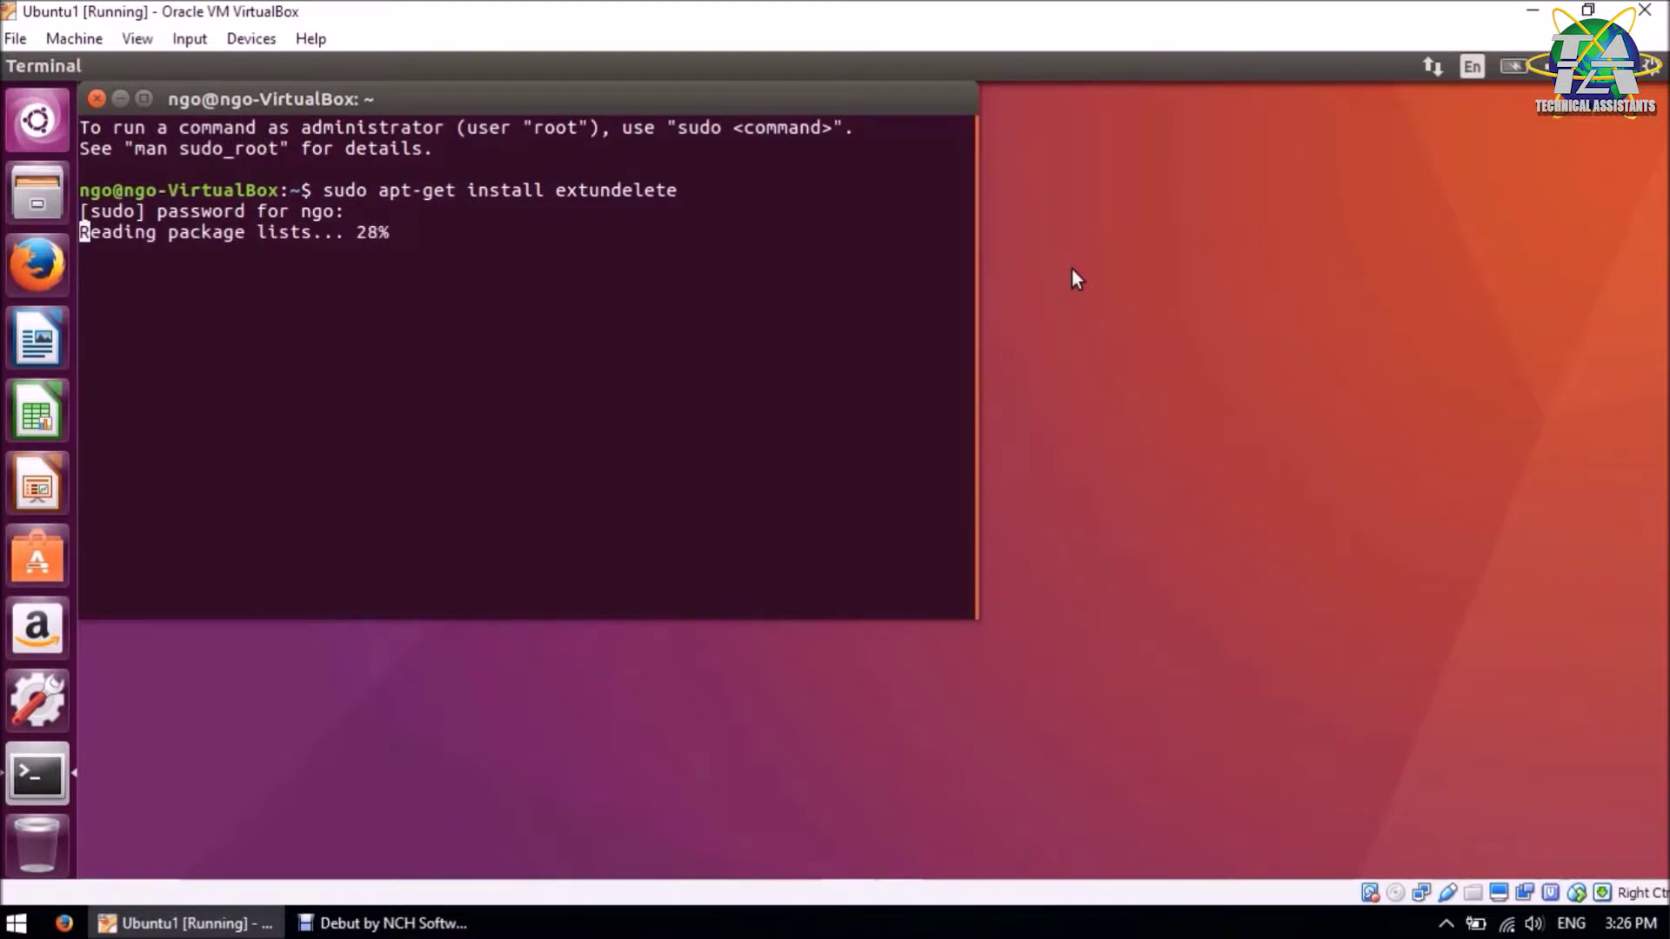
click(1072, 268)
- Create an empty Untitled Document on the desktop, type 'something' in gedit, and save it
right_click(1072, 268)
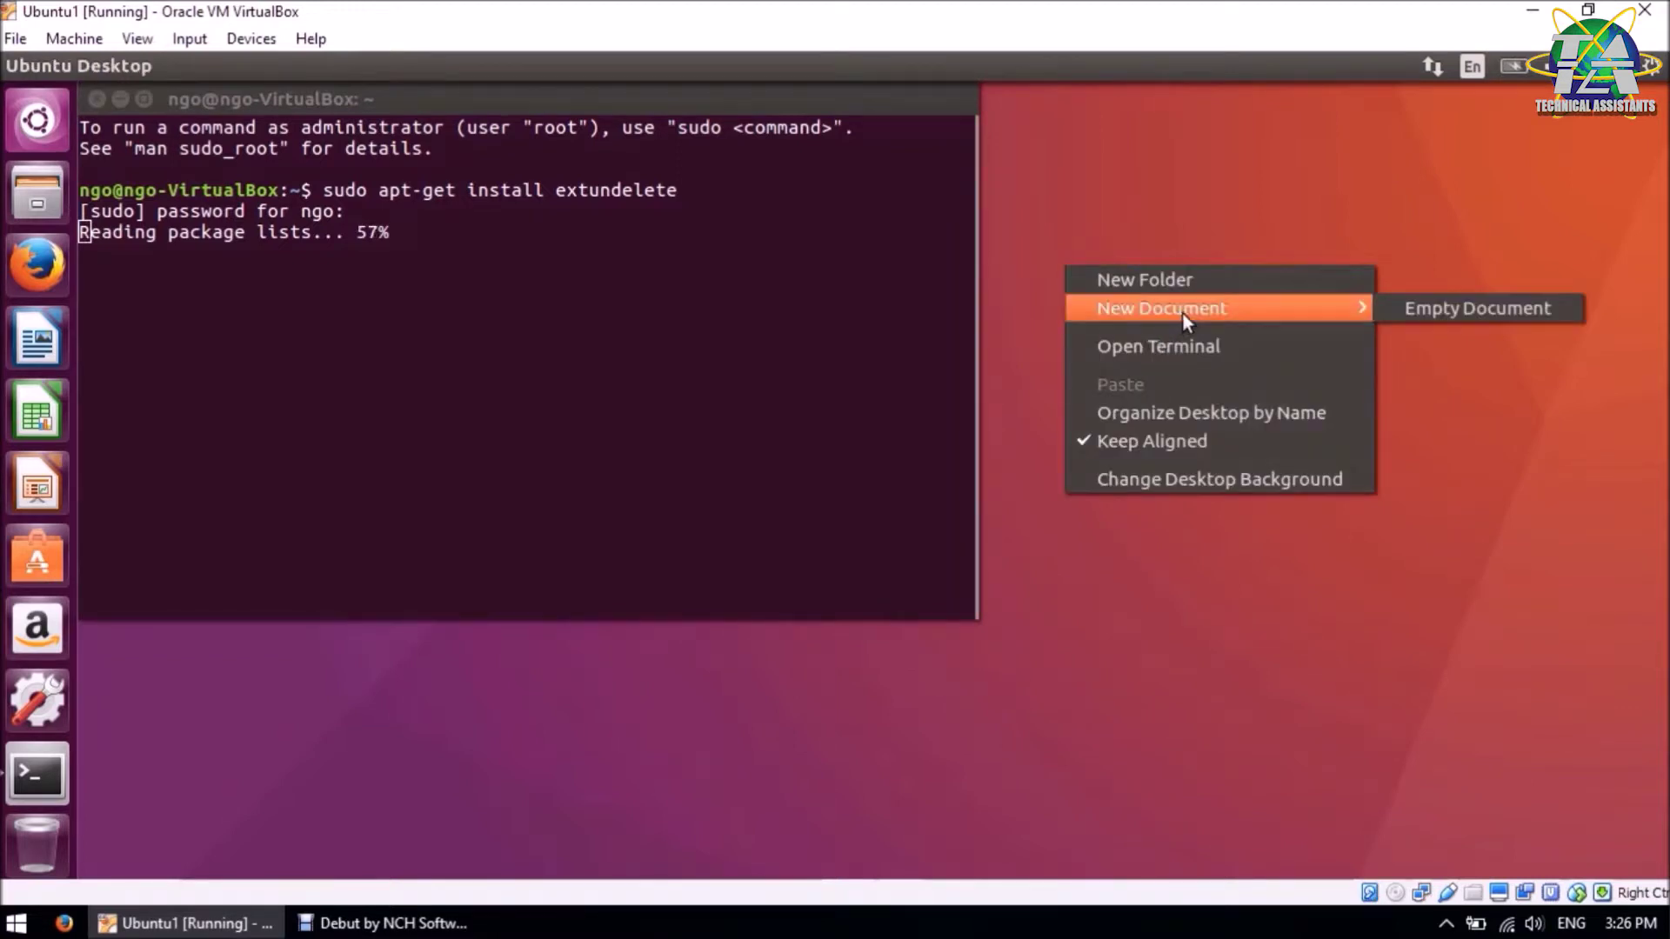
click(1460, 310)
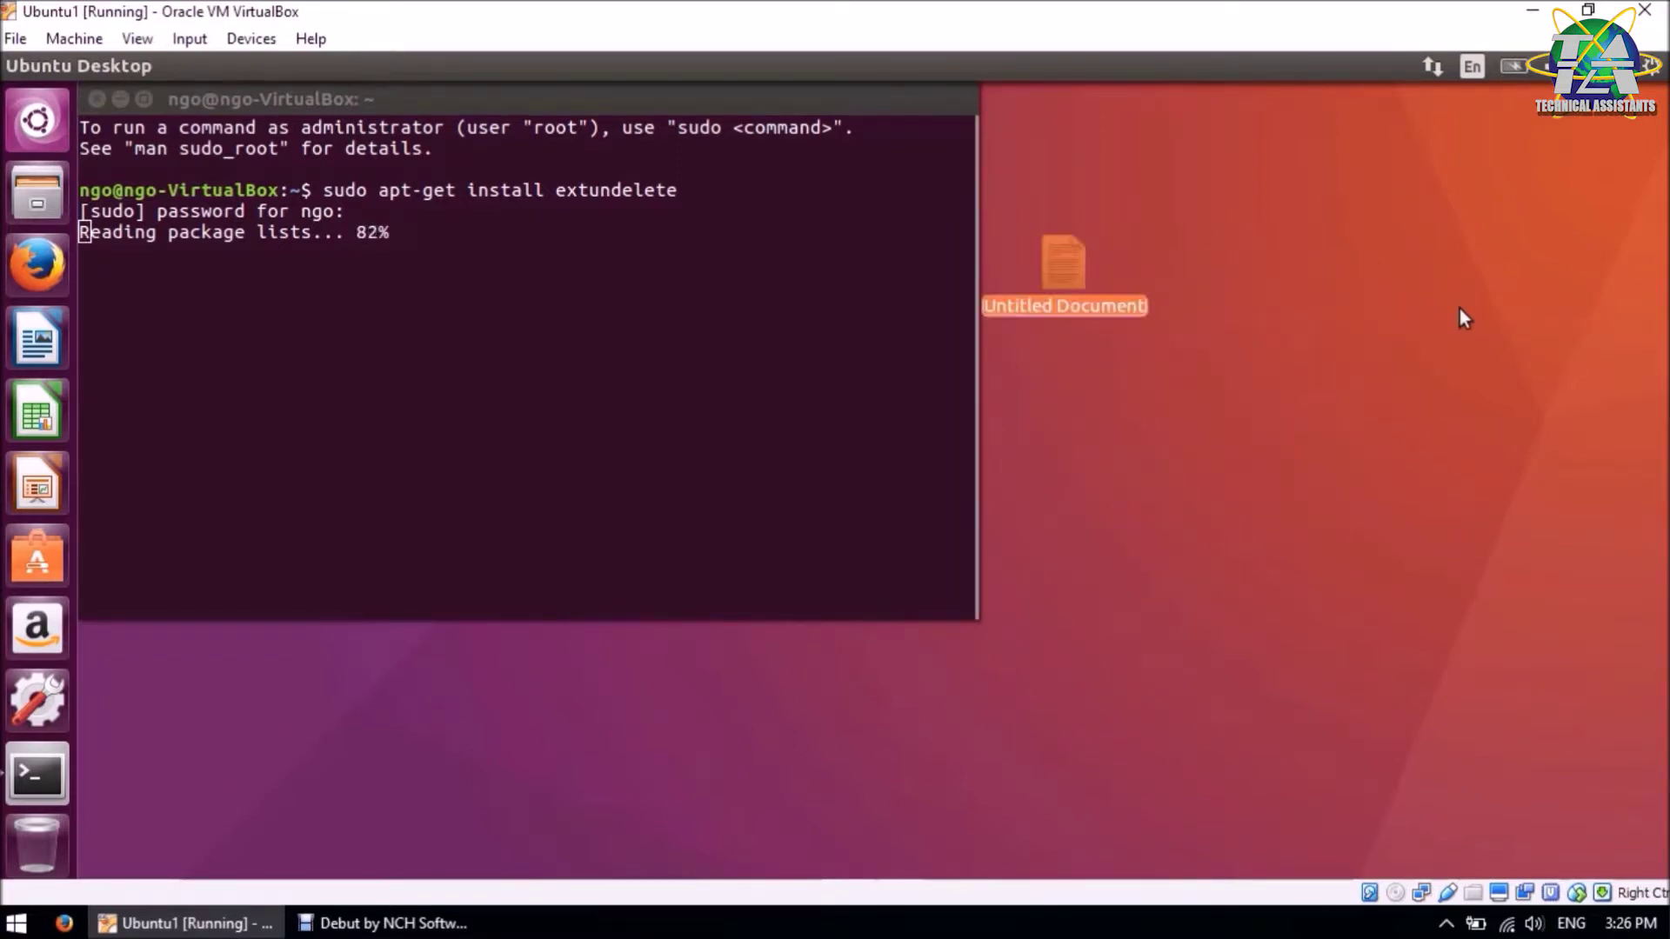
double_click(1067, 266)
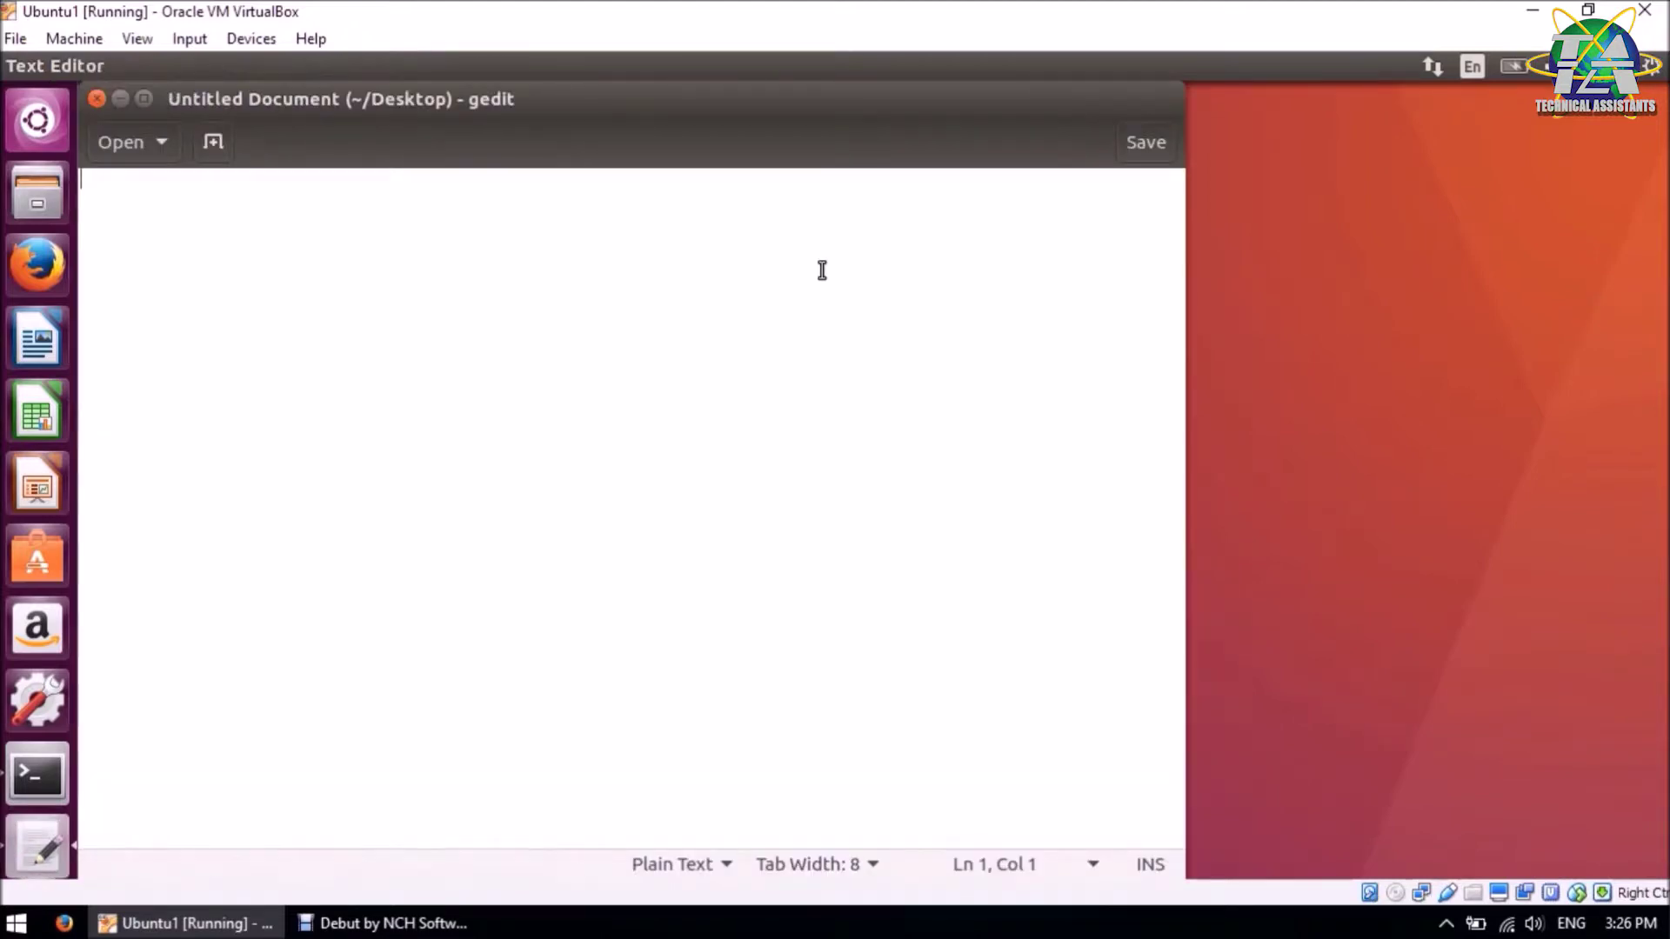
text(something)
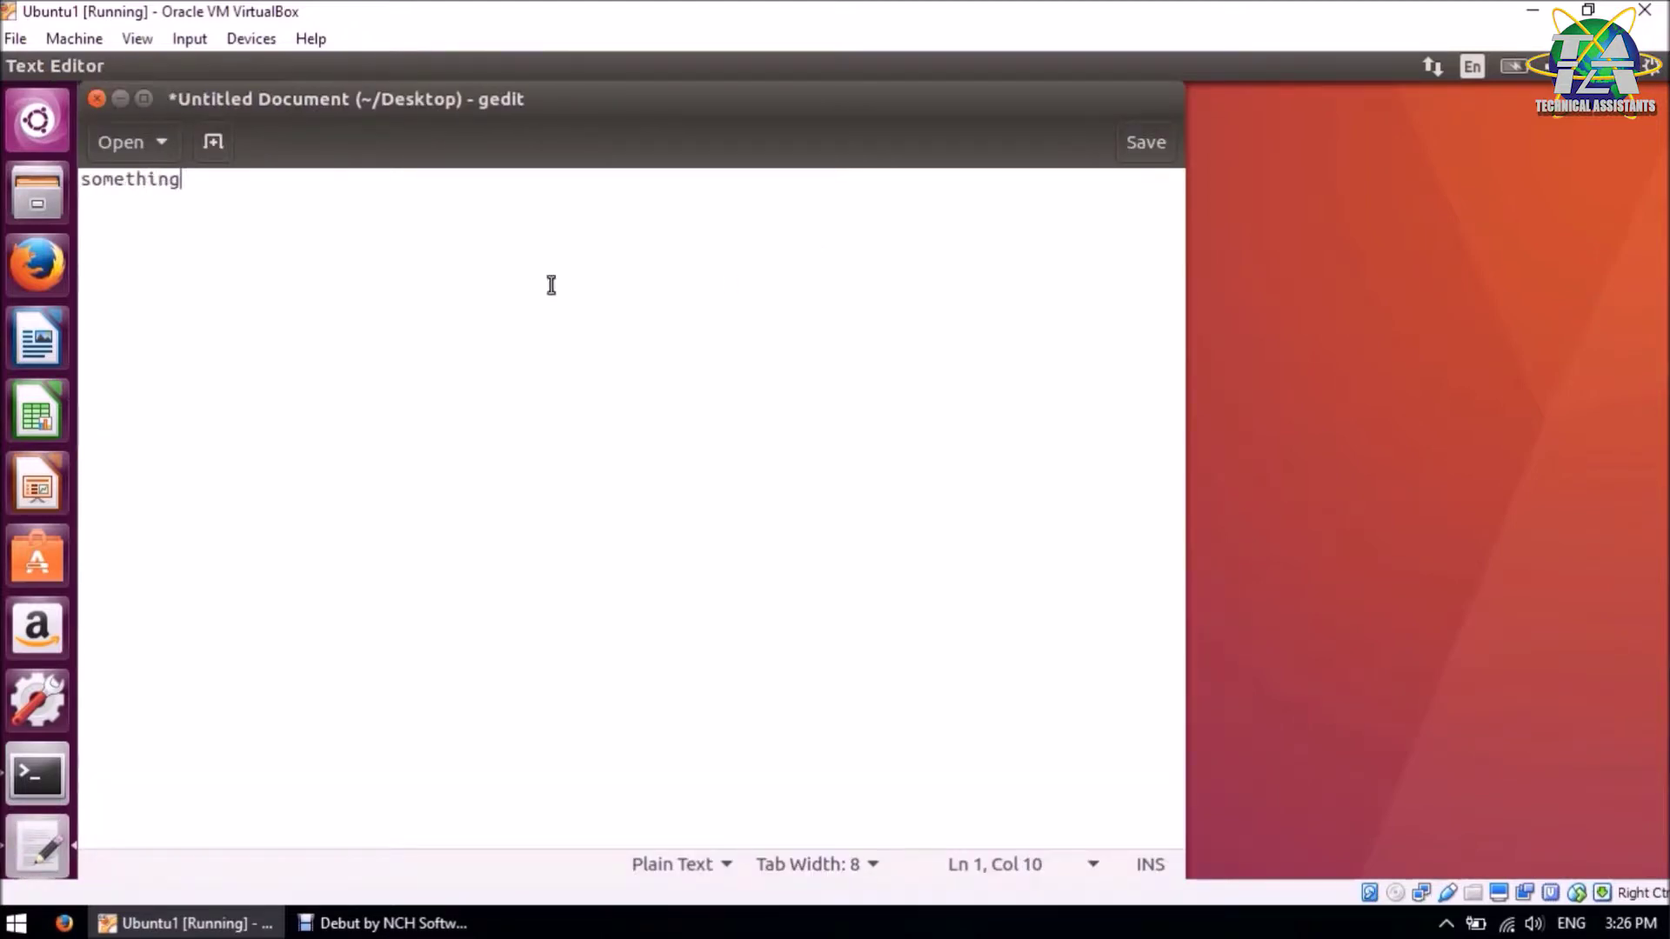
double_click(137, 179)
drag(137, 178, 529, 254)
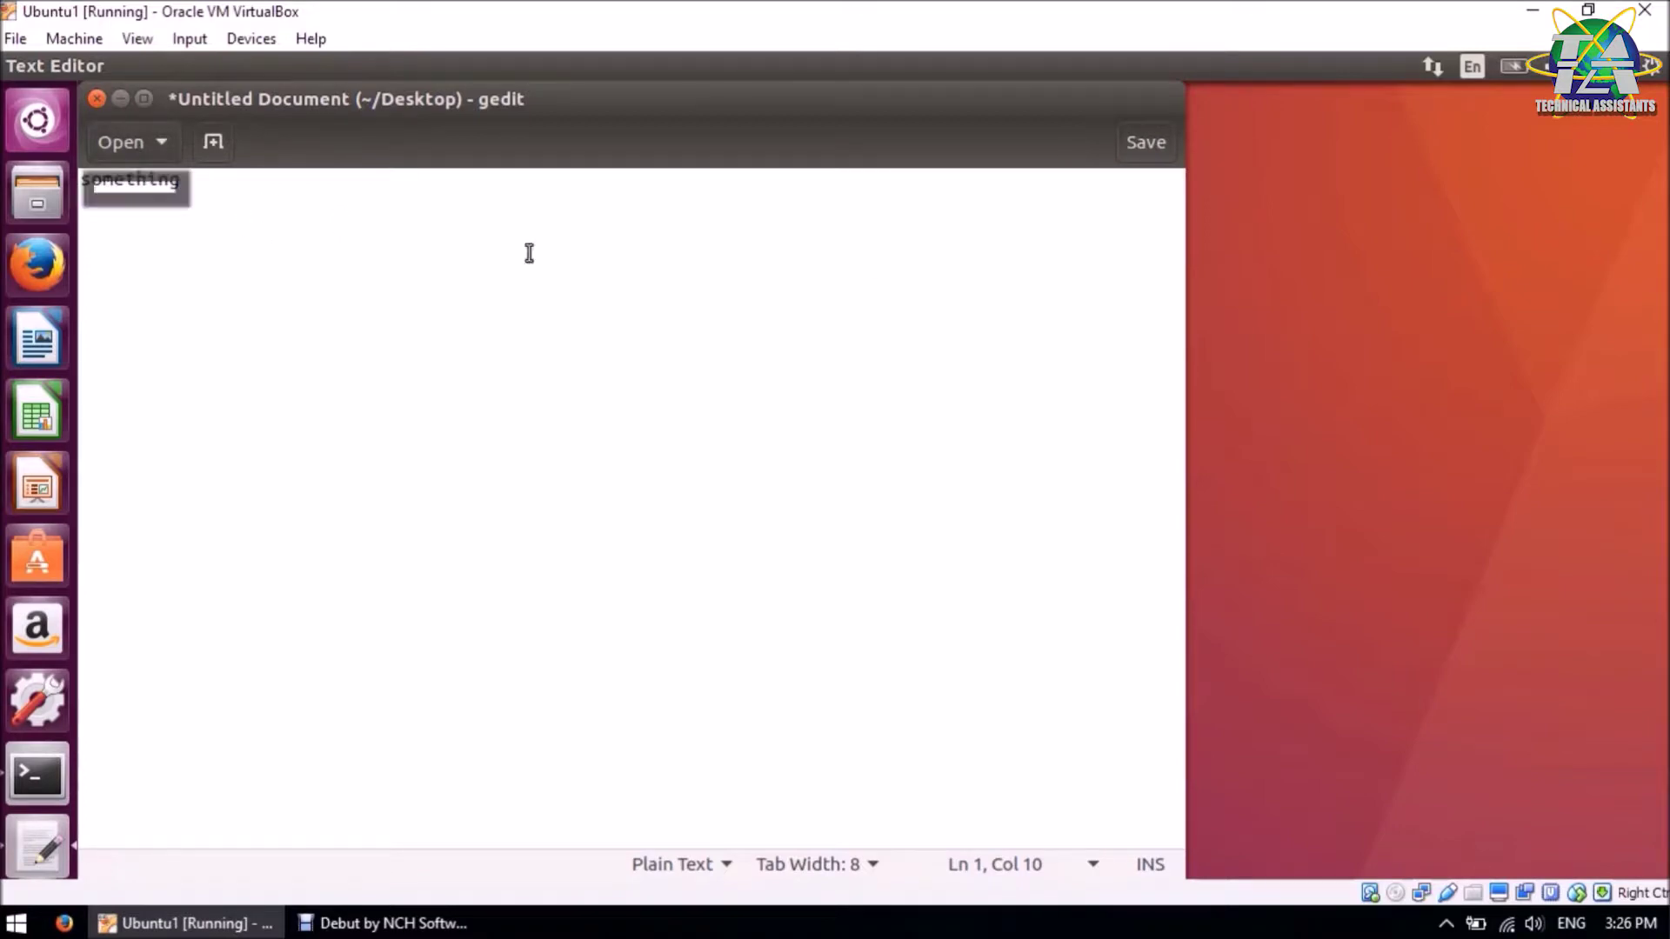
click(1136, 139)
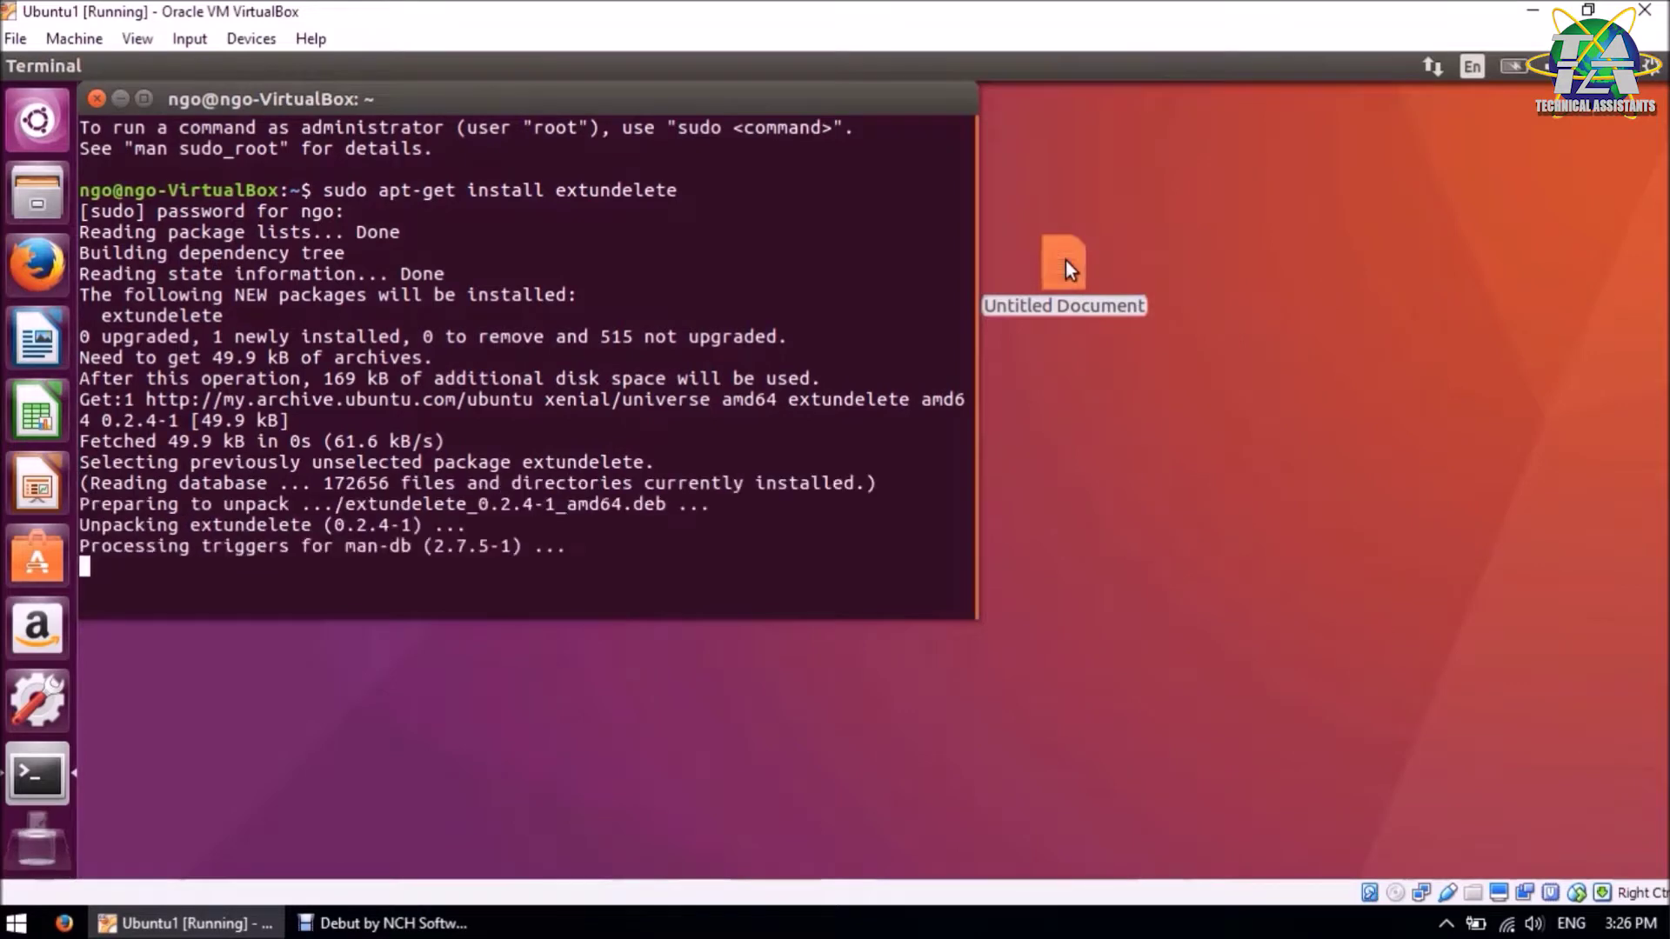
- Permanently delete Untitled Document from the desktop and verify the Trash is empty
drag(1010, 204, 1312, 339)
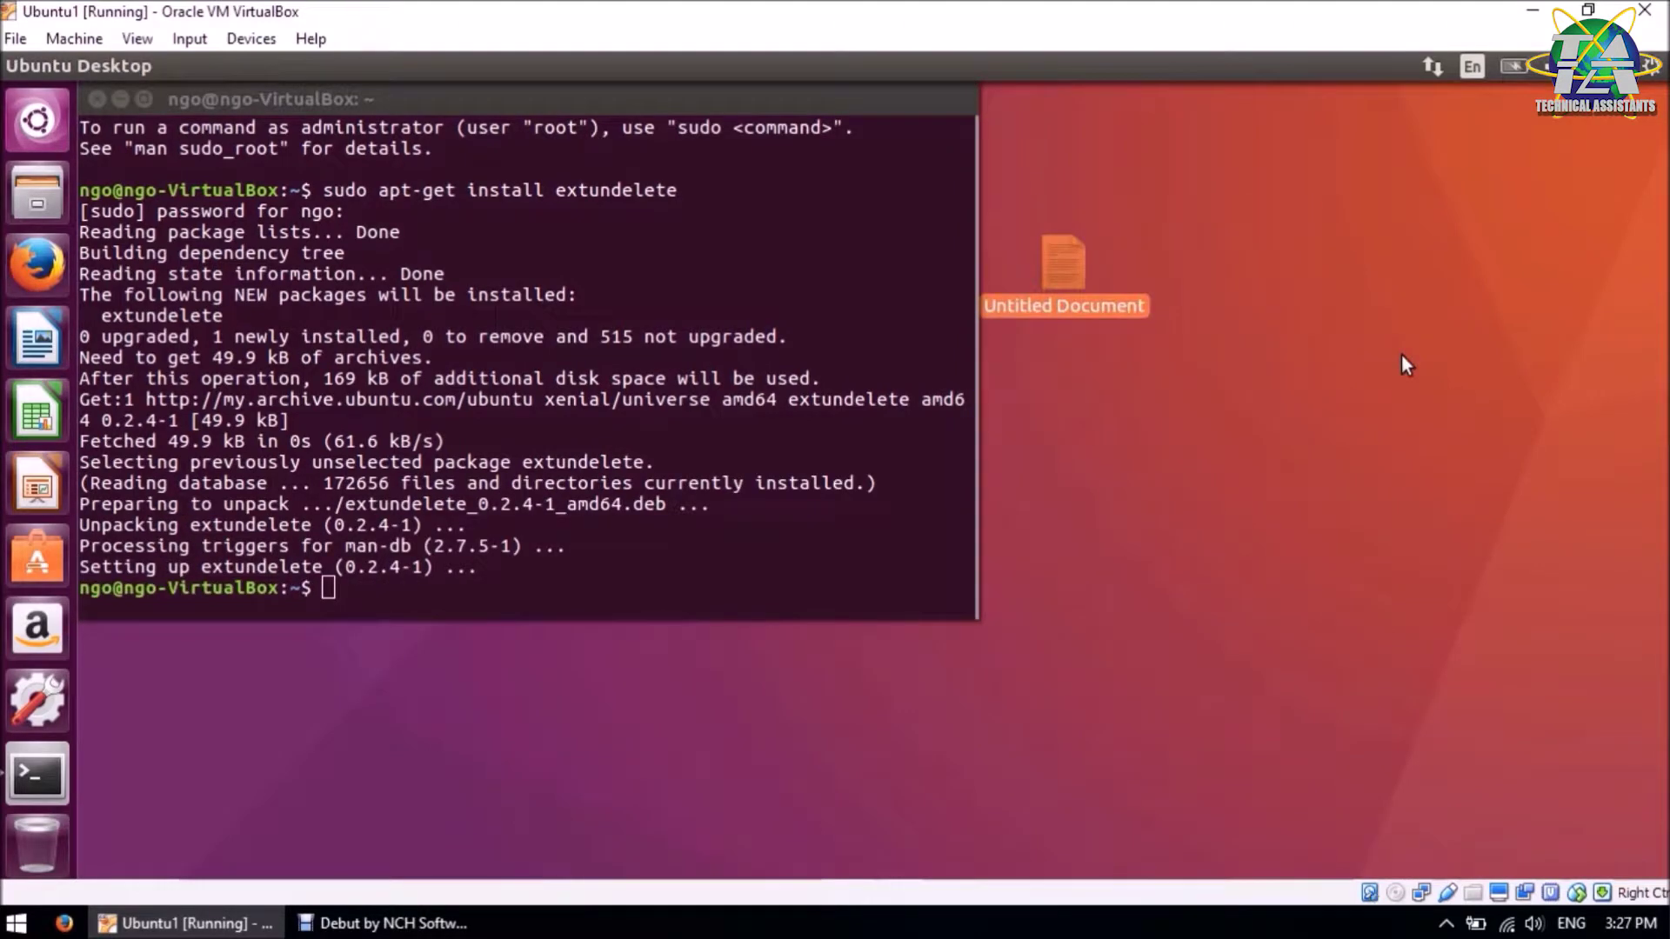
key(shift+Delete)
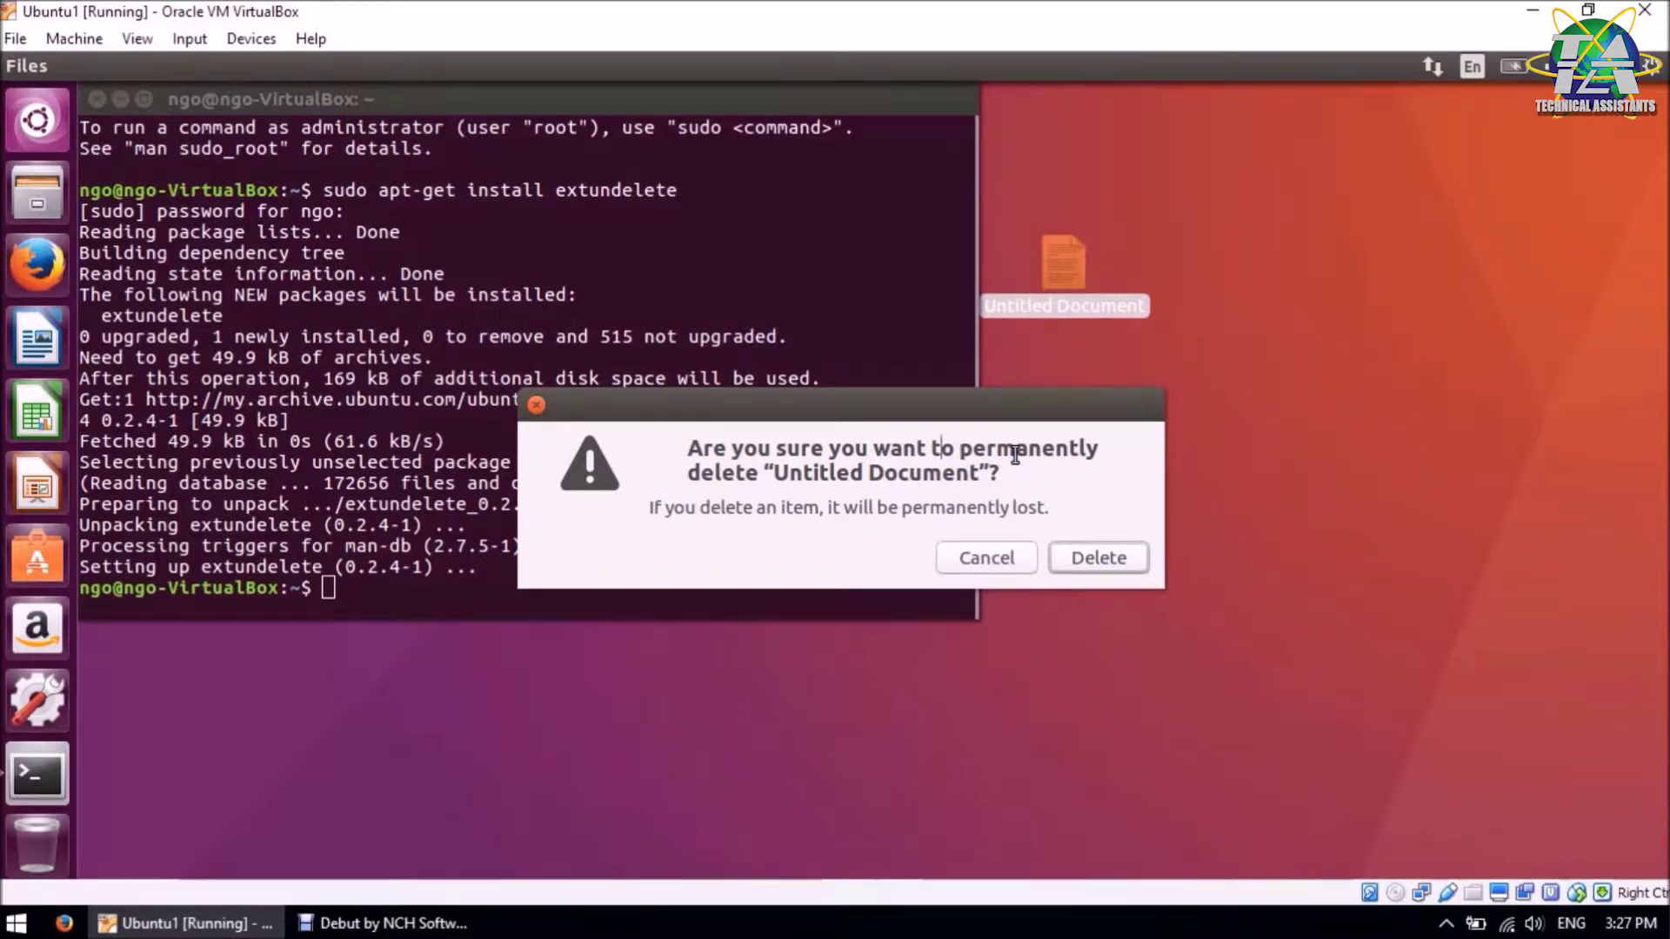
drag(941, 450, 1110, 454)
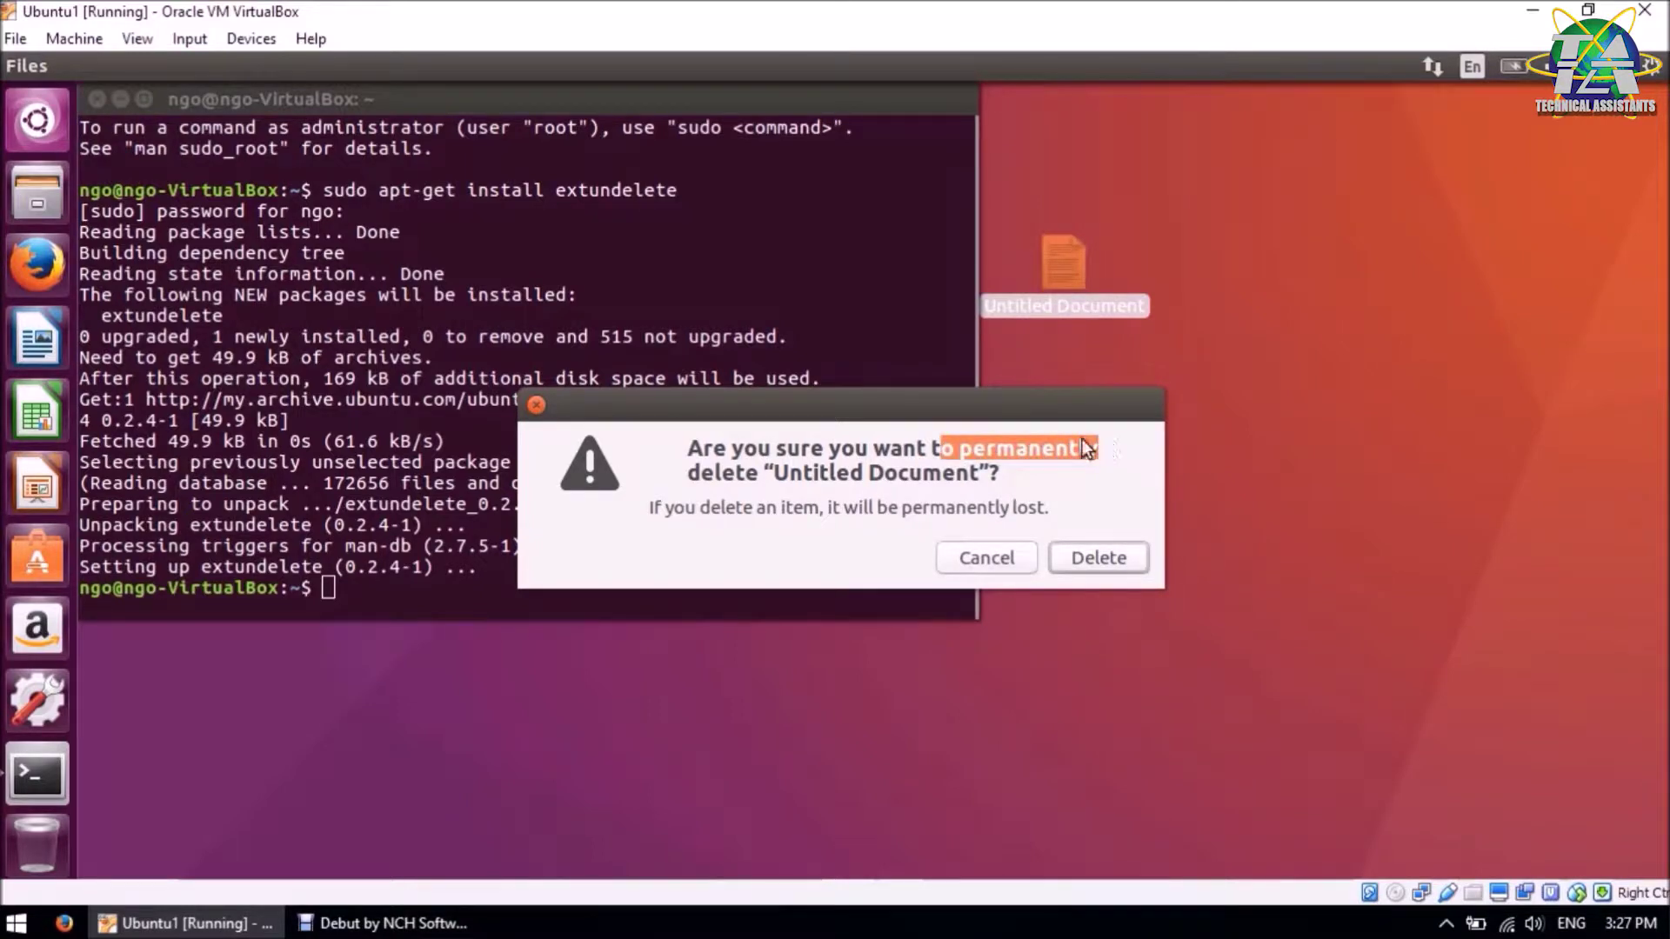
click(1043, 450)
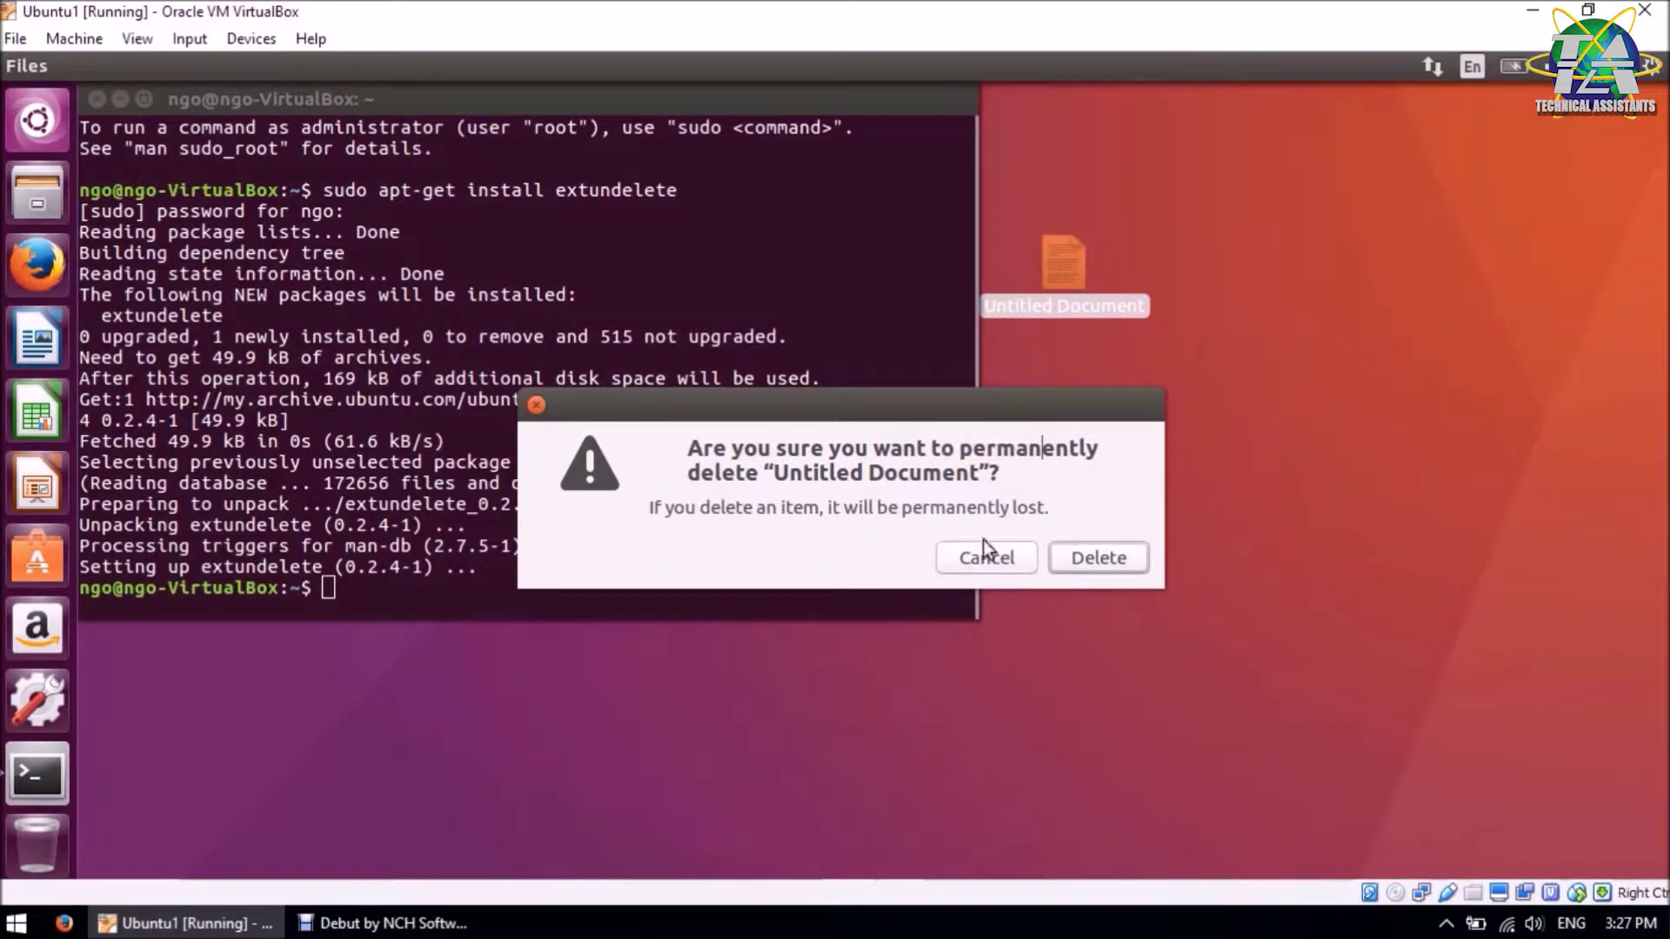
click(1089, 562)
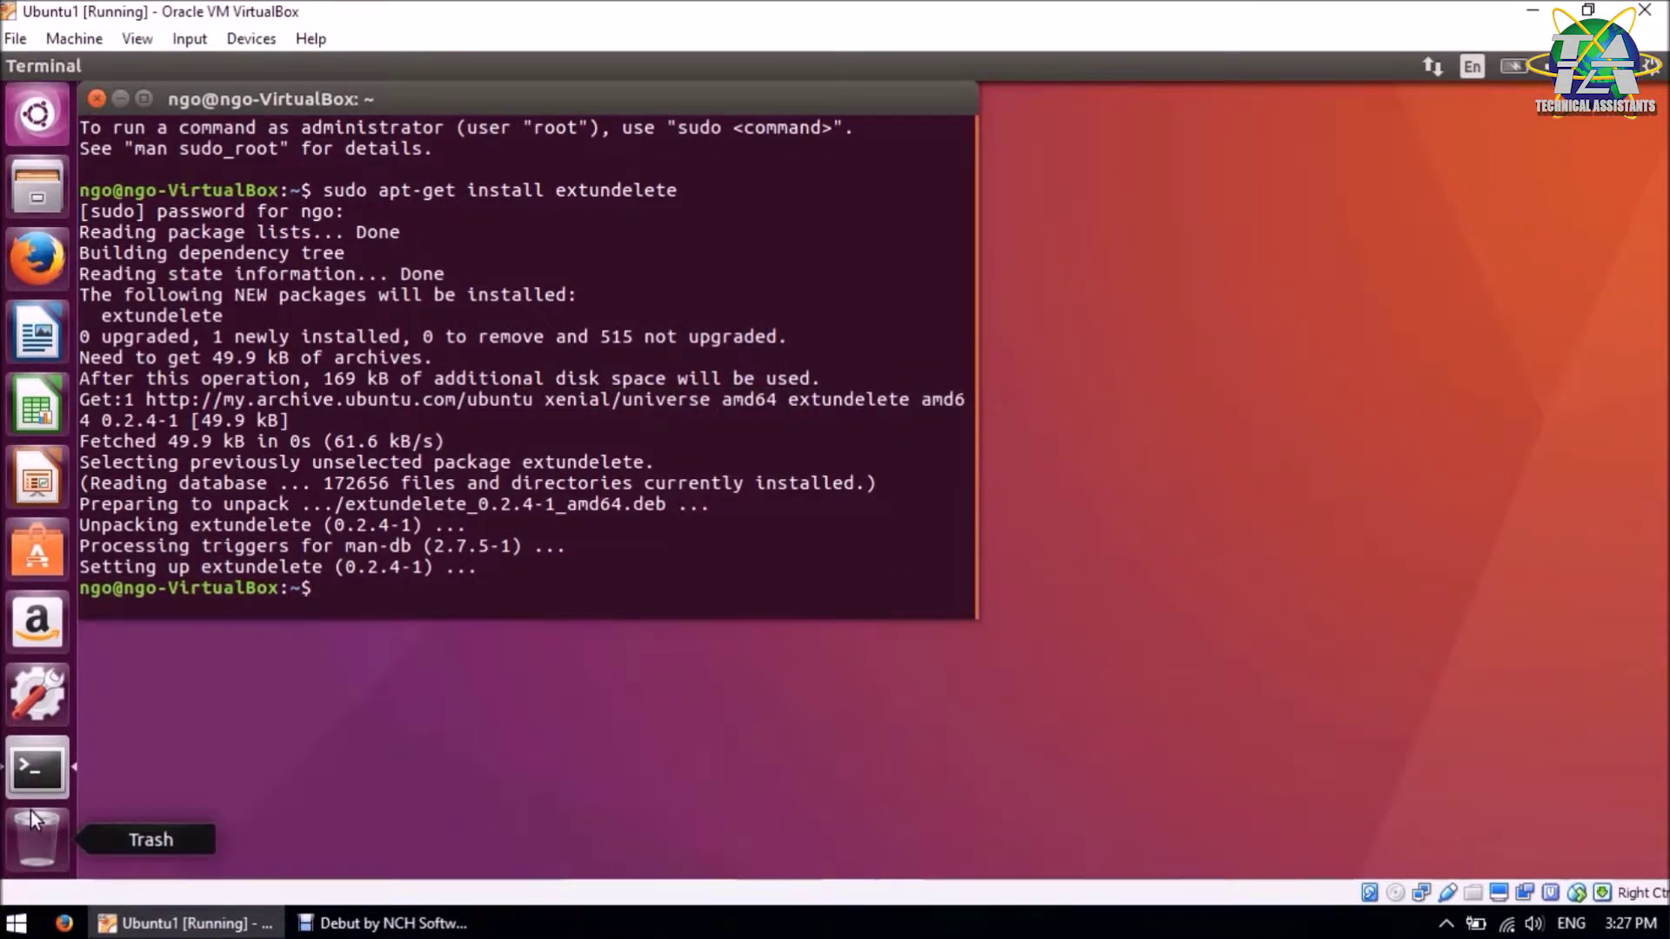
click(54, 838)
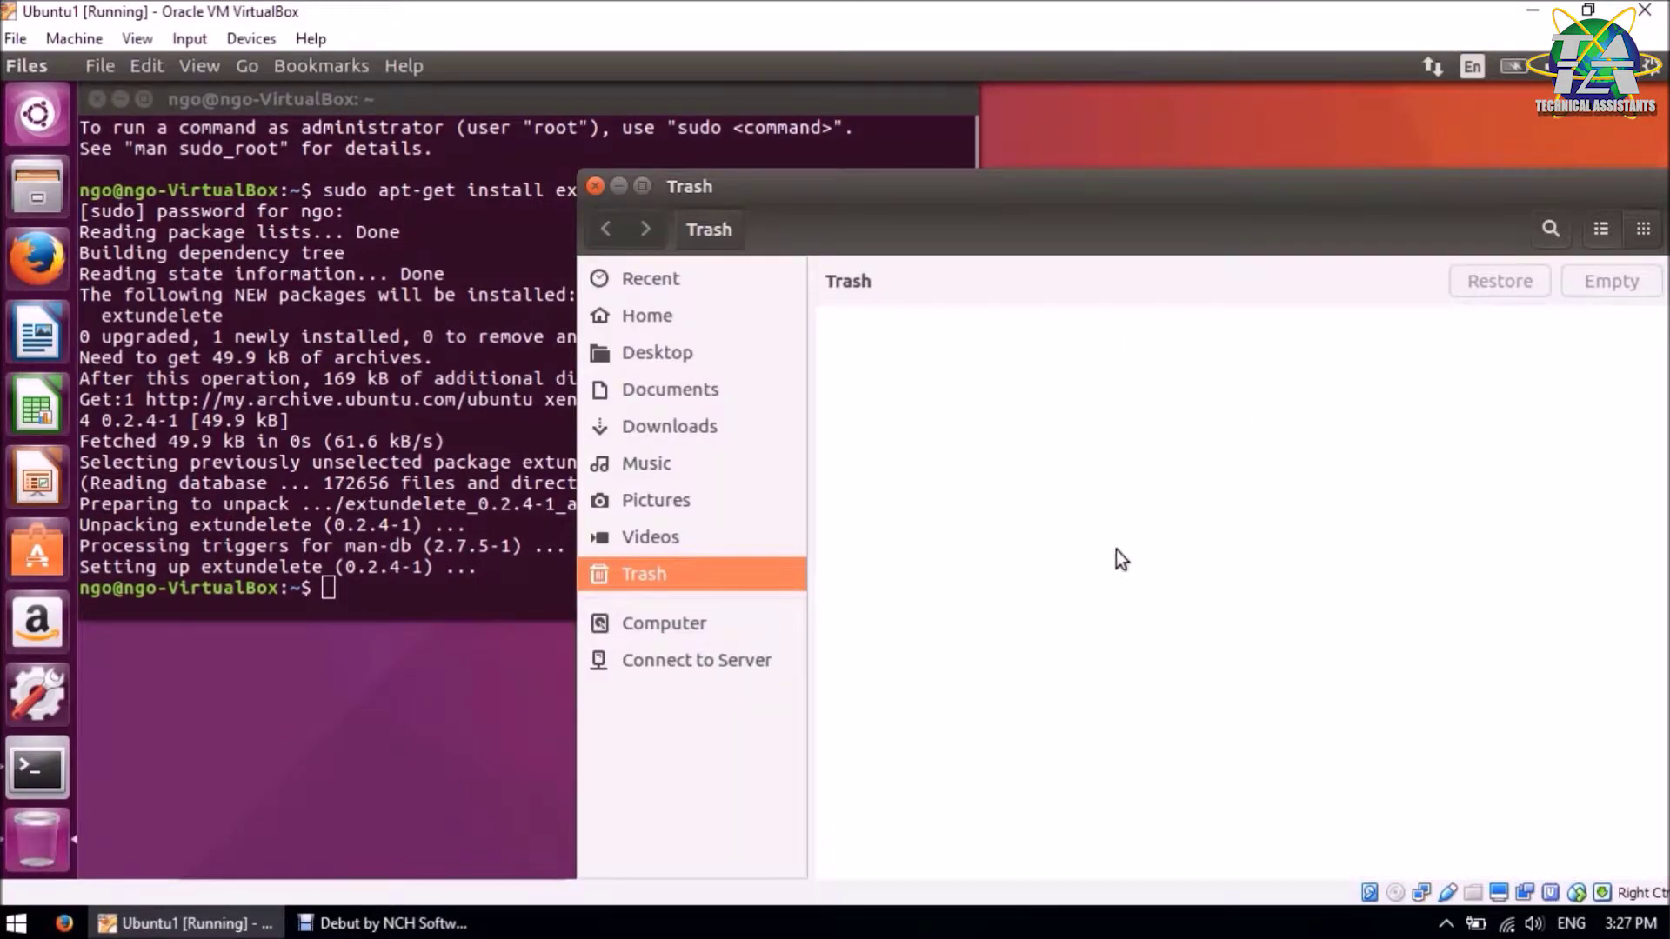
click(596, 186)
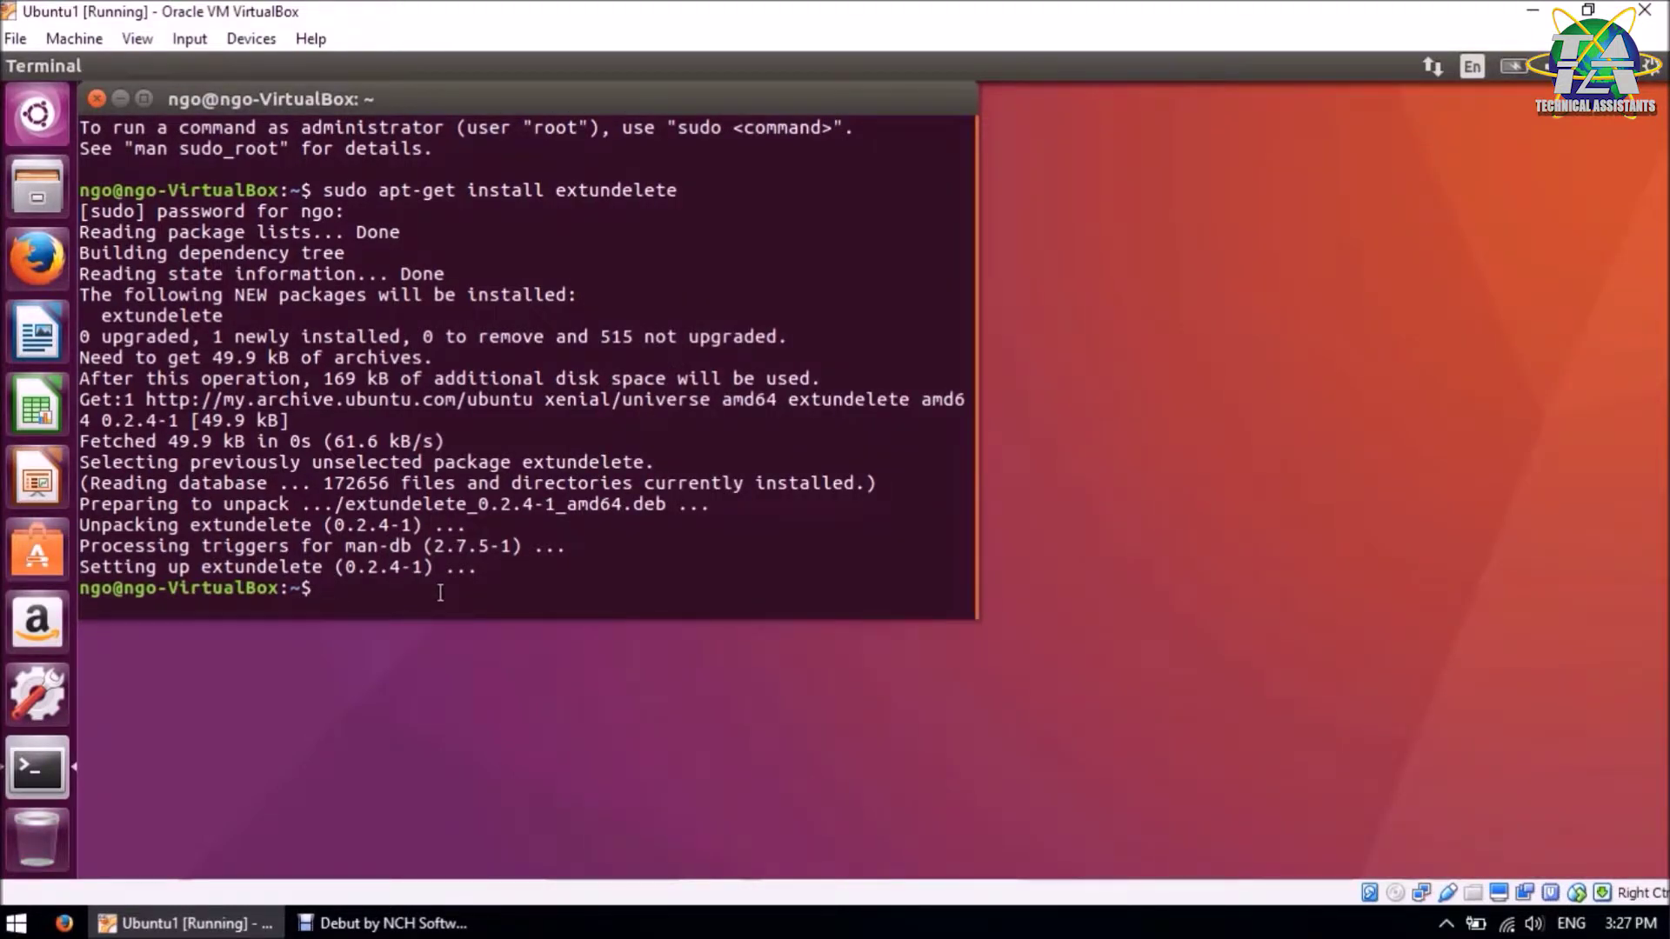
- Clear the terminal and run extundelete alone to display its usage help
text(ext)
key(BackSpace)
key(BackSpace)
key(BackSpace)
text(clear)
key(Return)
text(ex)
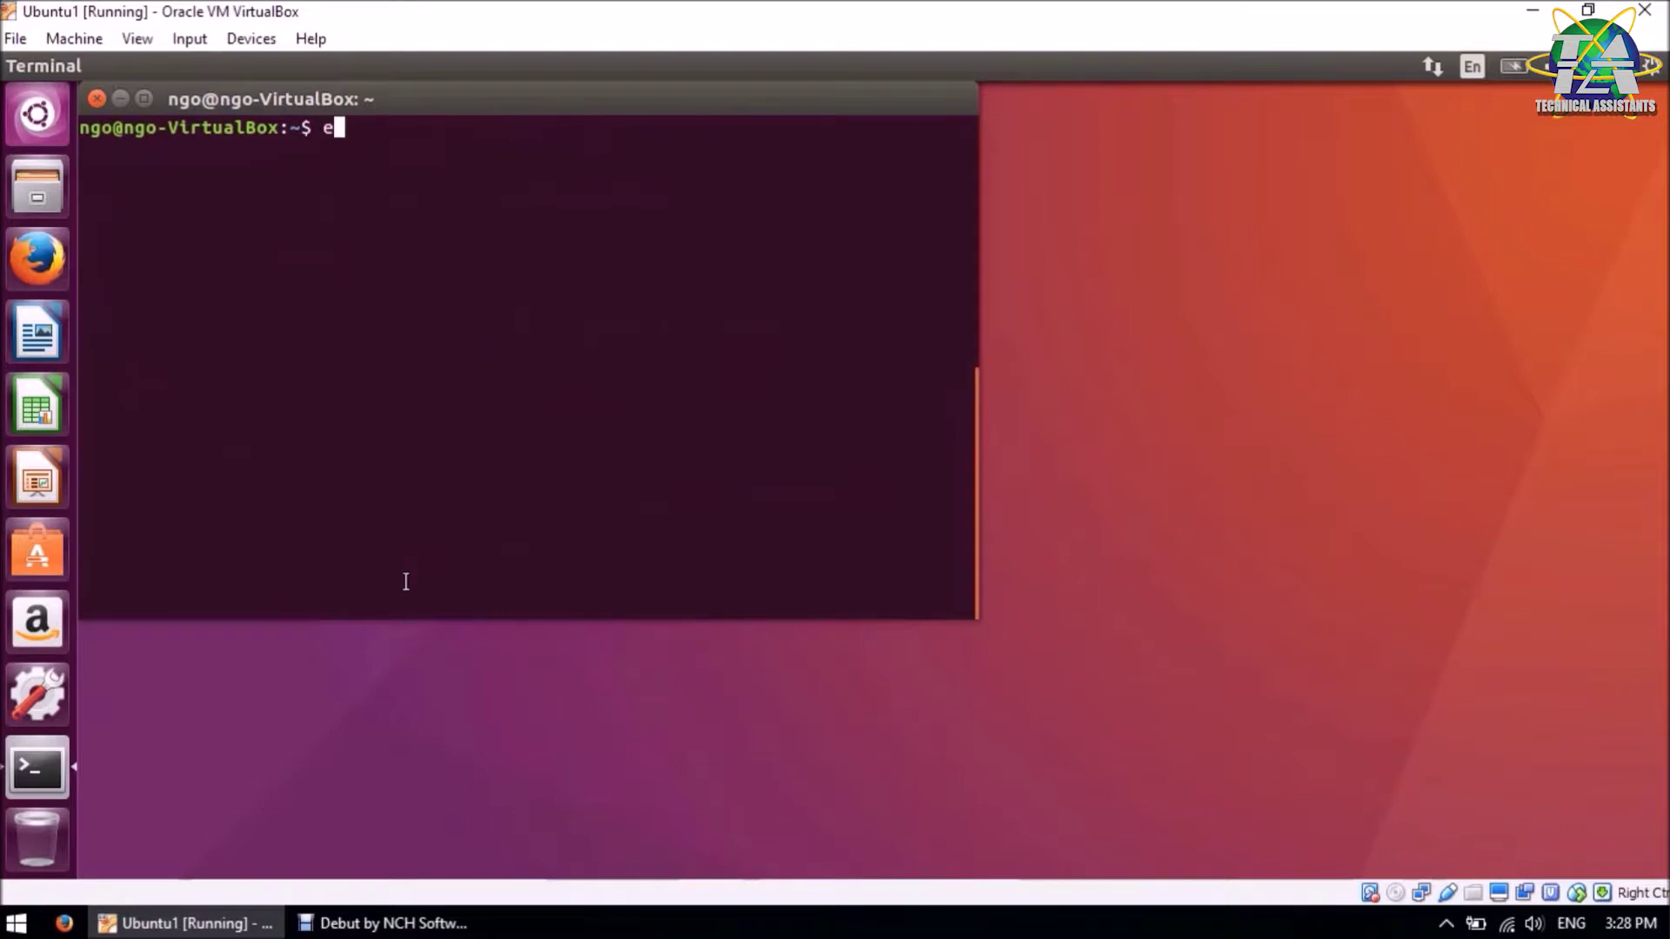
text(tundelete)
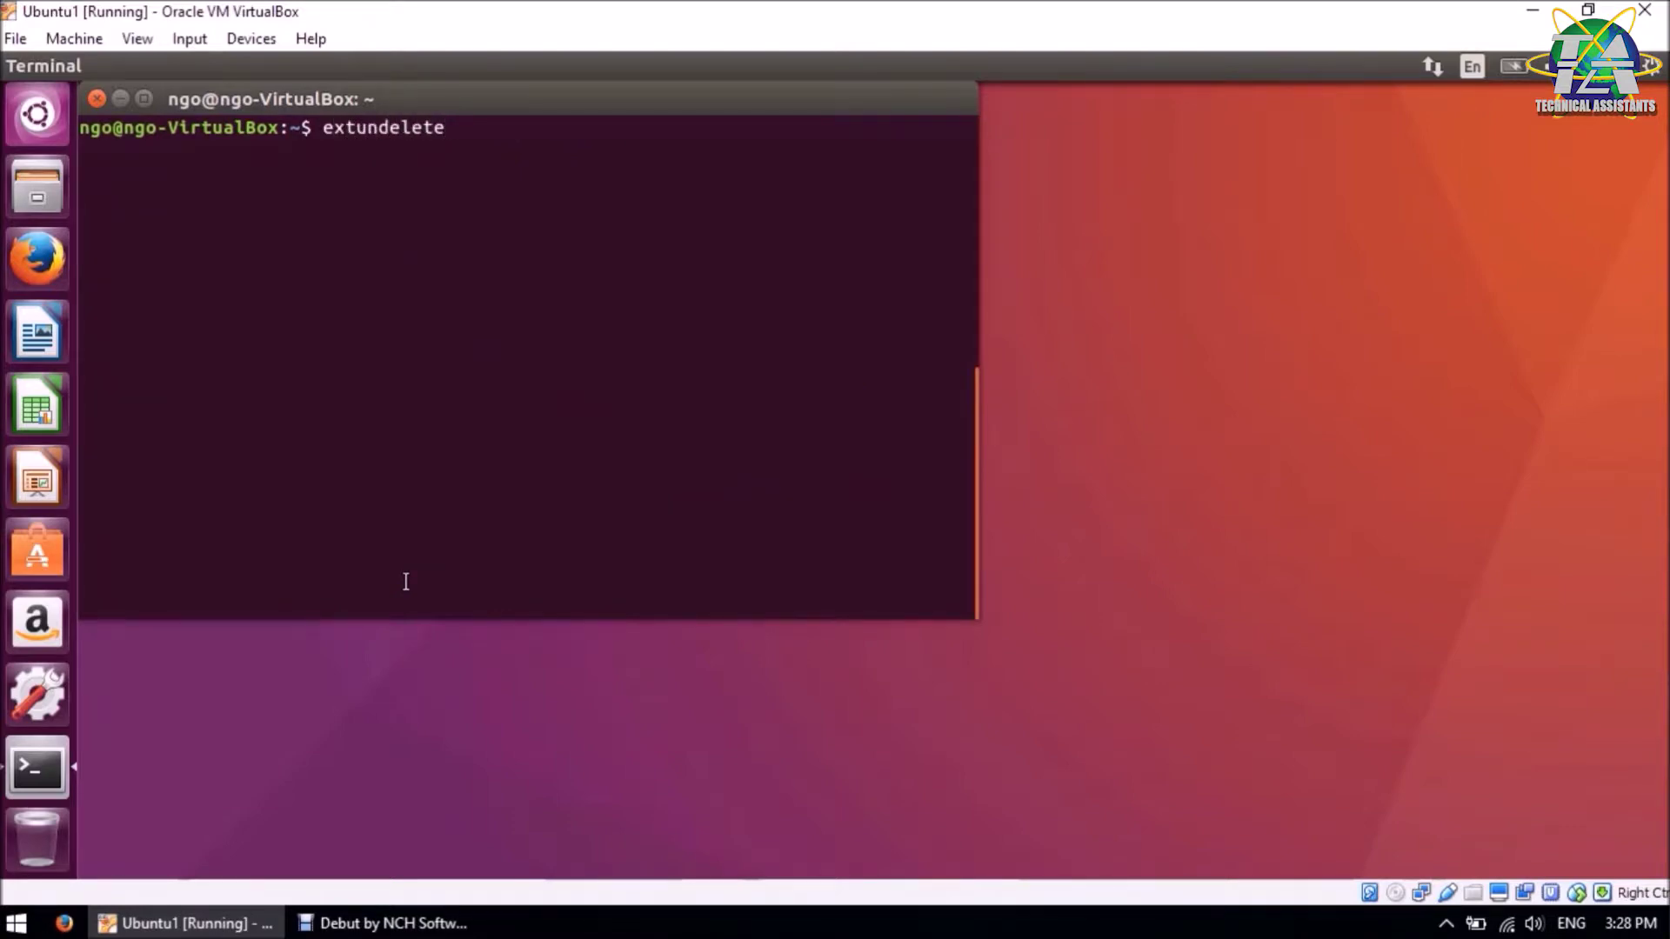
key(Return)
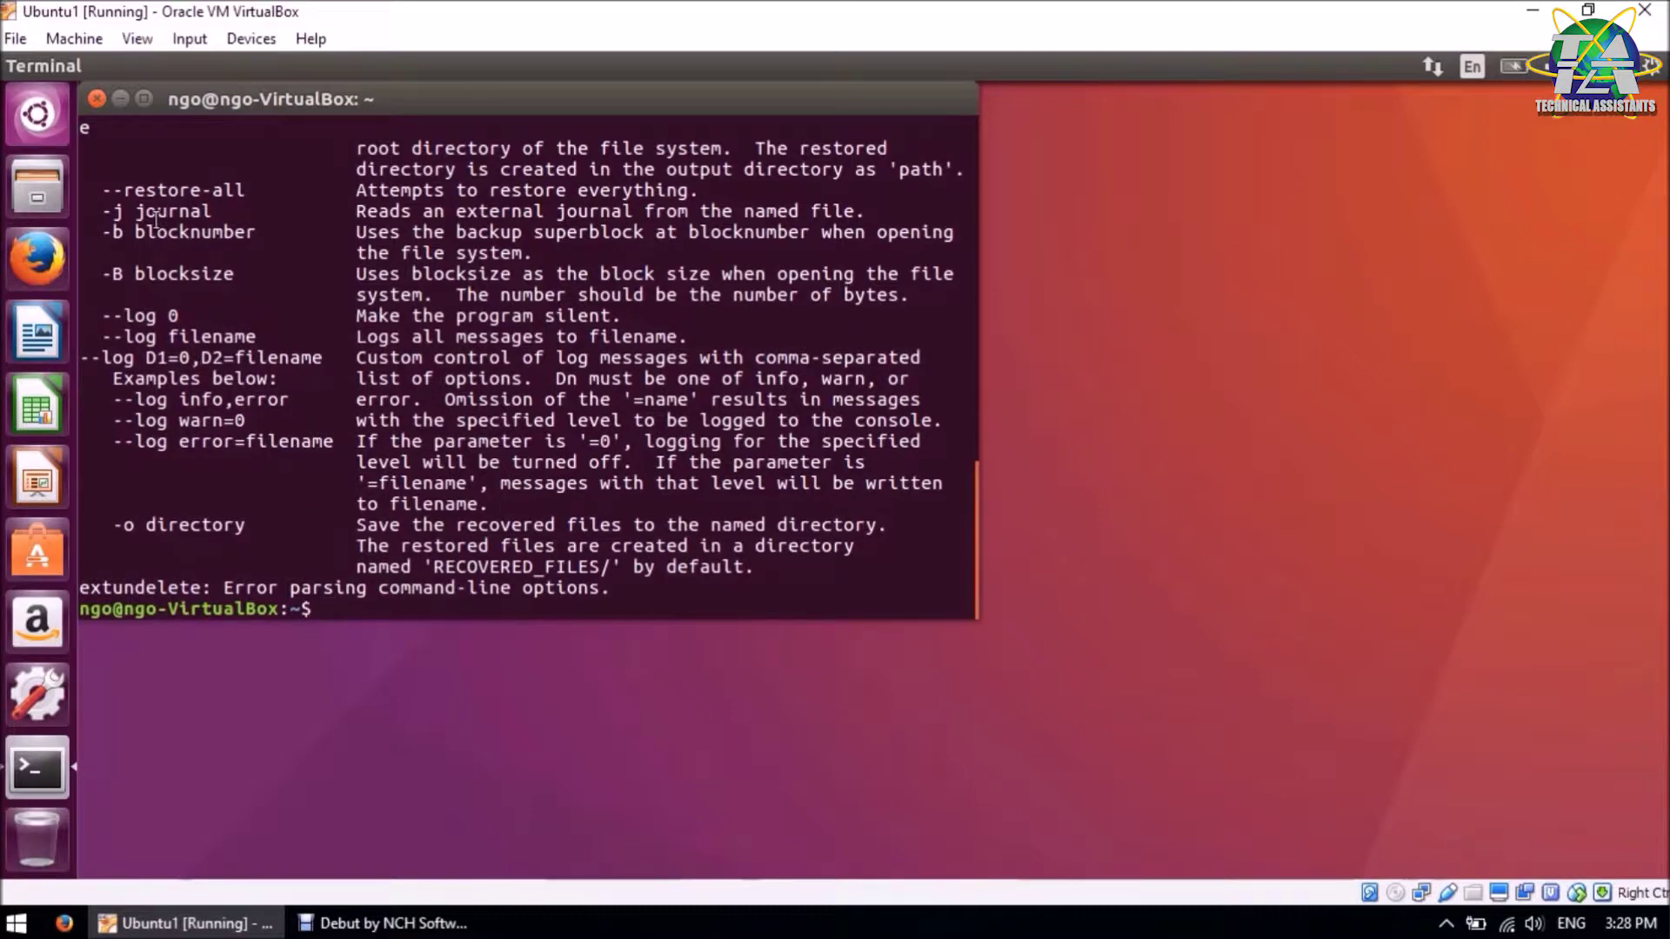
- Maximize the terminal and review the Usage line and --restore-directory option
click(143, 99)
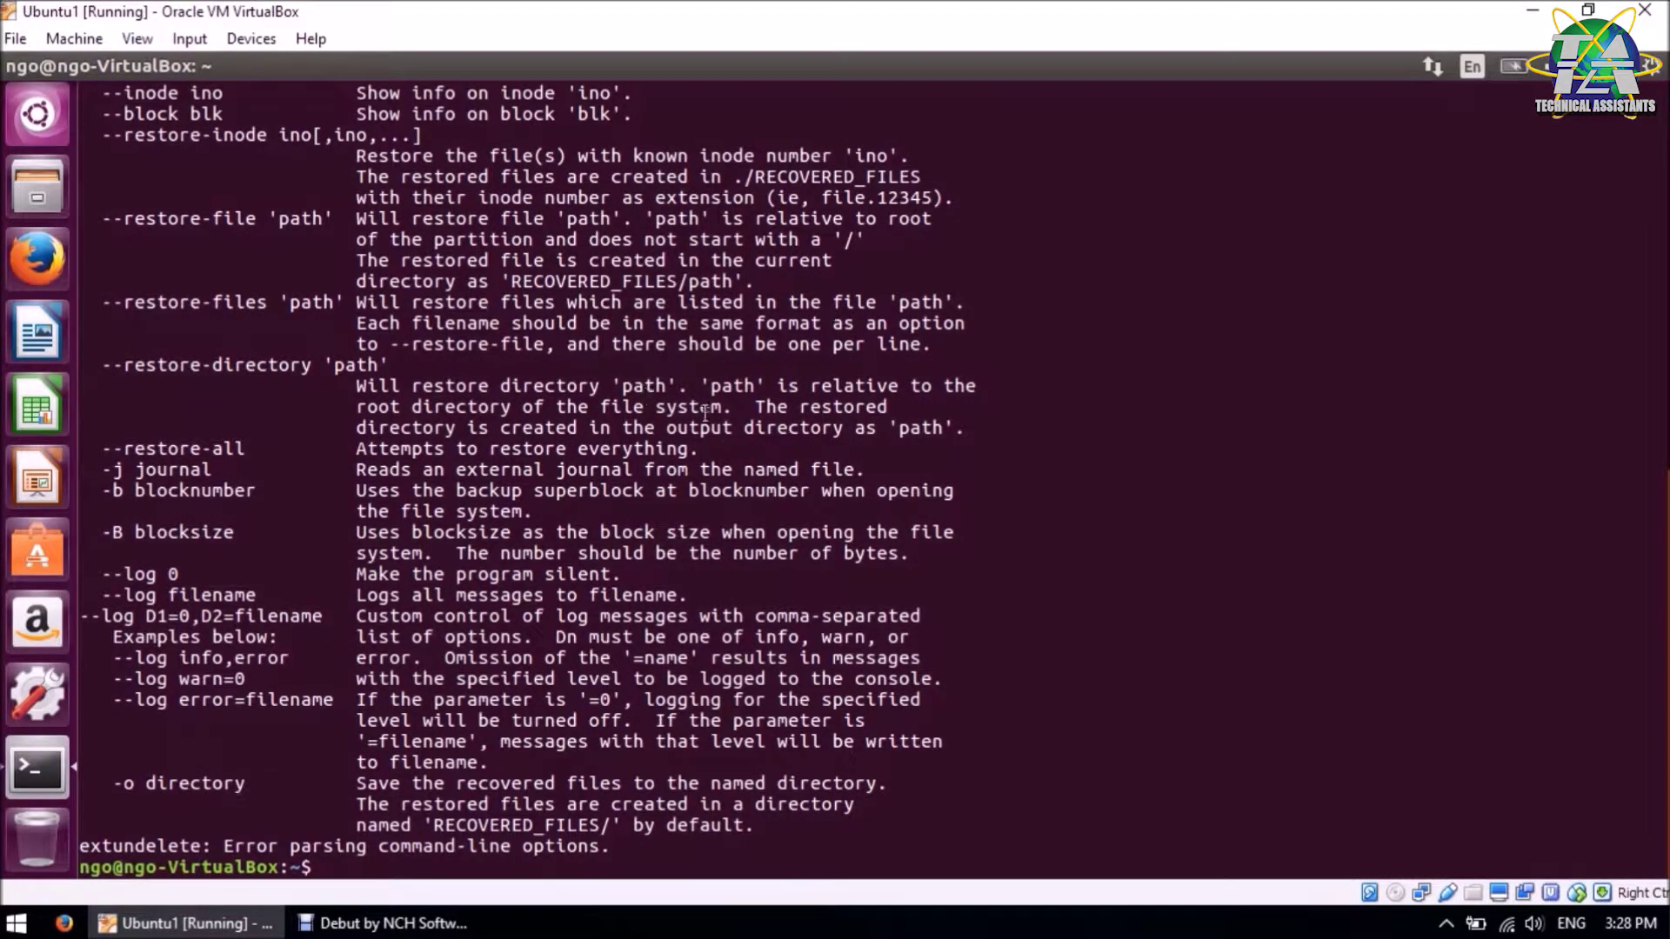
scroll(1661, 395, up, 6)
scroll(1660, 405, down, 1)
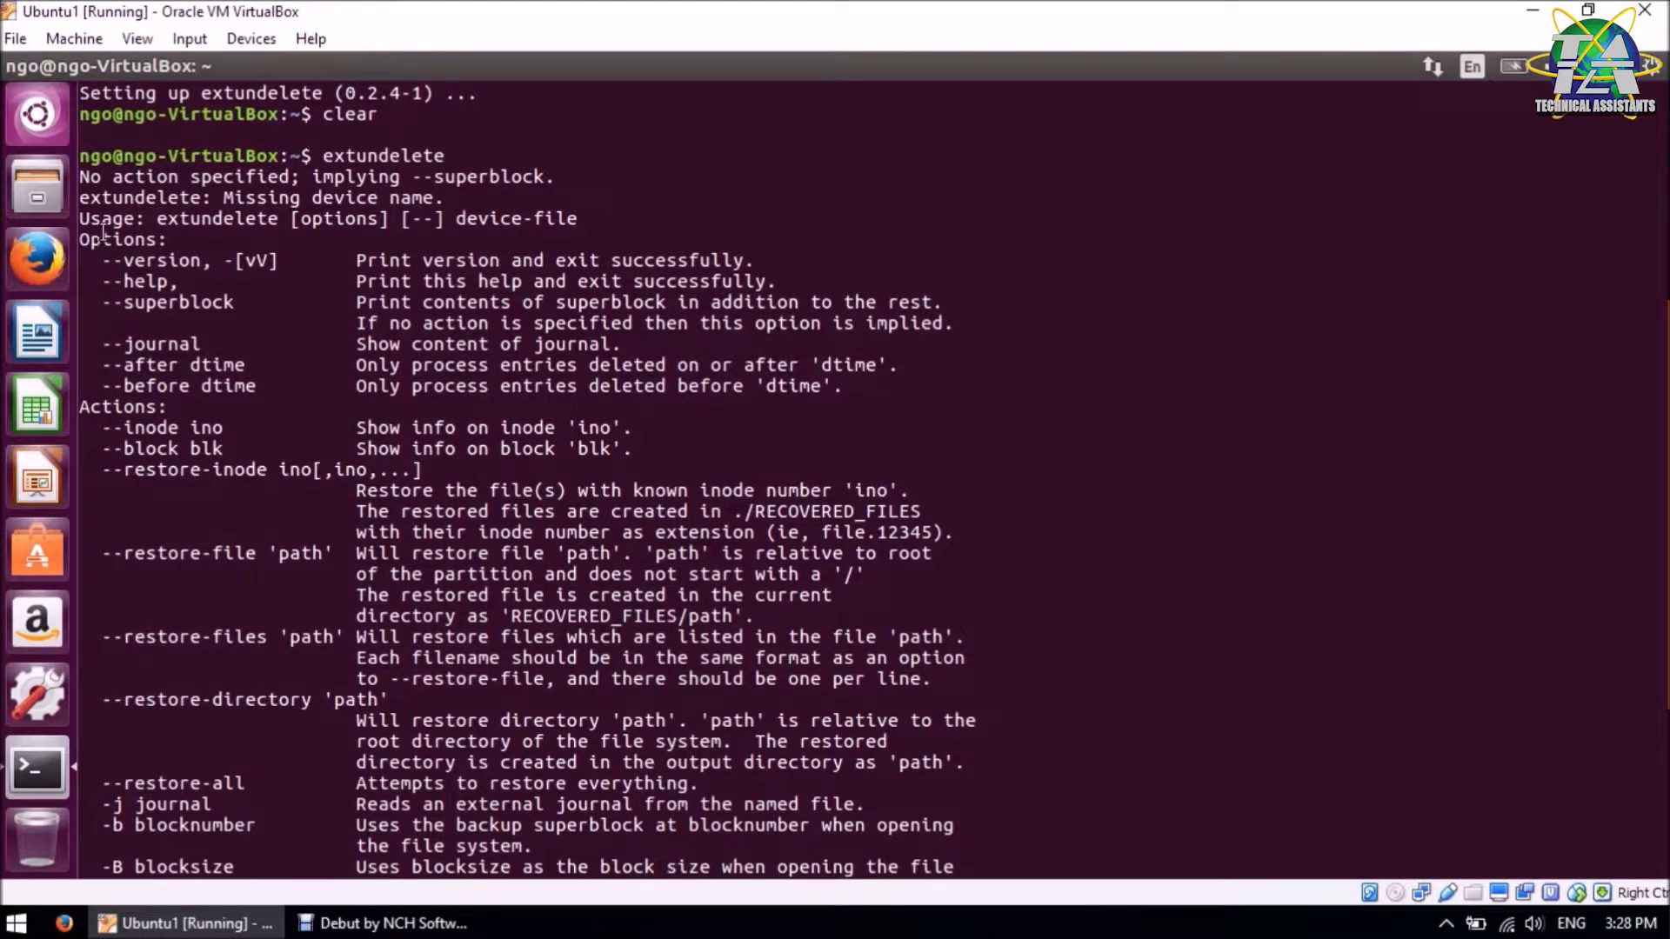
drag(161, 218, 563, 227)
click(158, 449)
drag(114, 702, 347, 704)
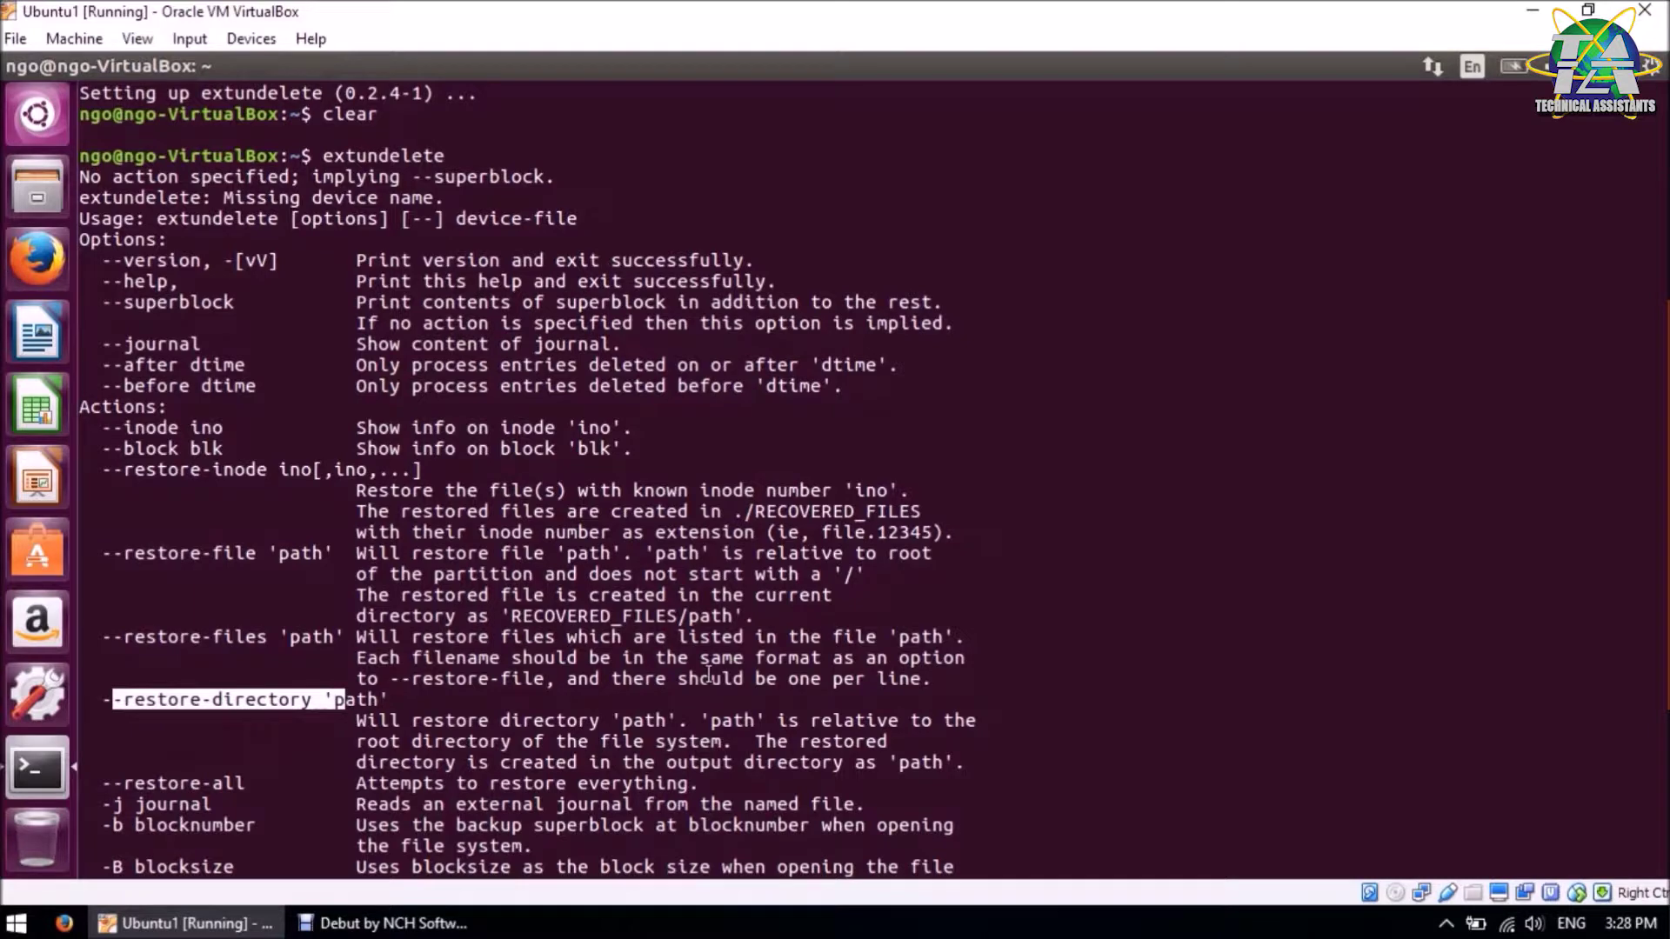
click(1476, 327)
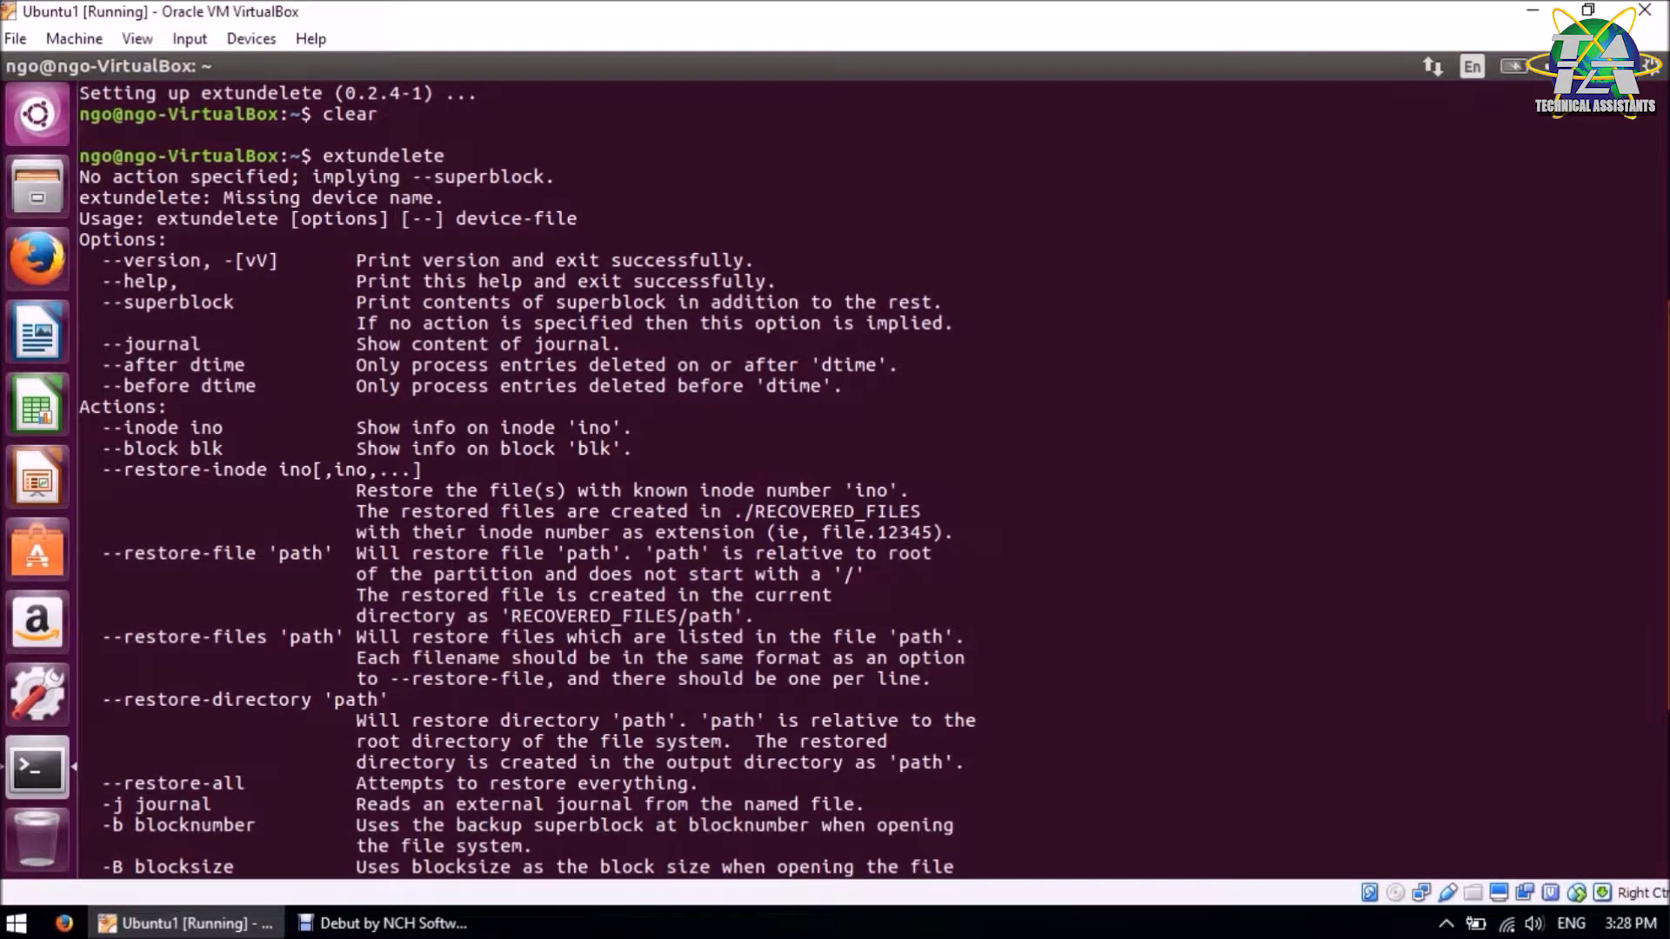
- Clear the screen again and enter sudo extundelete /dev/sda1 at the prompt
text(c)
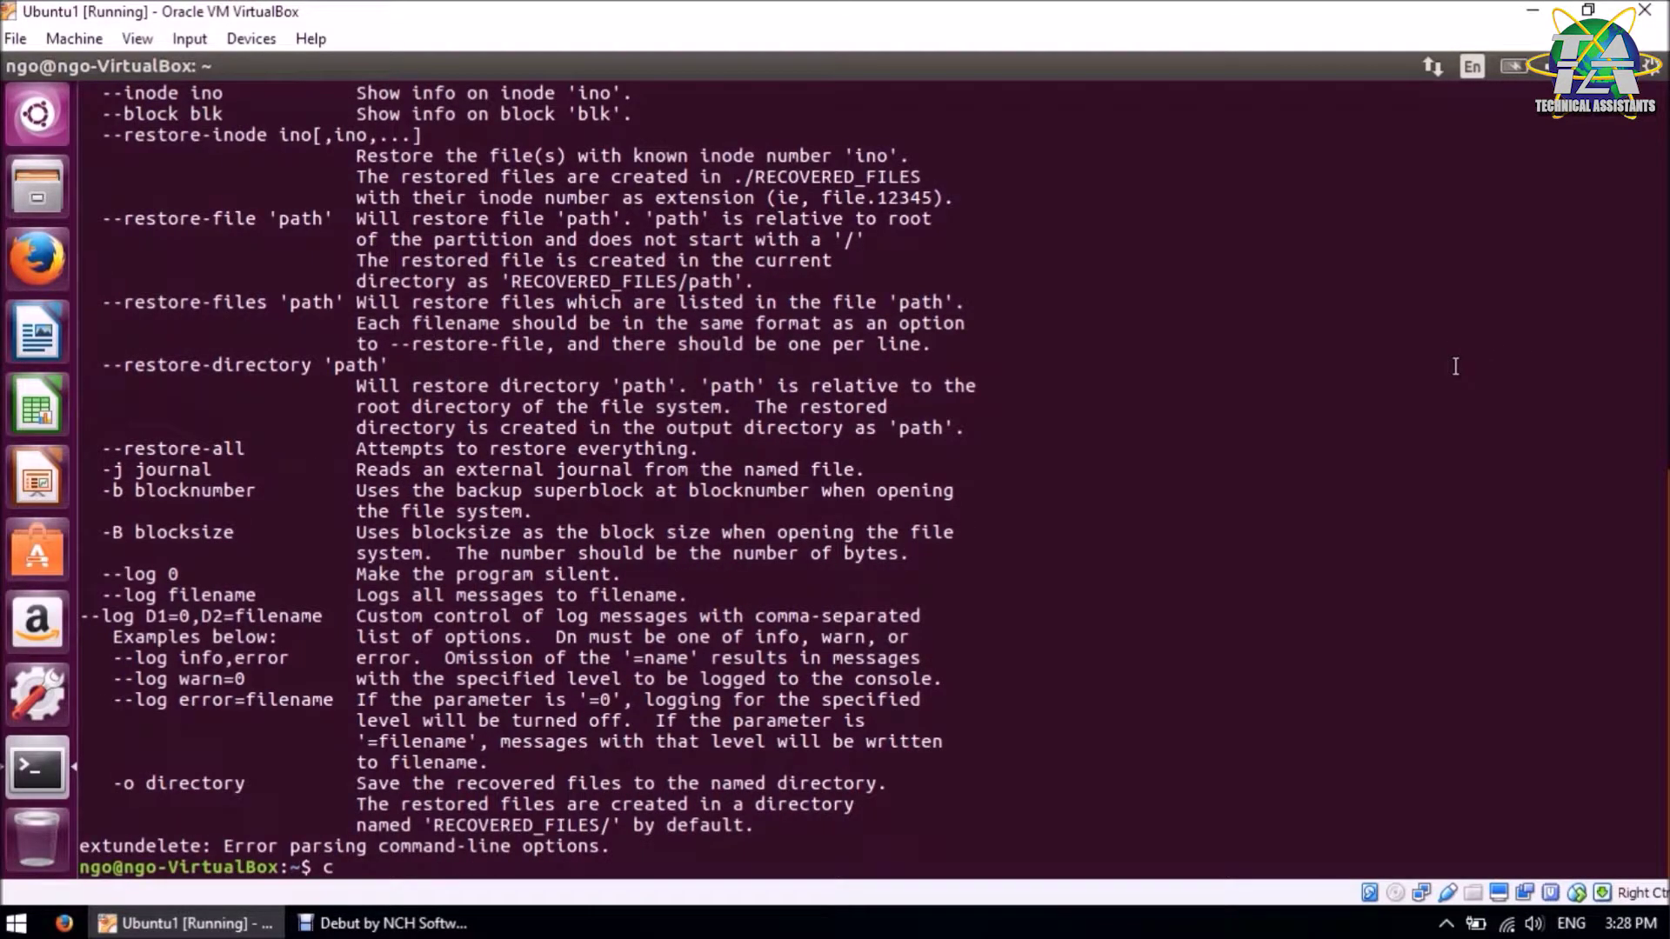
text(lear)
key(Return)
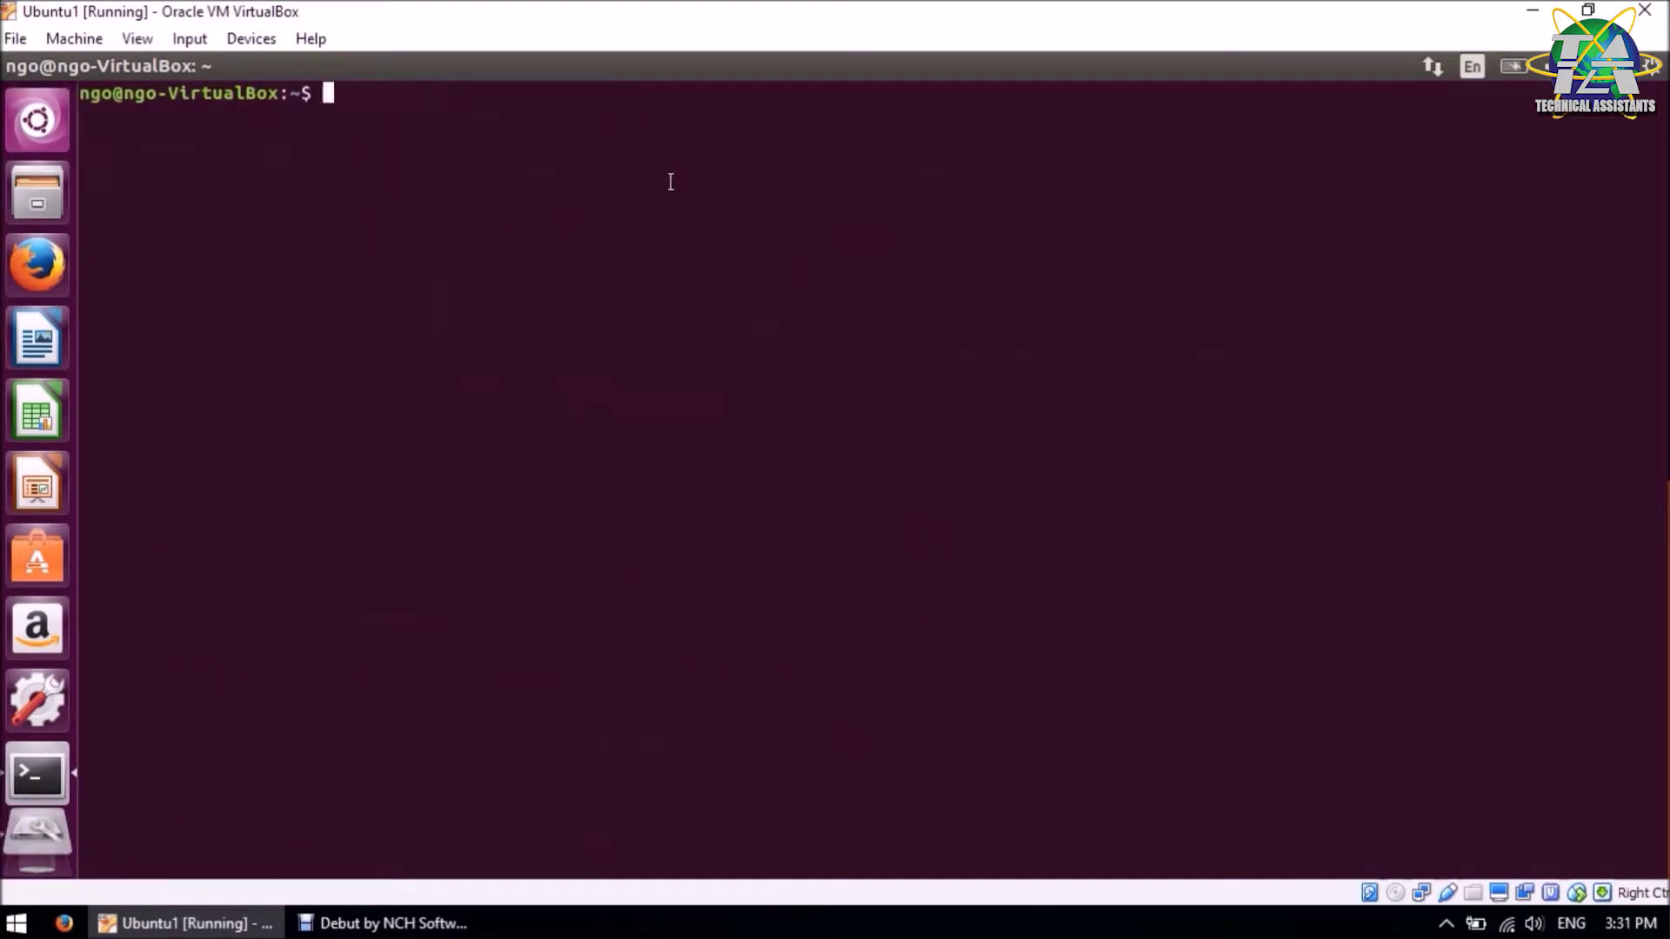
text(ext)
key(BackSpace)
key(BackSpace)
key(BackSpace)
text(sudo extundelete)
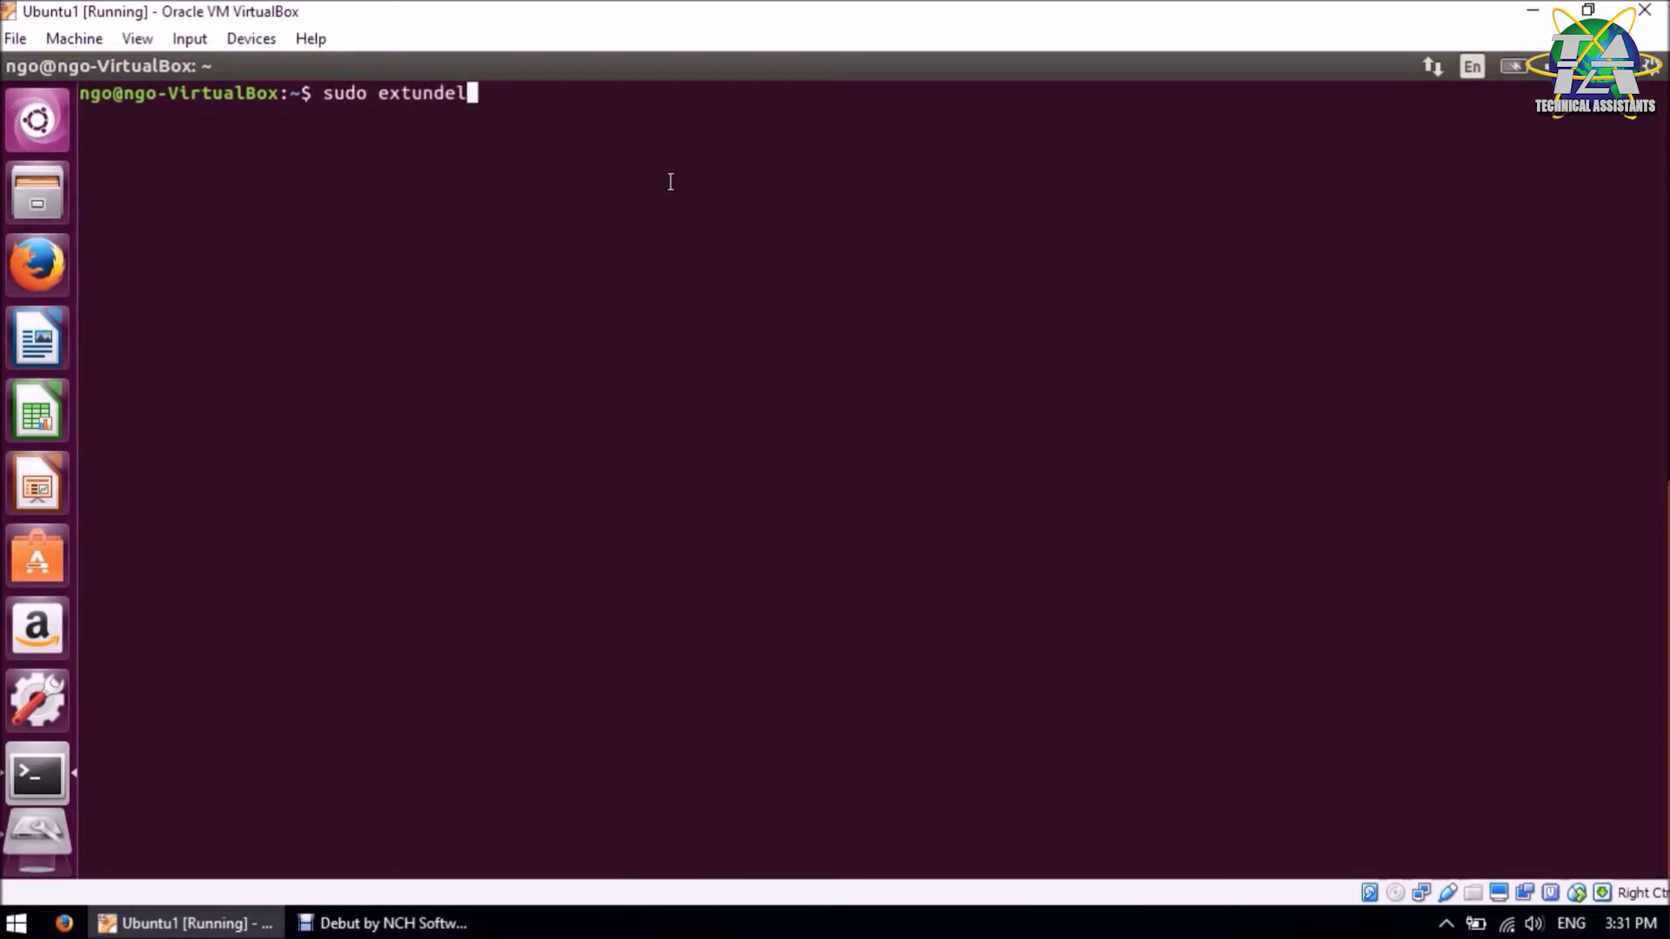
text( /dev/sda1)
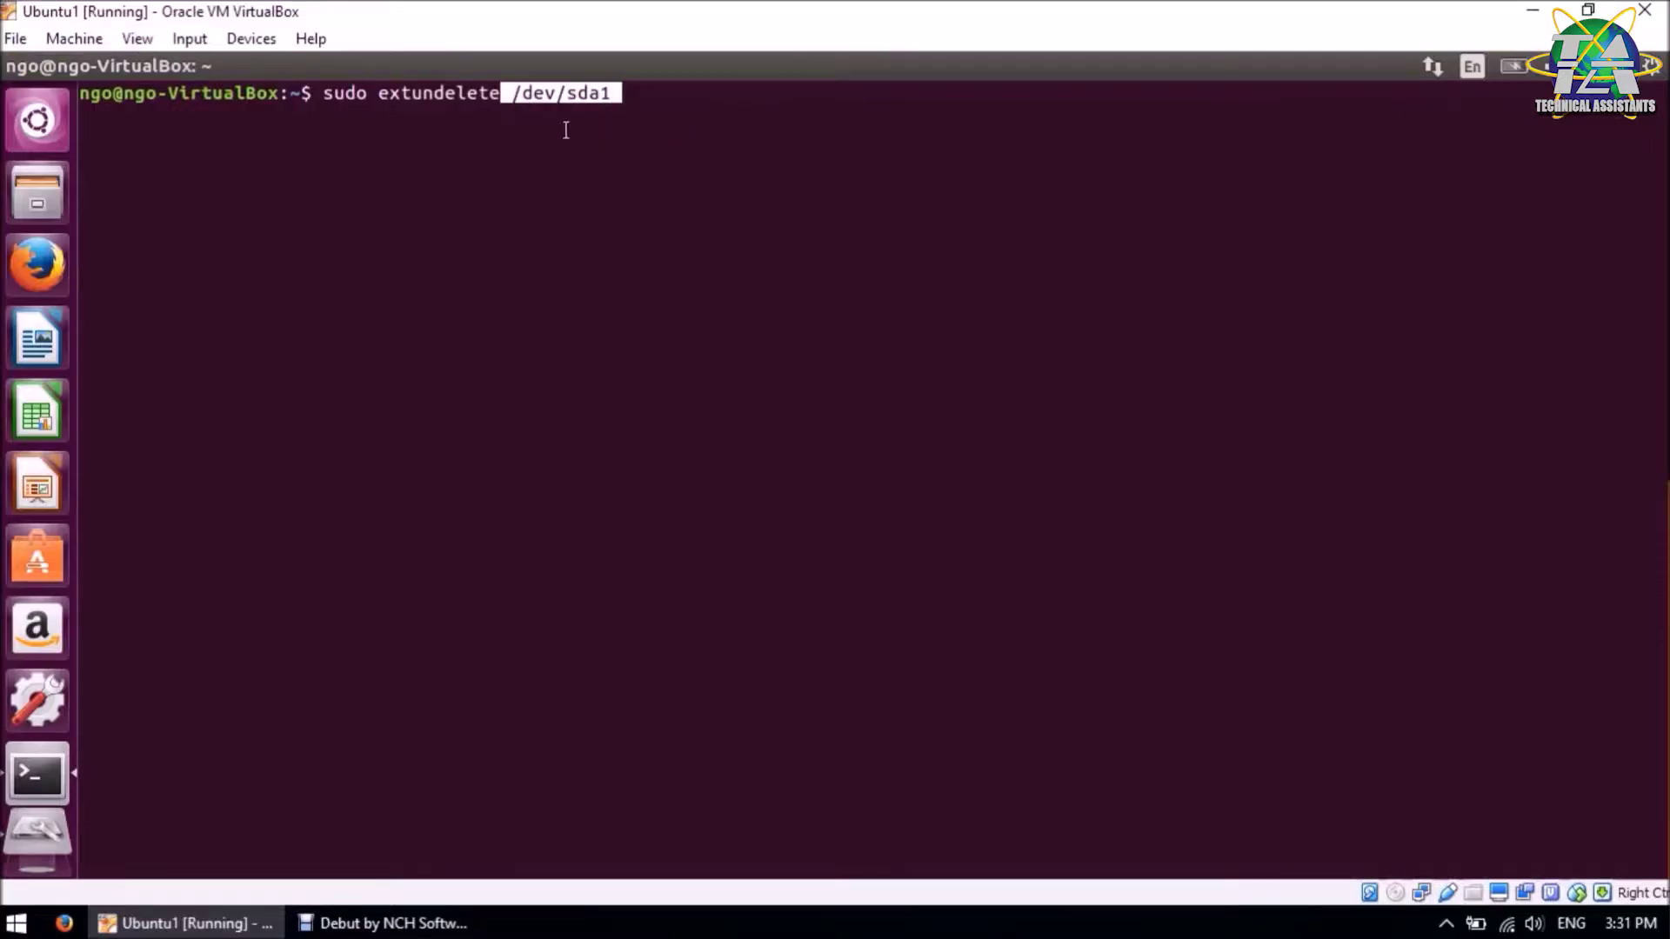
click(646, 136)
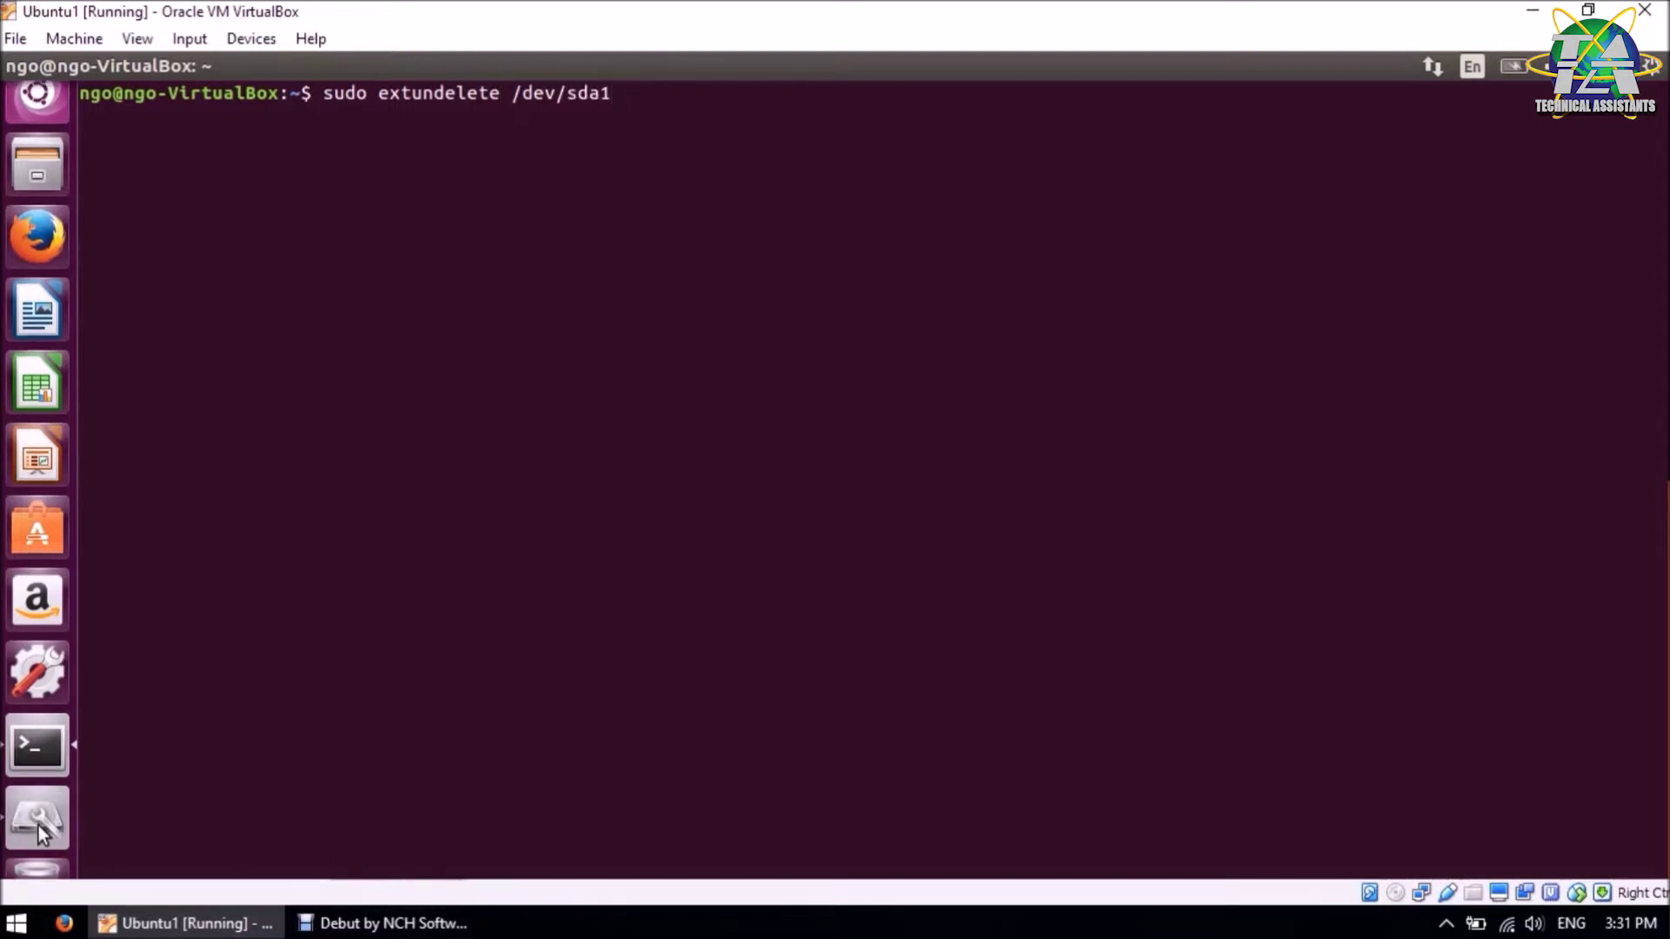
- Launch Disks, confirm the 42 GB Ext4 root partition is /dev/sda1, then close Disks
click(37, 117)
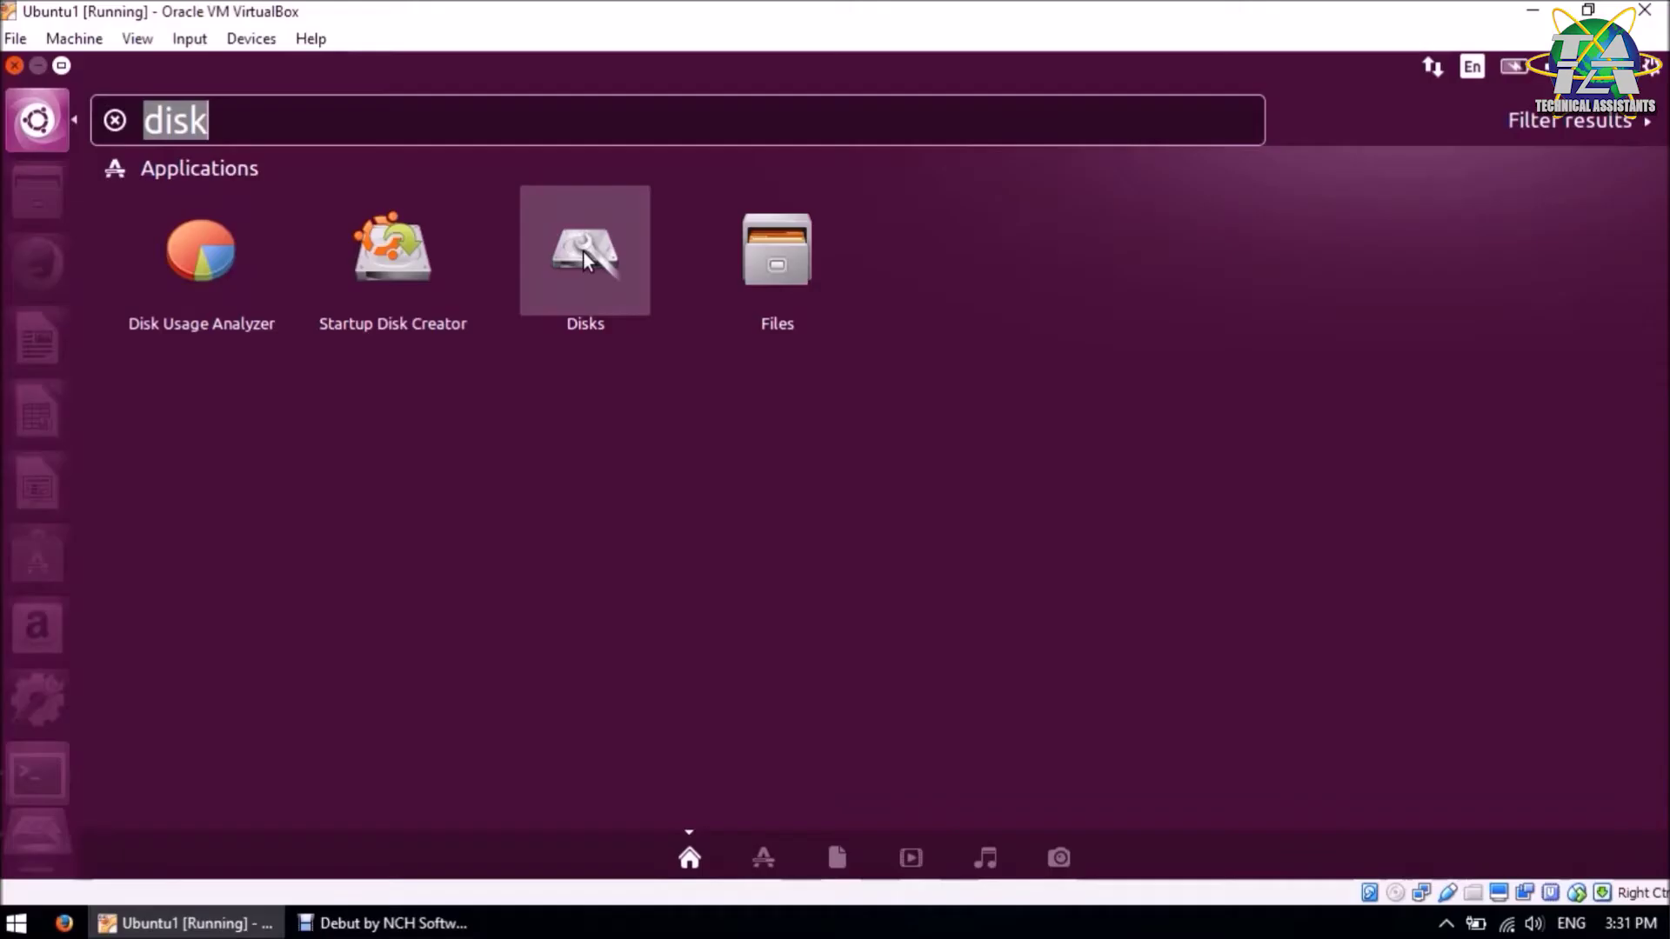
click(582, 261)
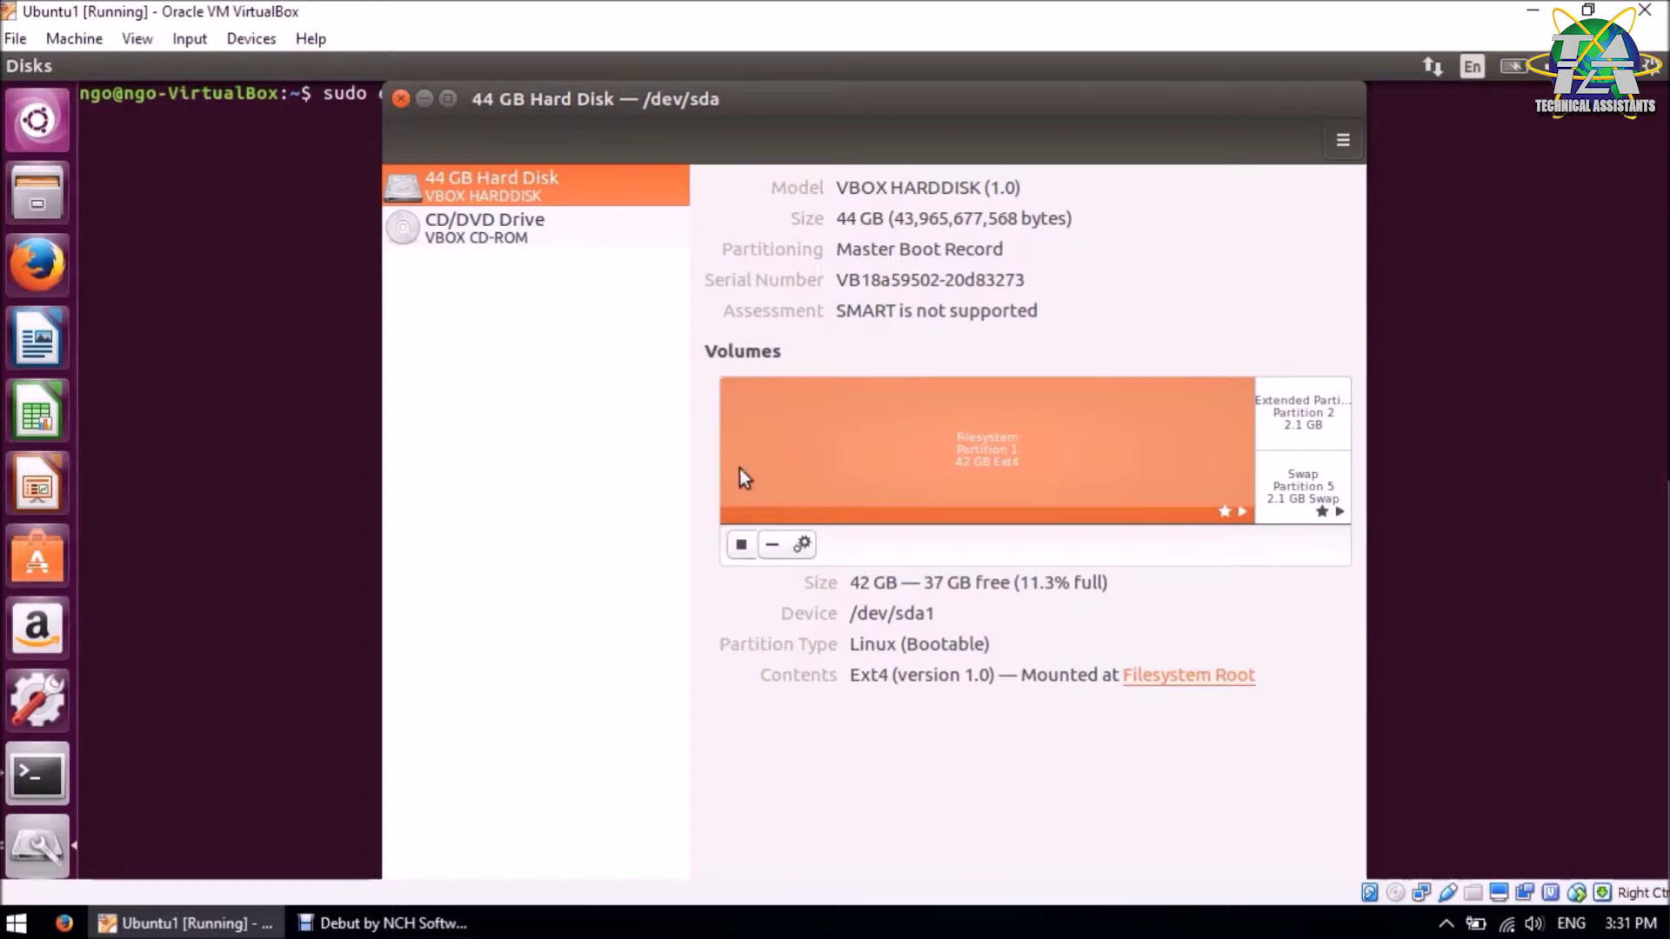
triple_click(922, 615)
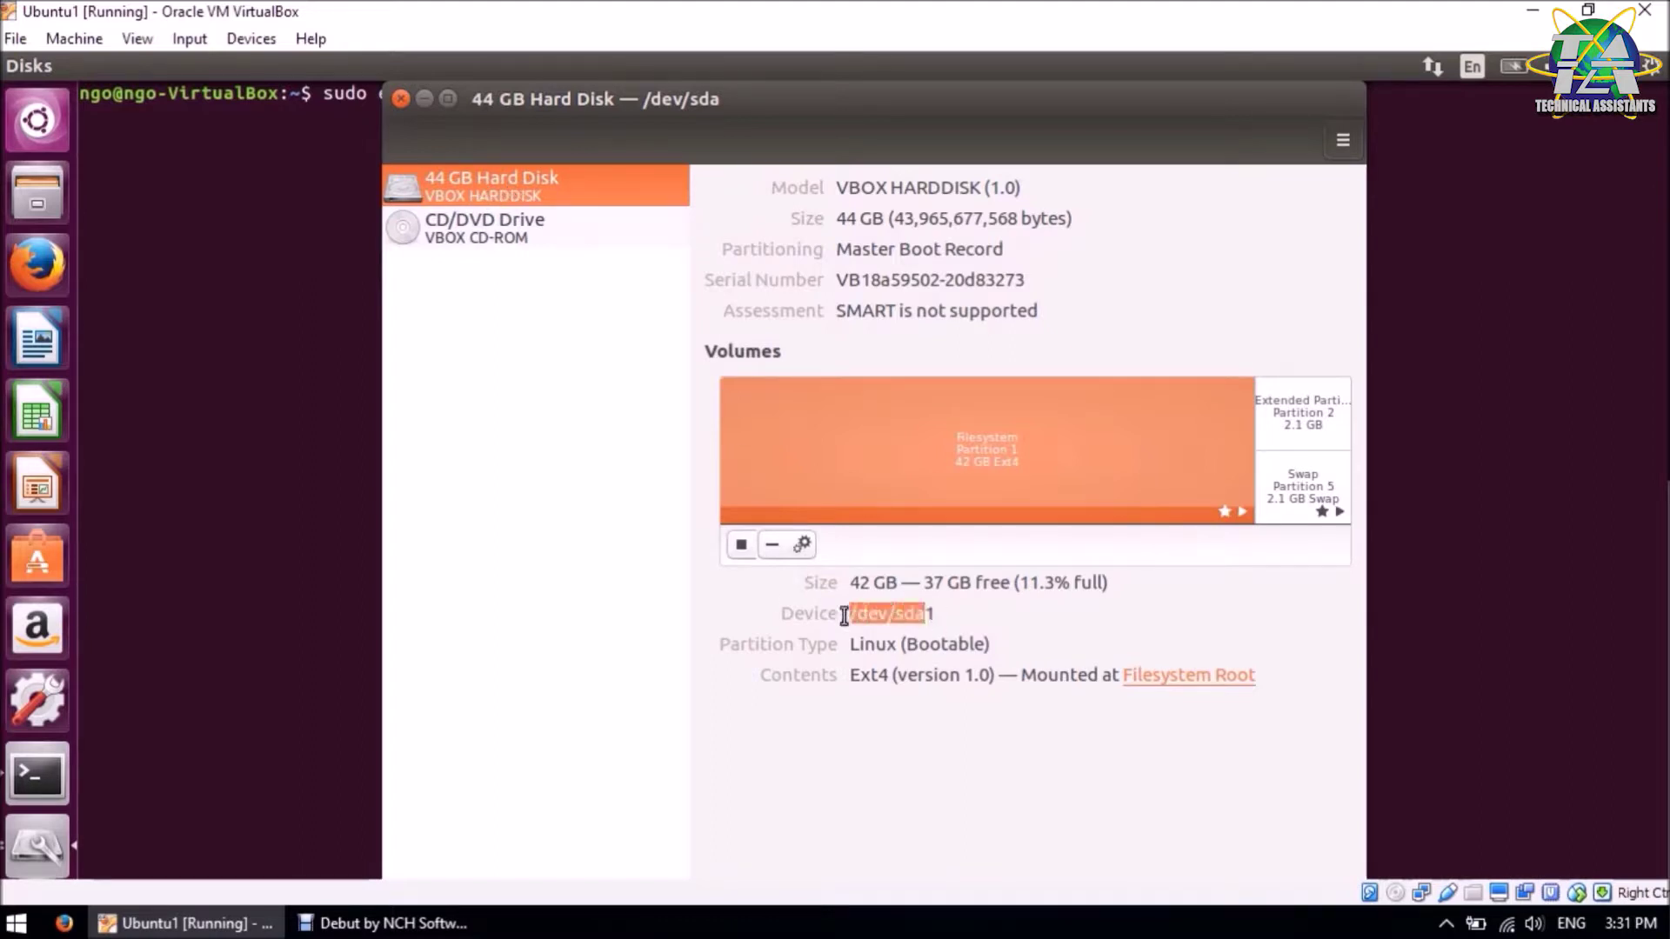
click(915, 614)
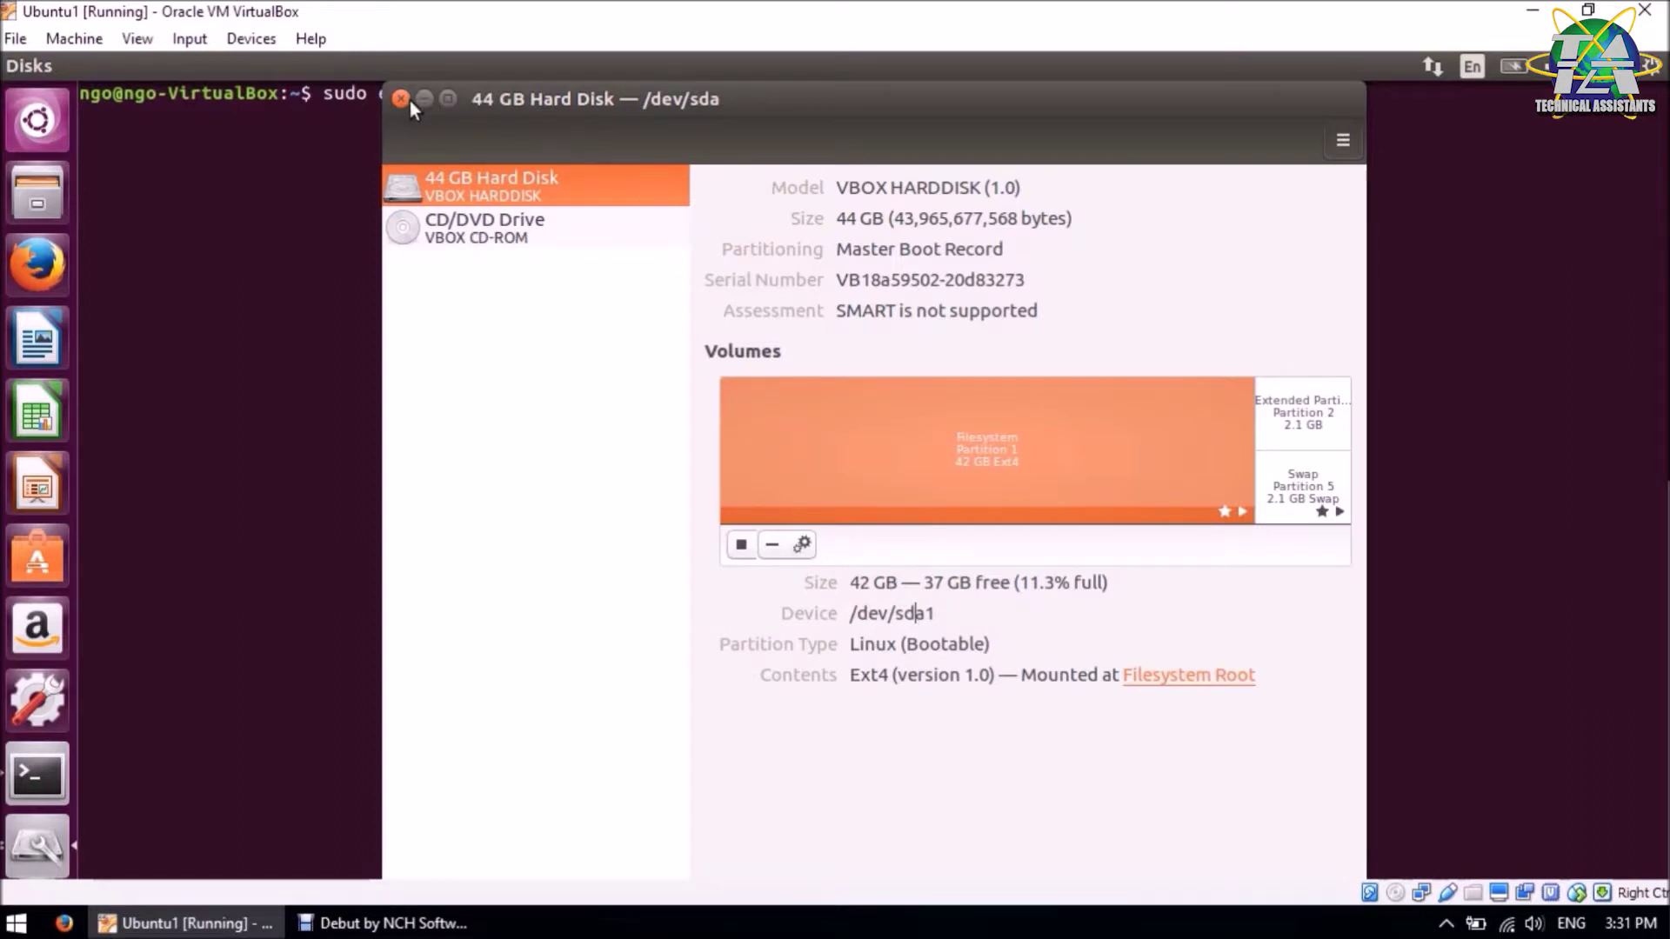
click(403, 99)
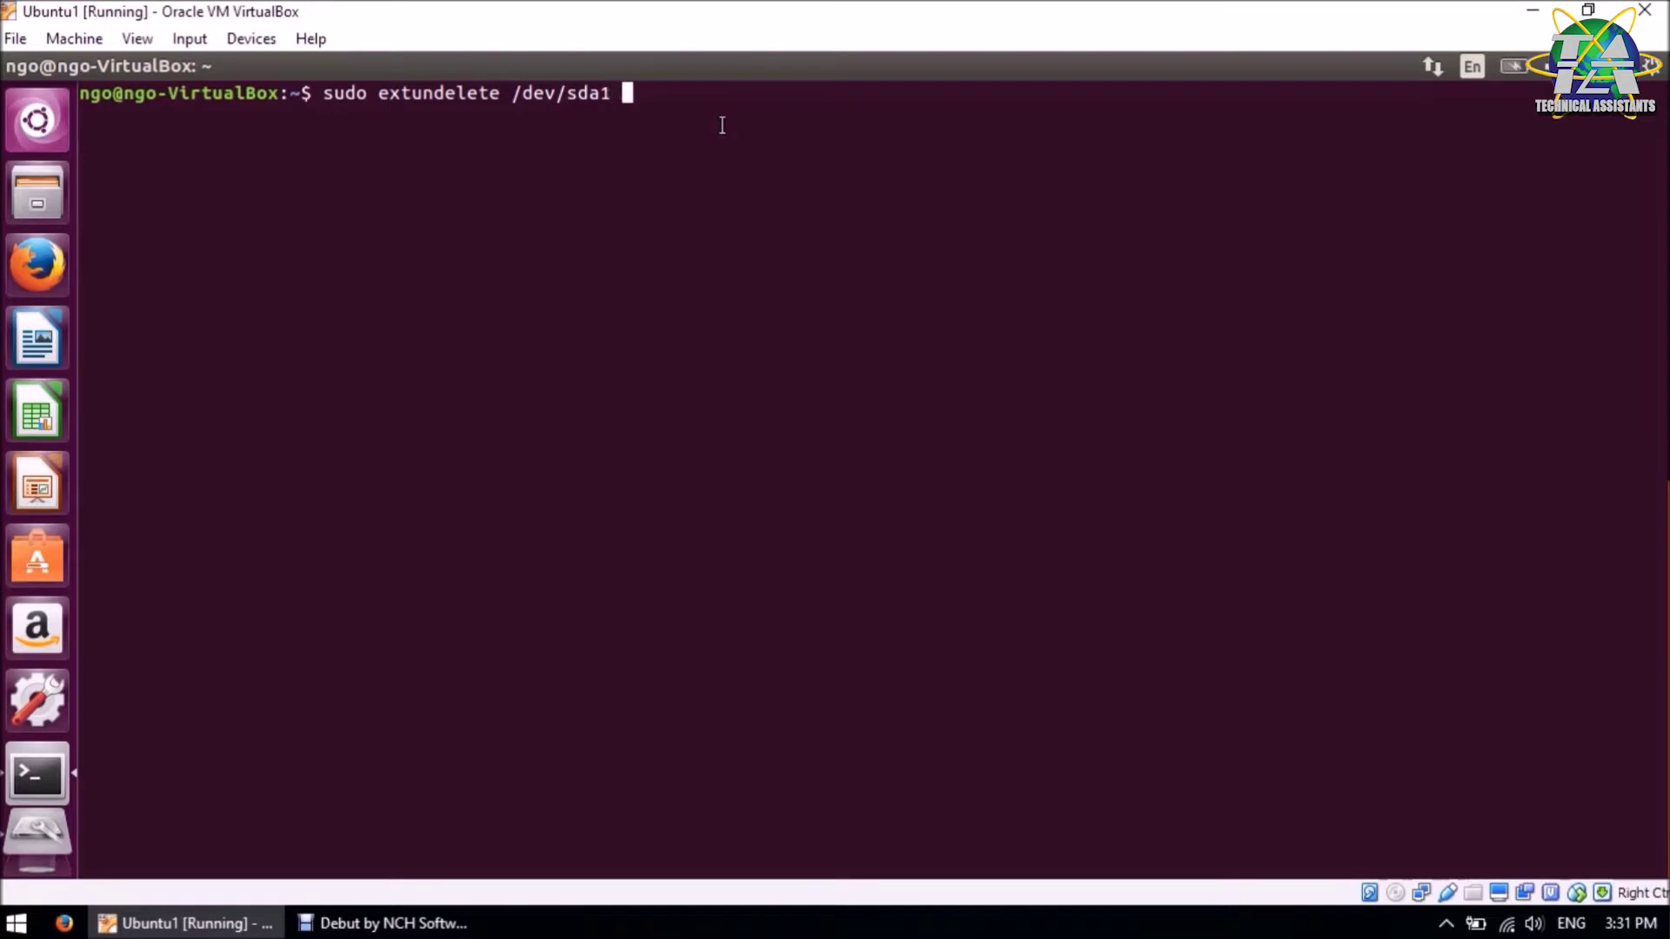
- Run extundelete on /dev/sda1 with --restore-directory /home/ngo/desktop, checking Desktop's path in Files Properties
text(--restore)
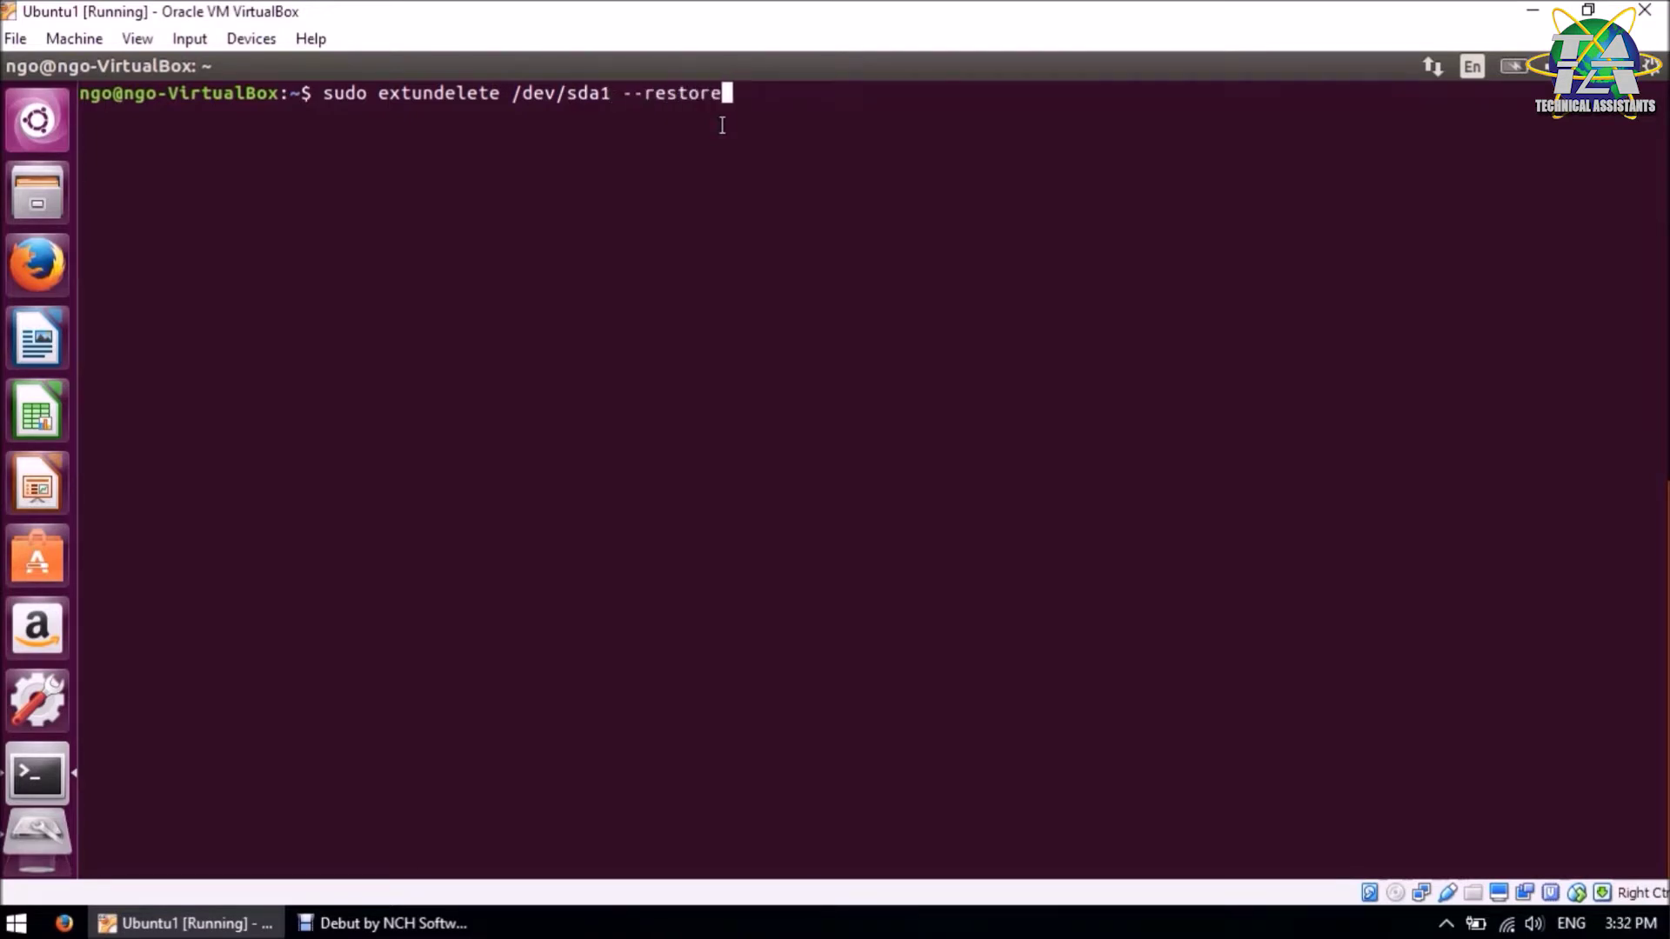
text(-director)
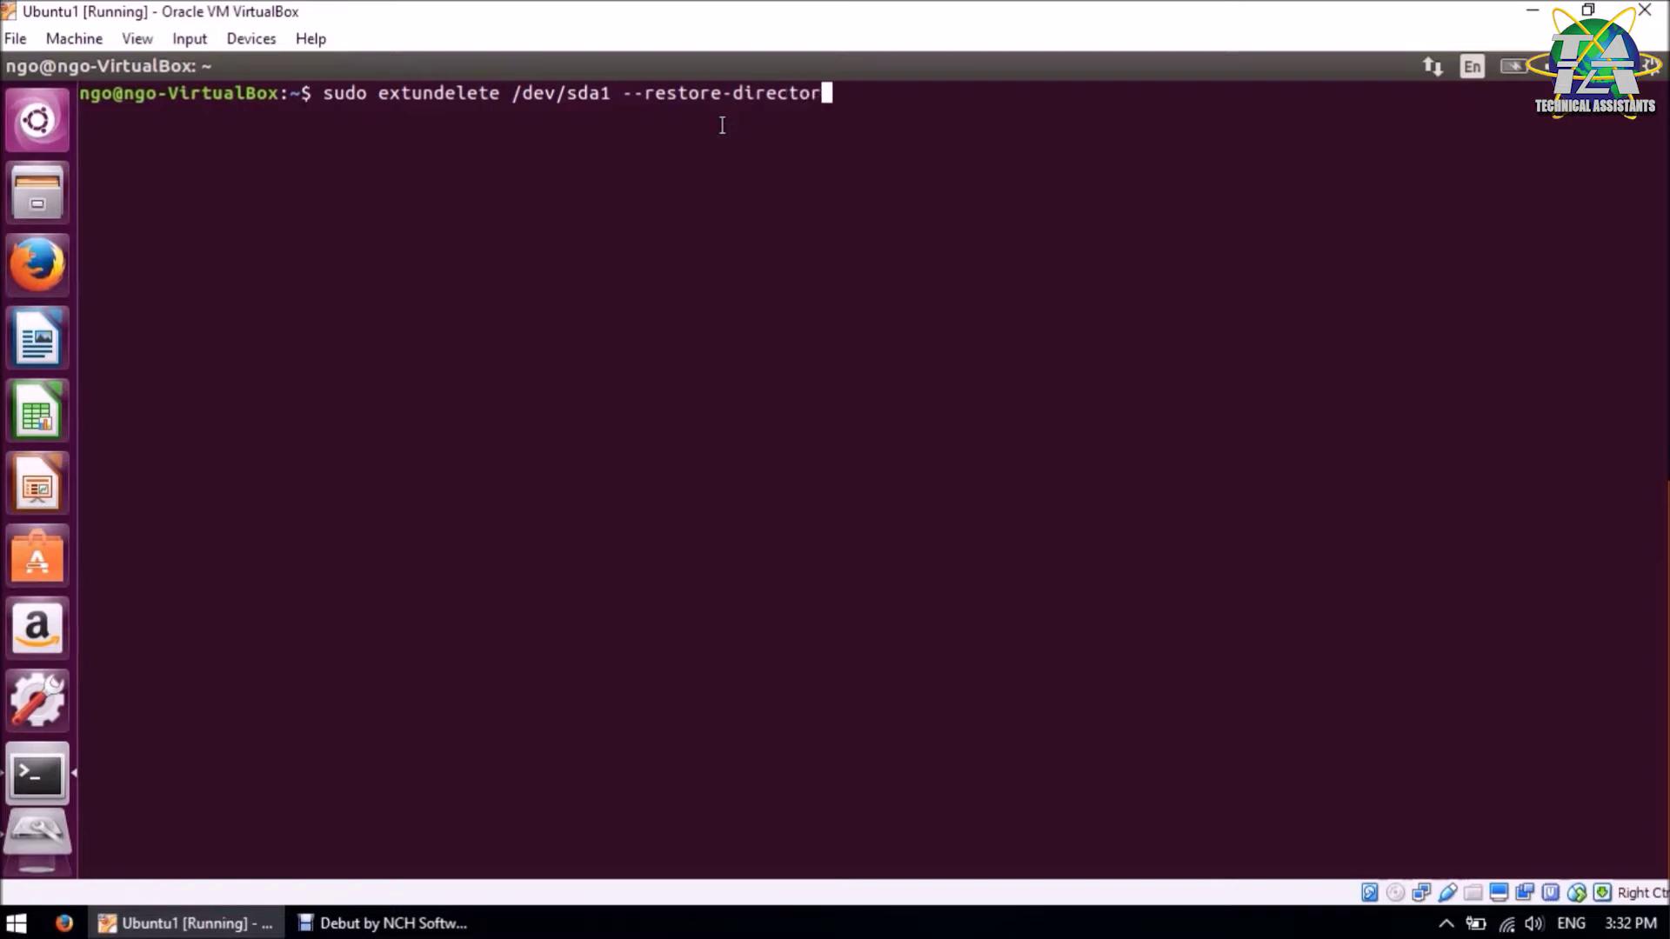
text(y /)
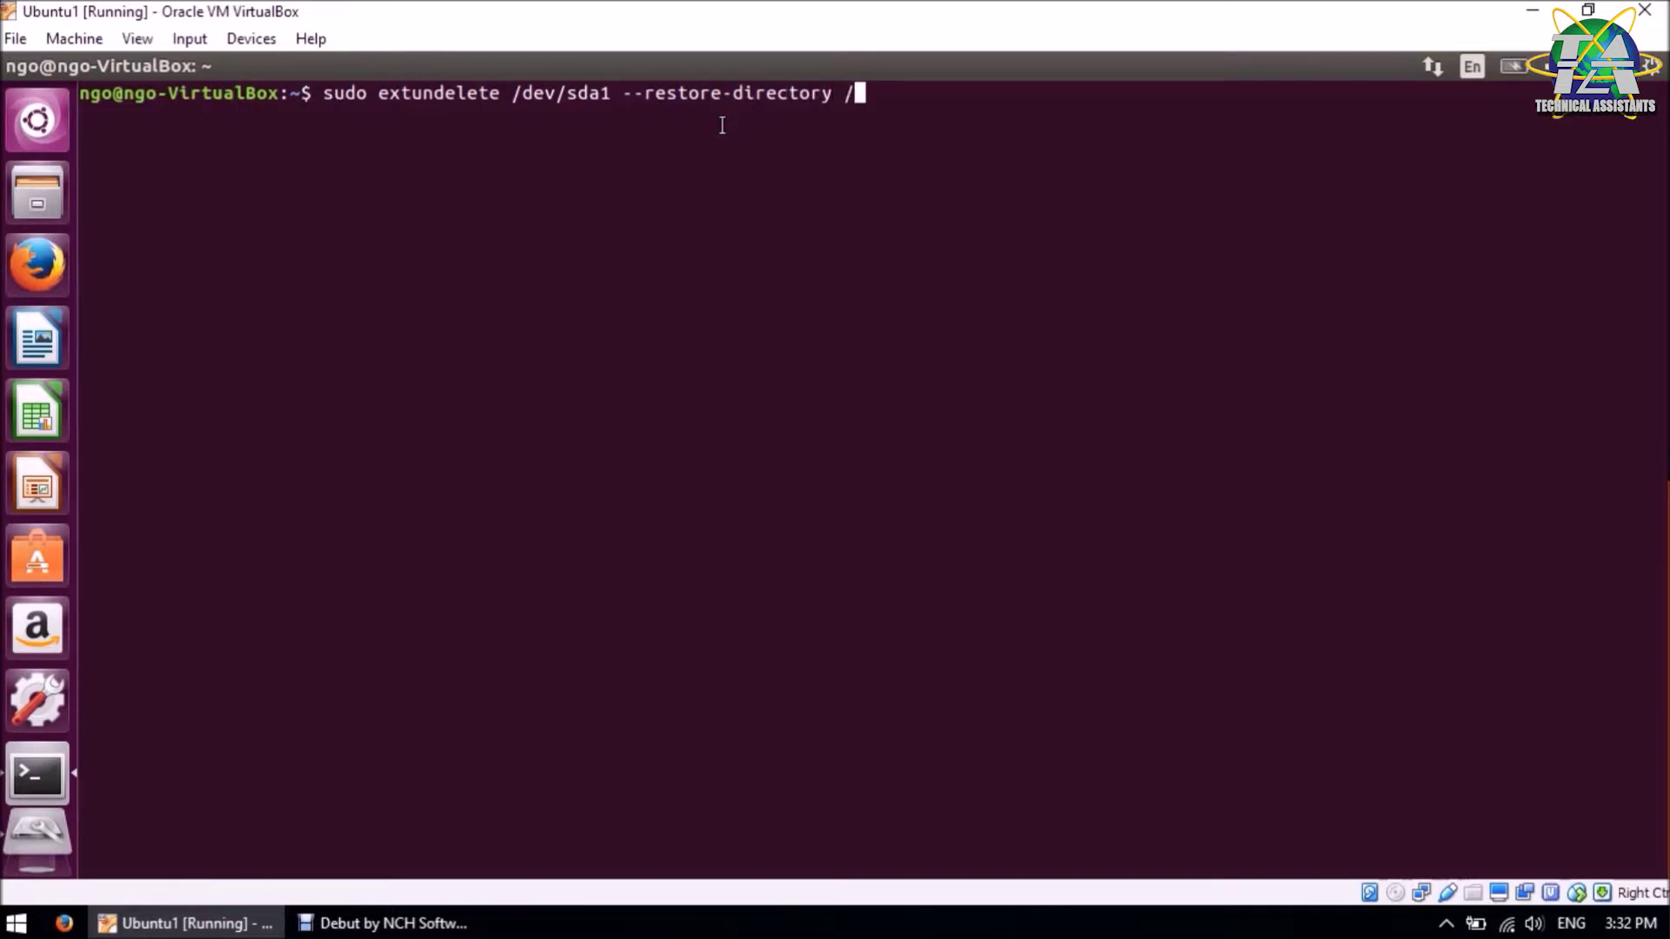
click(57, 196)
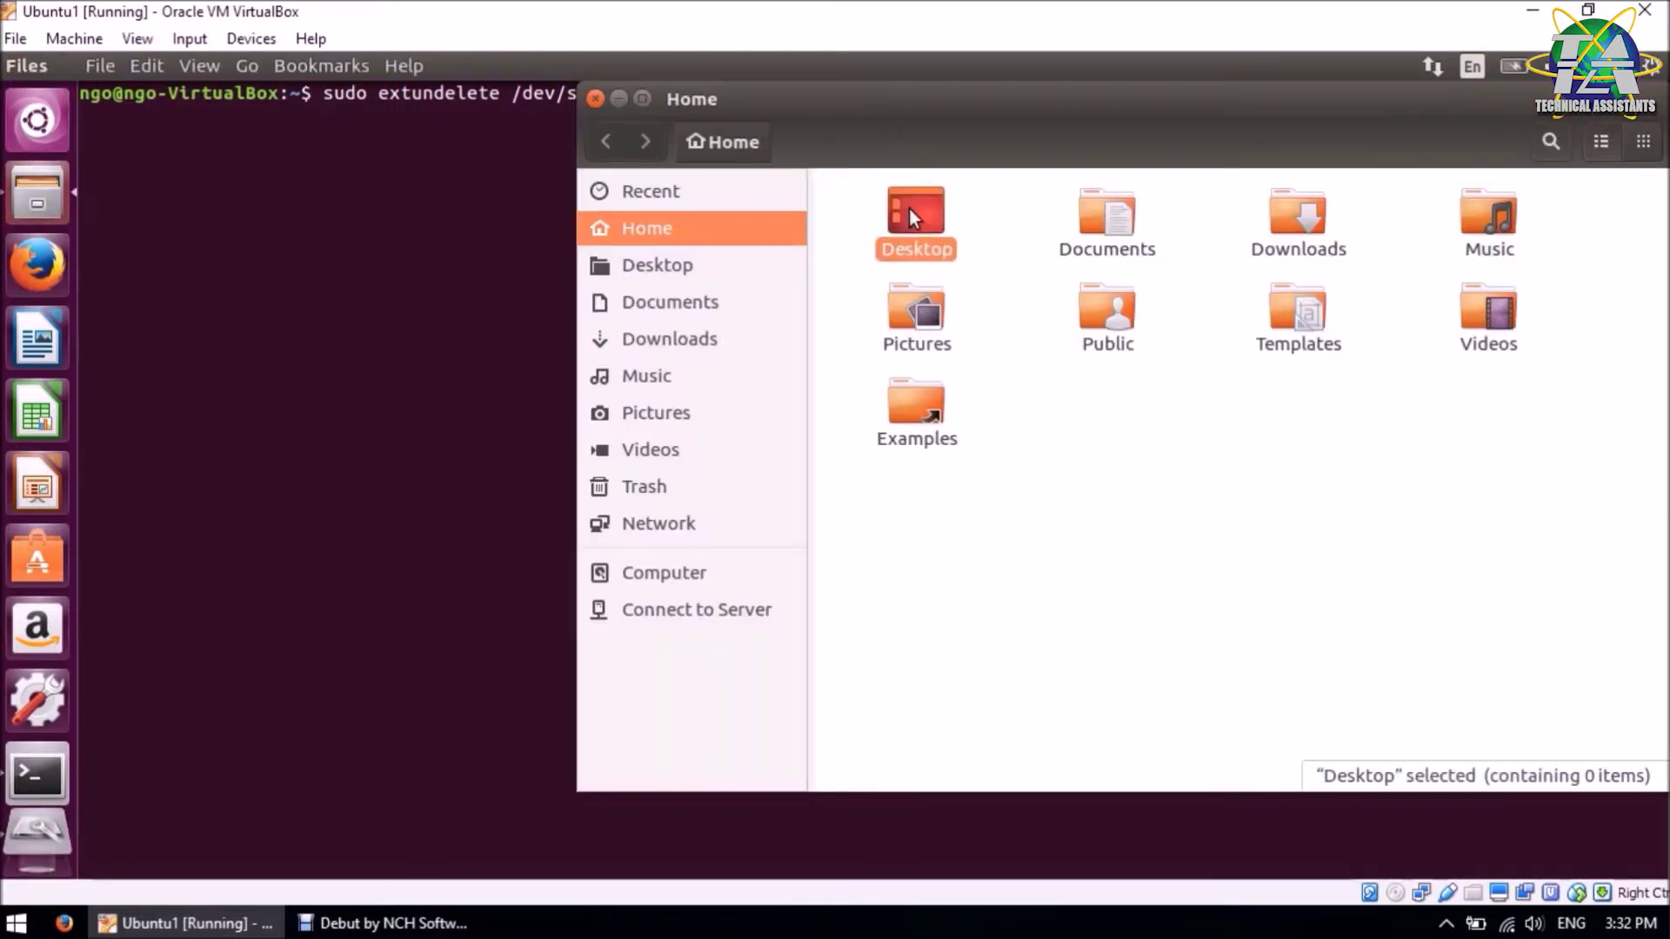
double_click(910, 207)
right_click(929, 254)
click(1057, 434)
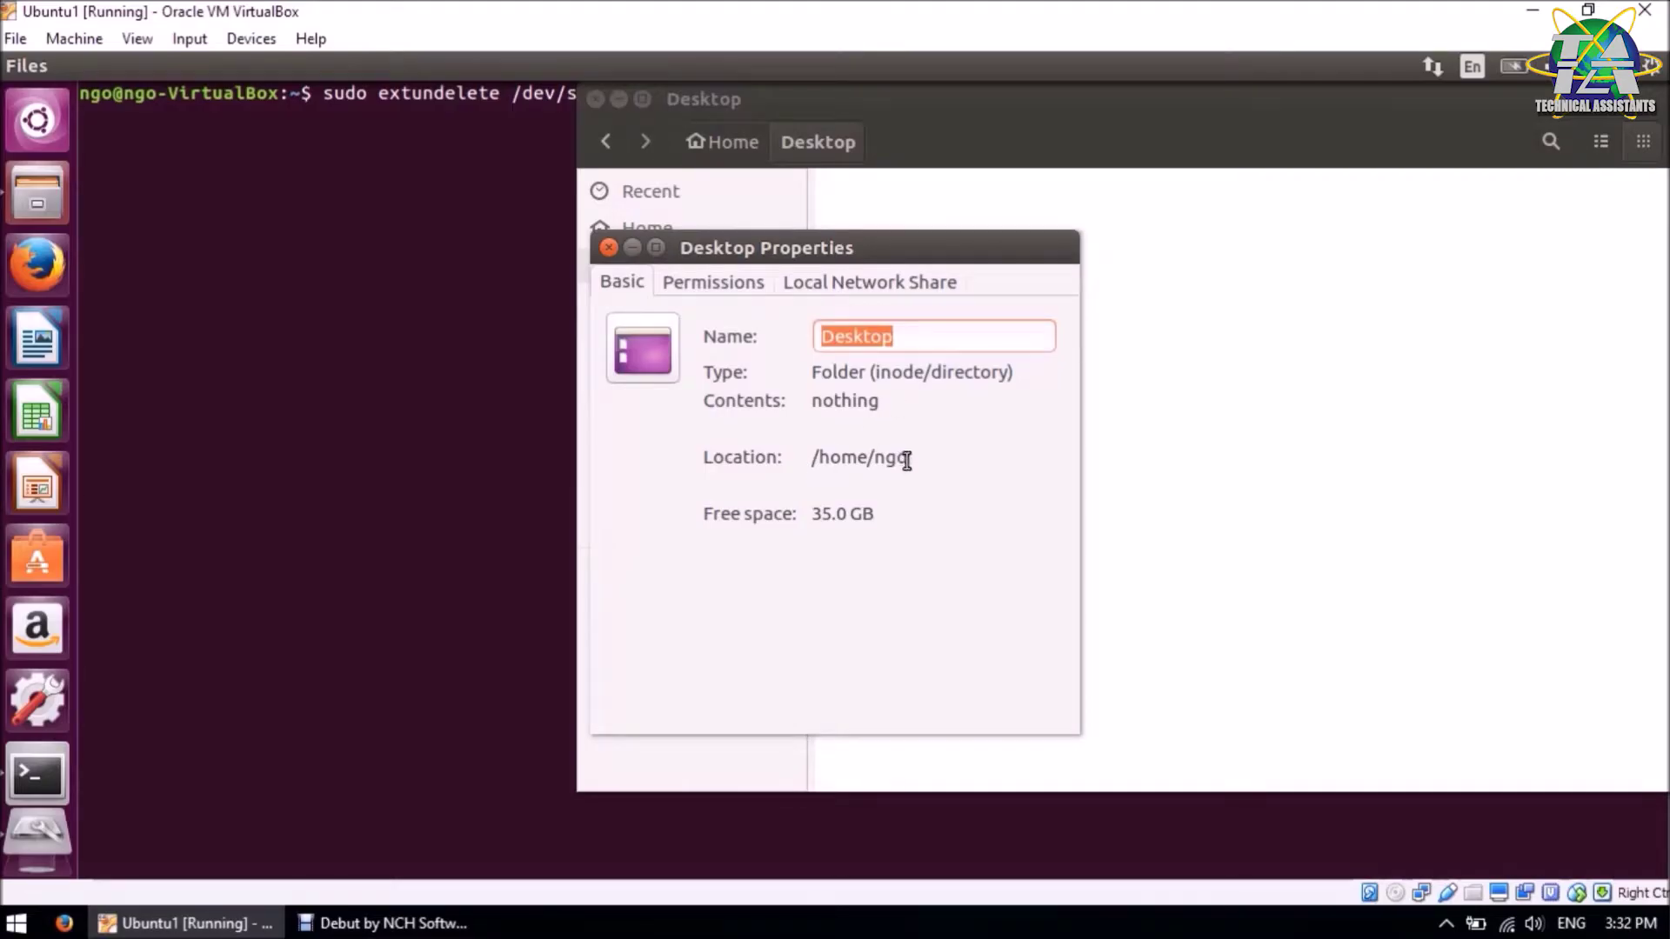
drag(898, 458, 811, 458)
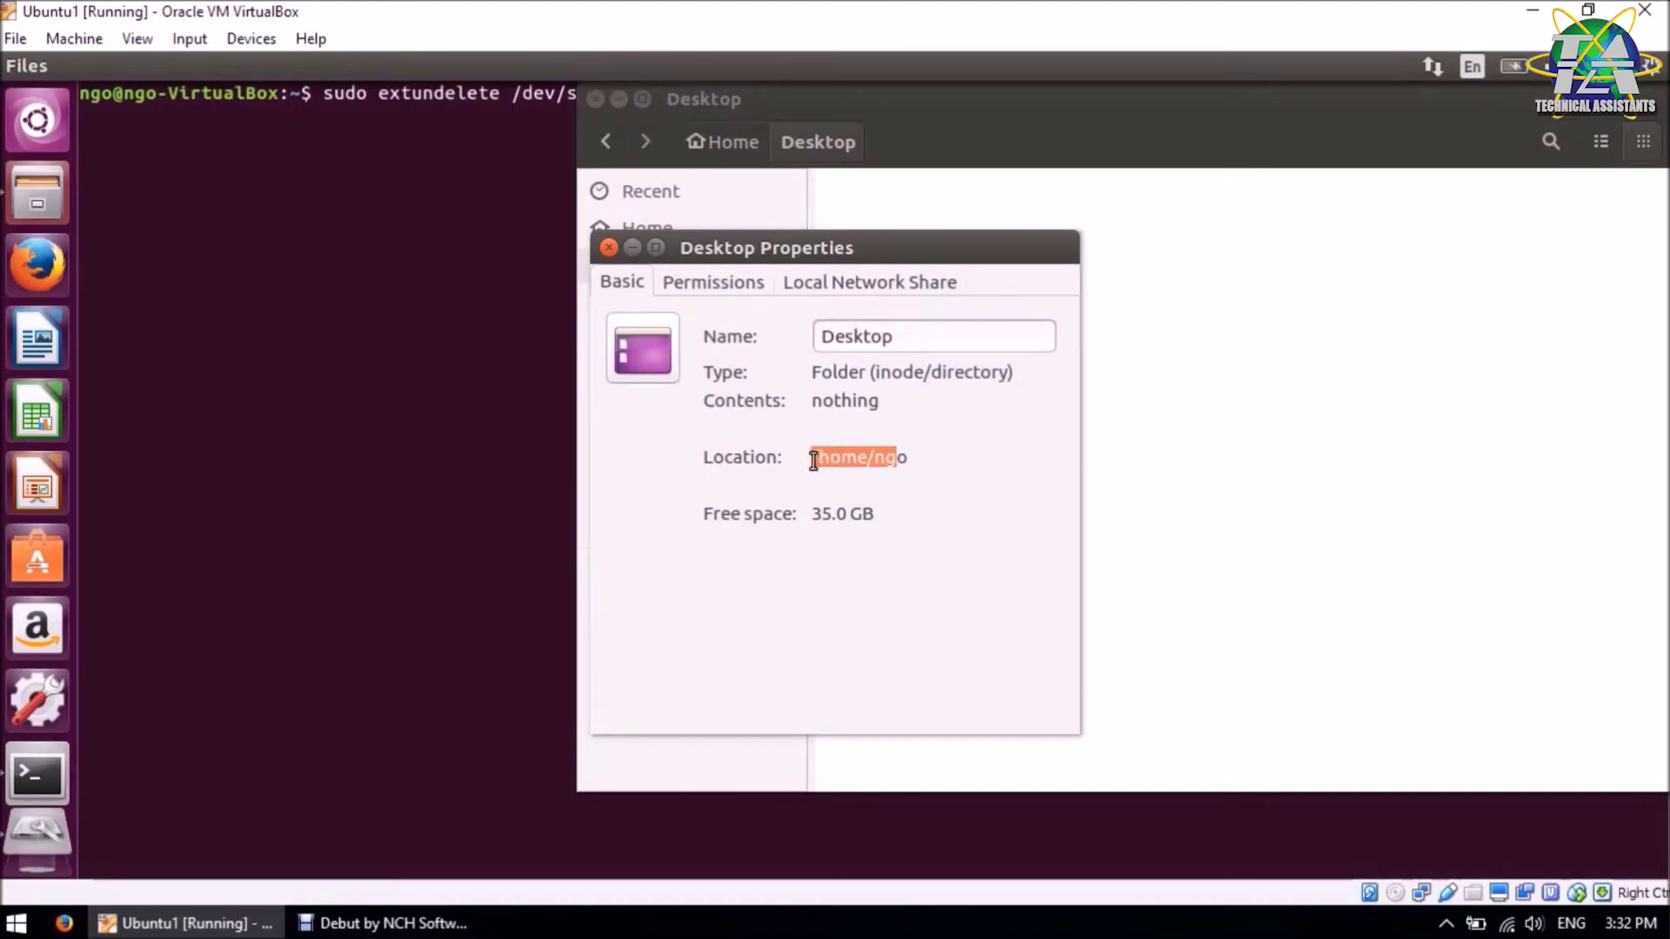
click(609, 247)
click(595, 97)
text(home/ngo/desktop)
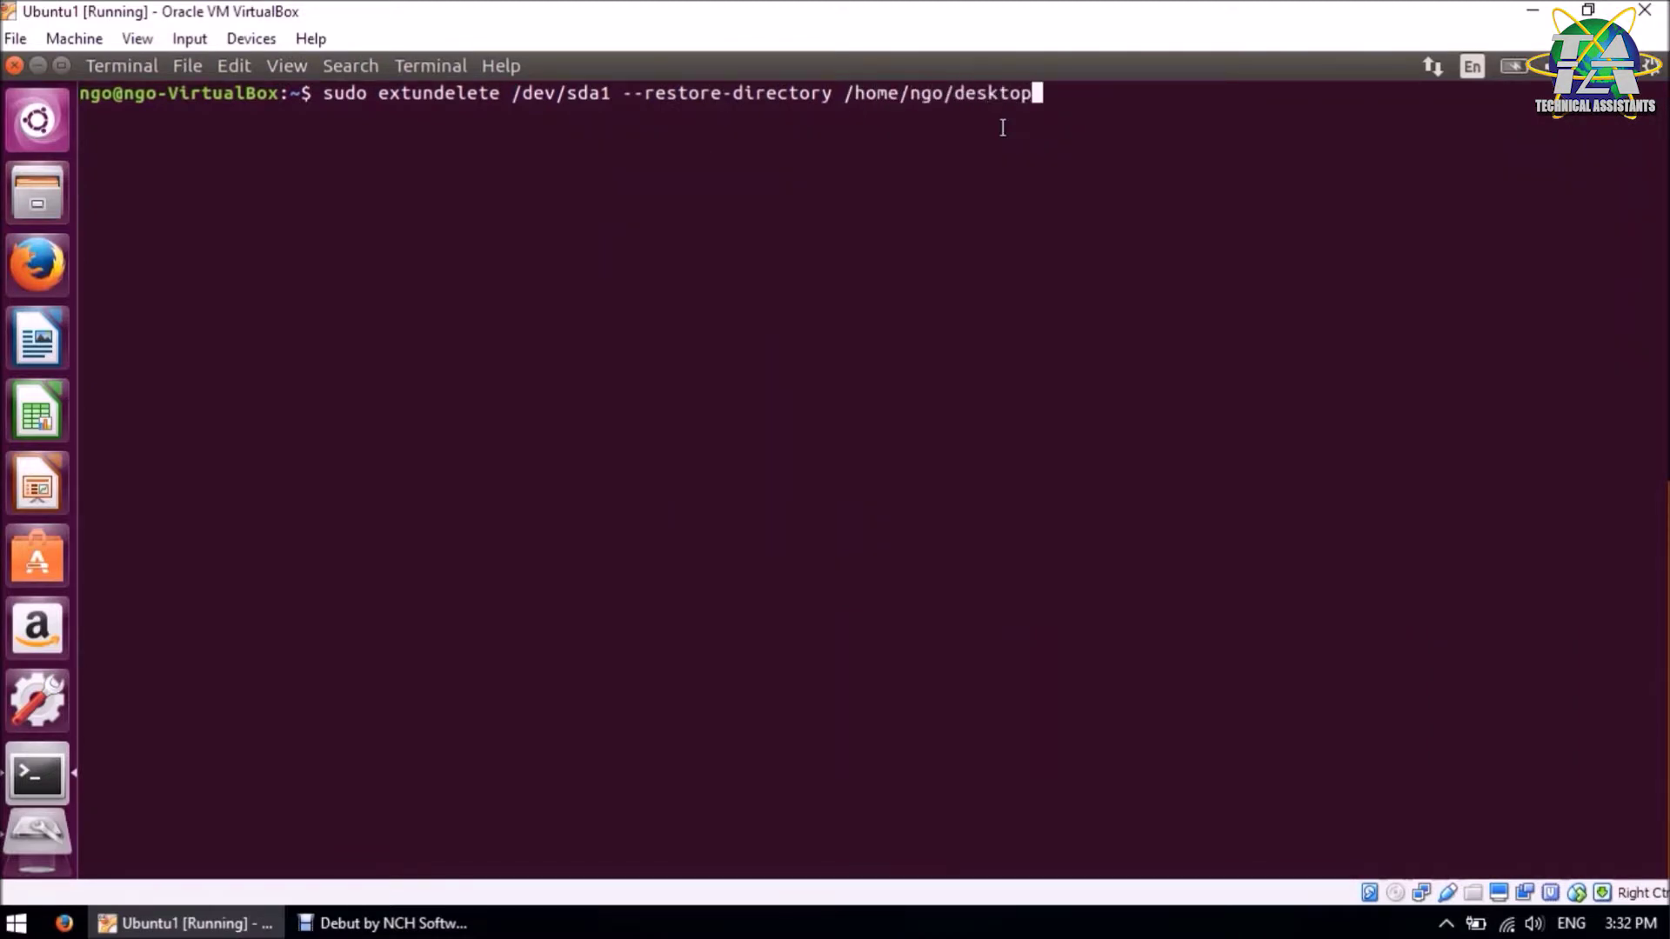
key(Return)
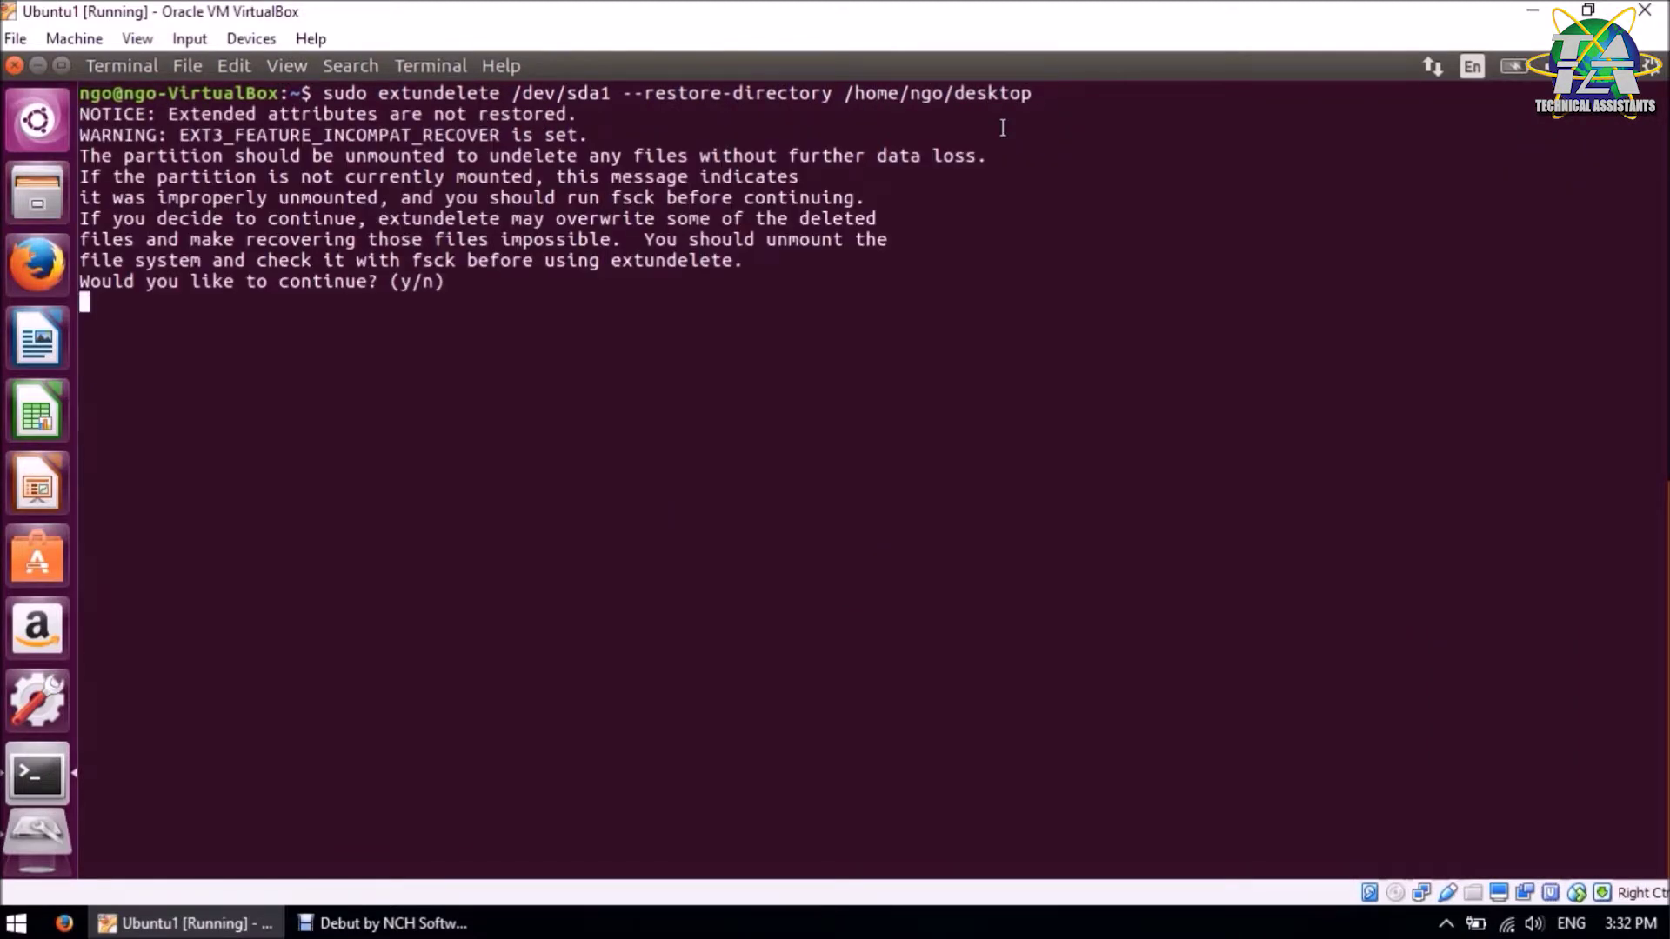
- Answer y to continue the restore and review the terminal output
text(y)
key(Return)
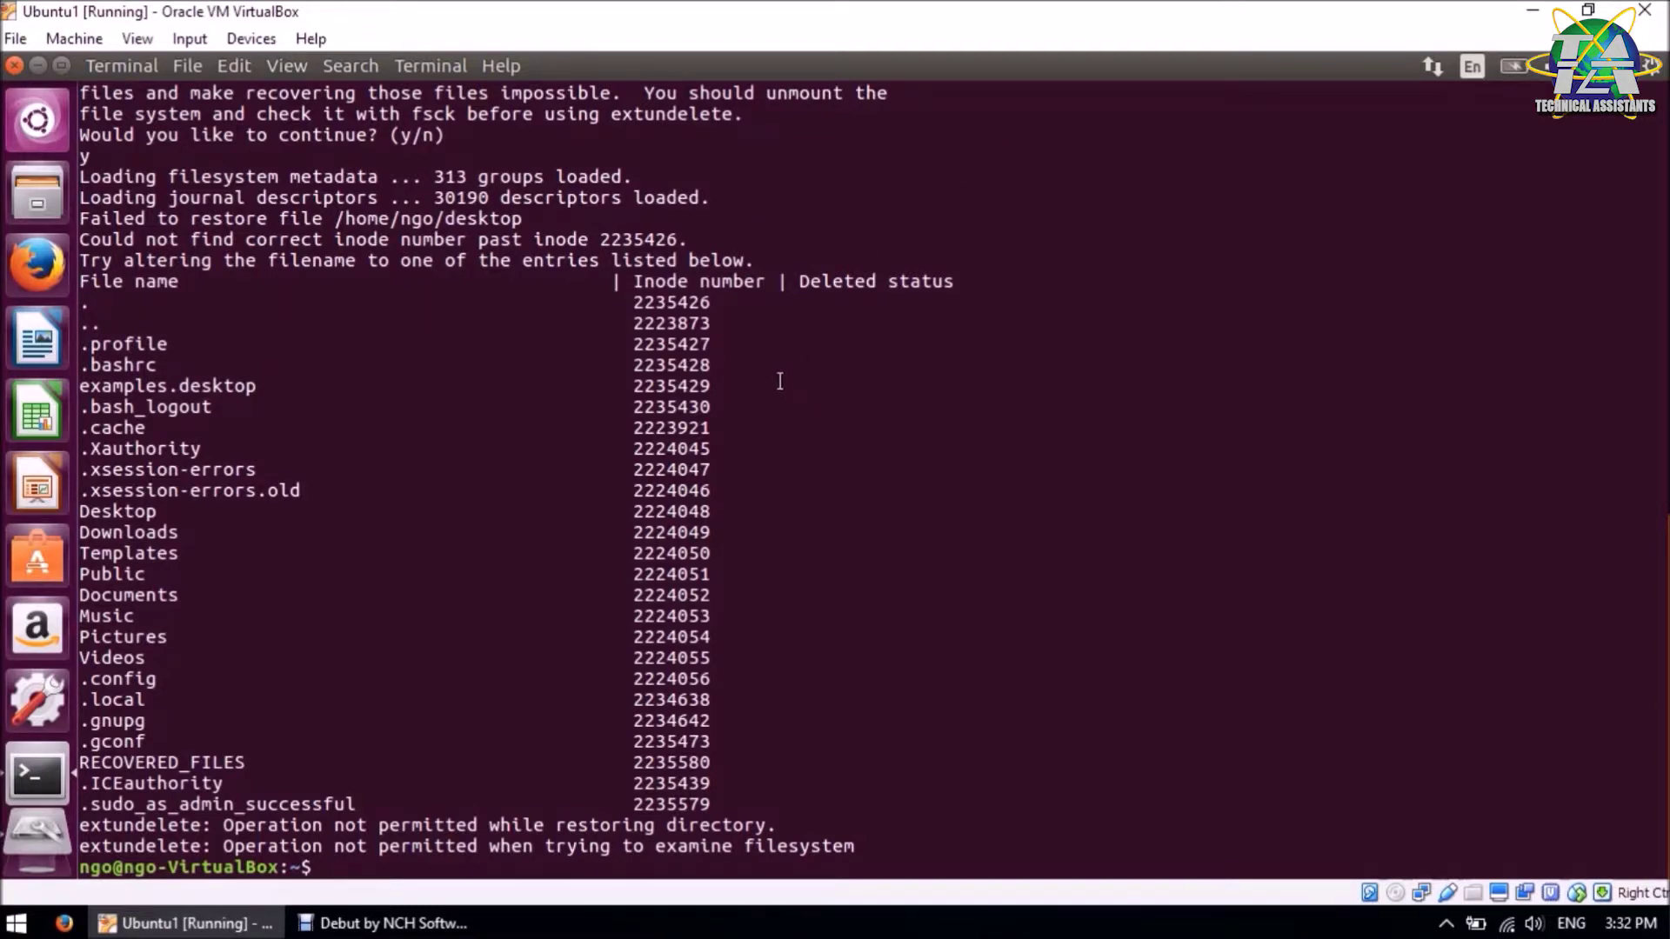
scroll(739, 400, up, 4)
scroll(735, 391, down, 2)
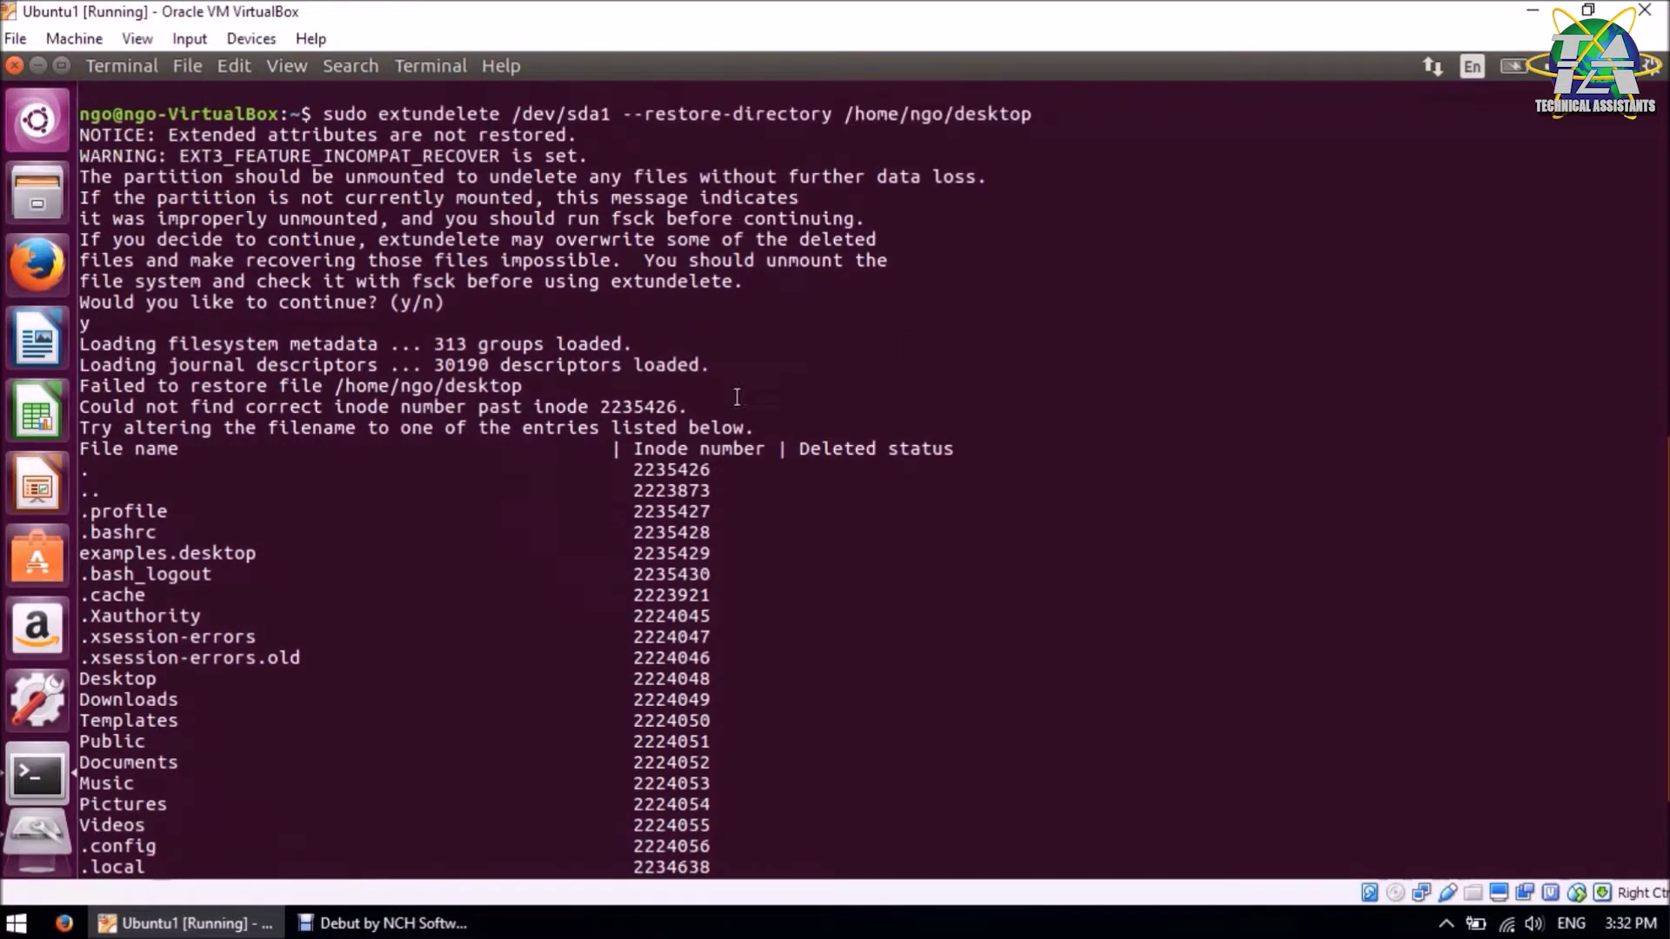
scroll(439, 489, down, 2)
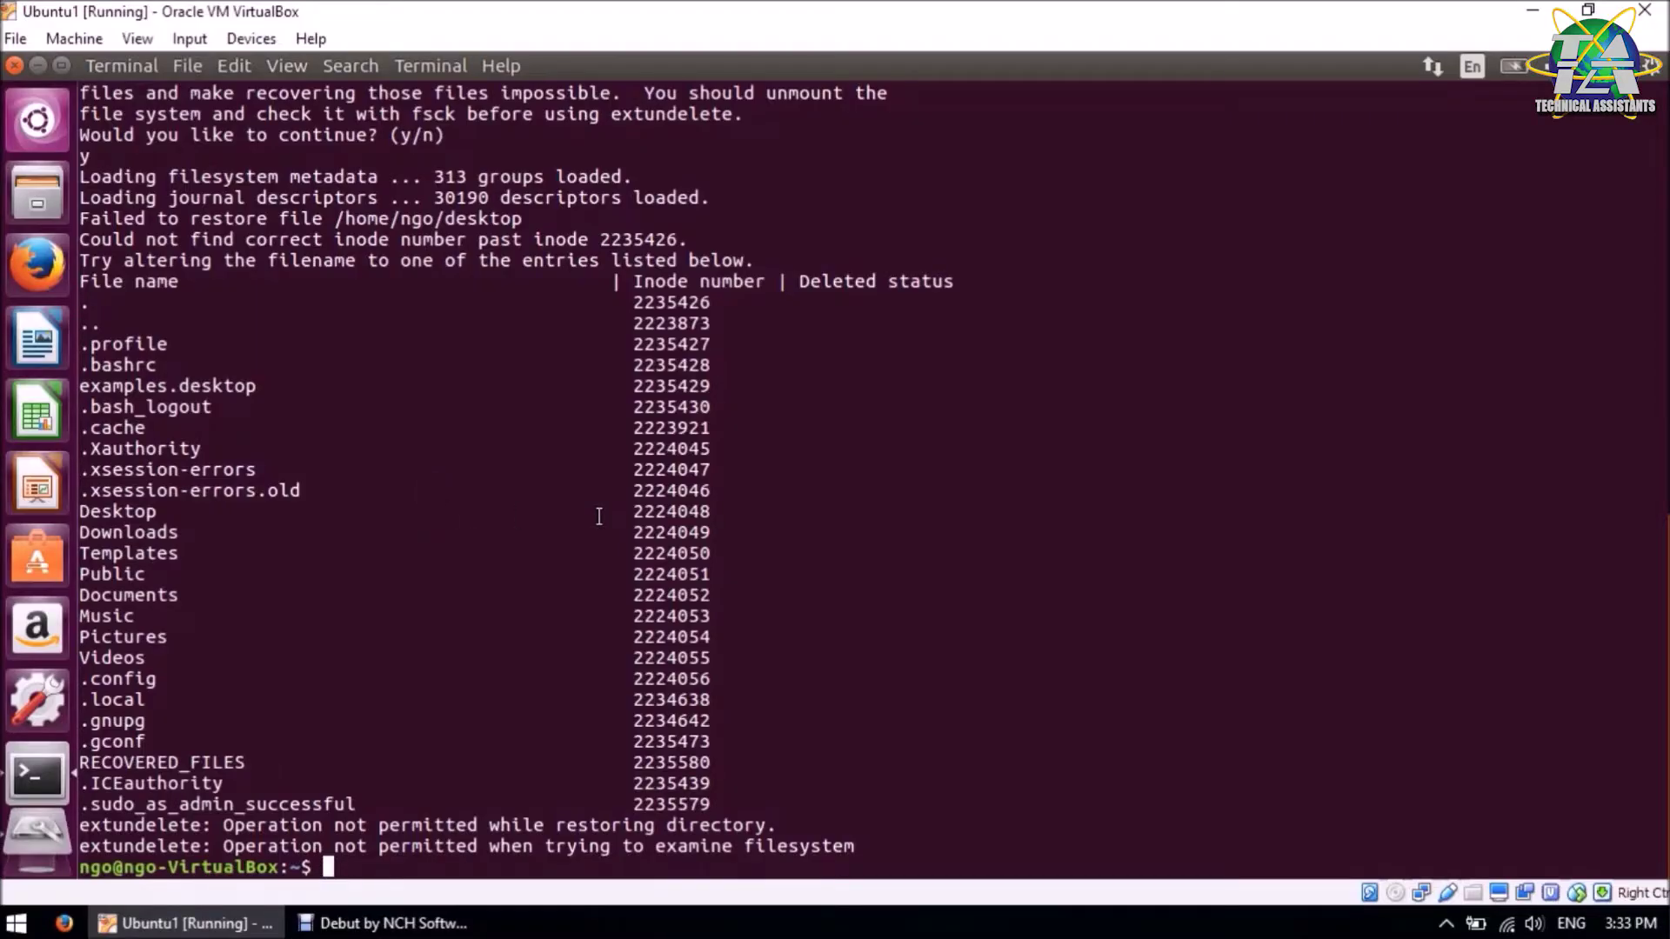
- Rerun the restore with the path corrected to /home/ngo/Desktop, answering y to continue
key(Up)
key(Left)
key(Left)
key(Left)
key(Left)
key(Left)
key(Left)
key(Left)
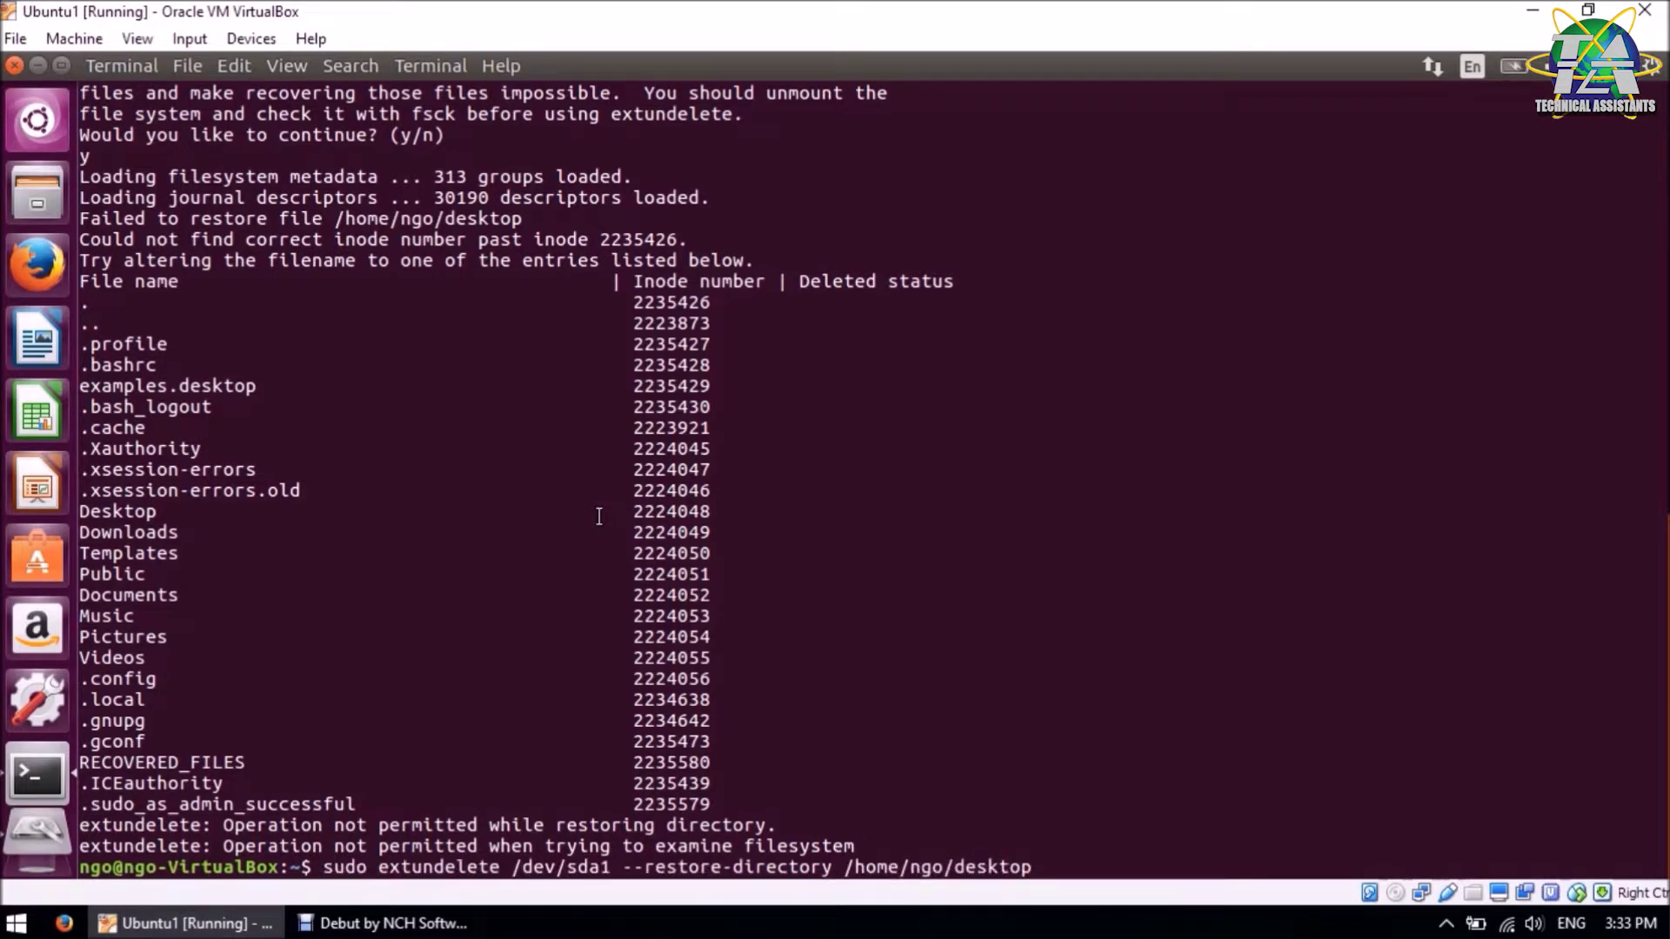
key(Delete)
text(D)
key(Return)
text(y)
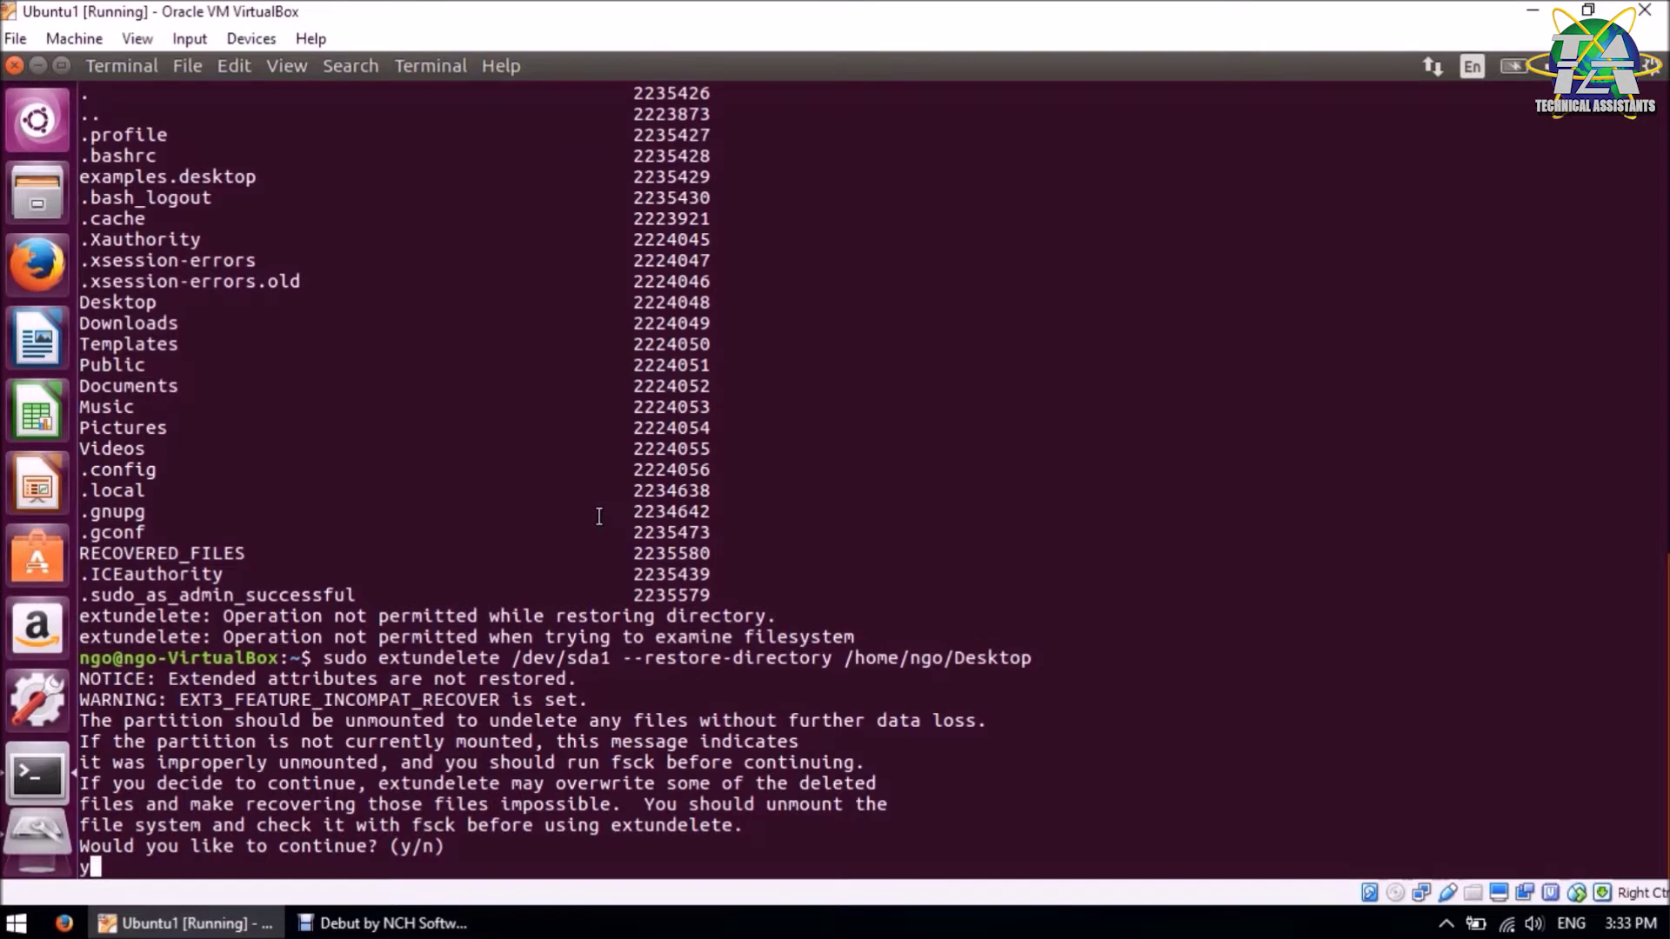
key(Return)
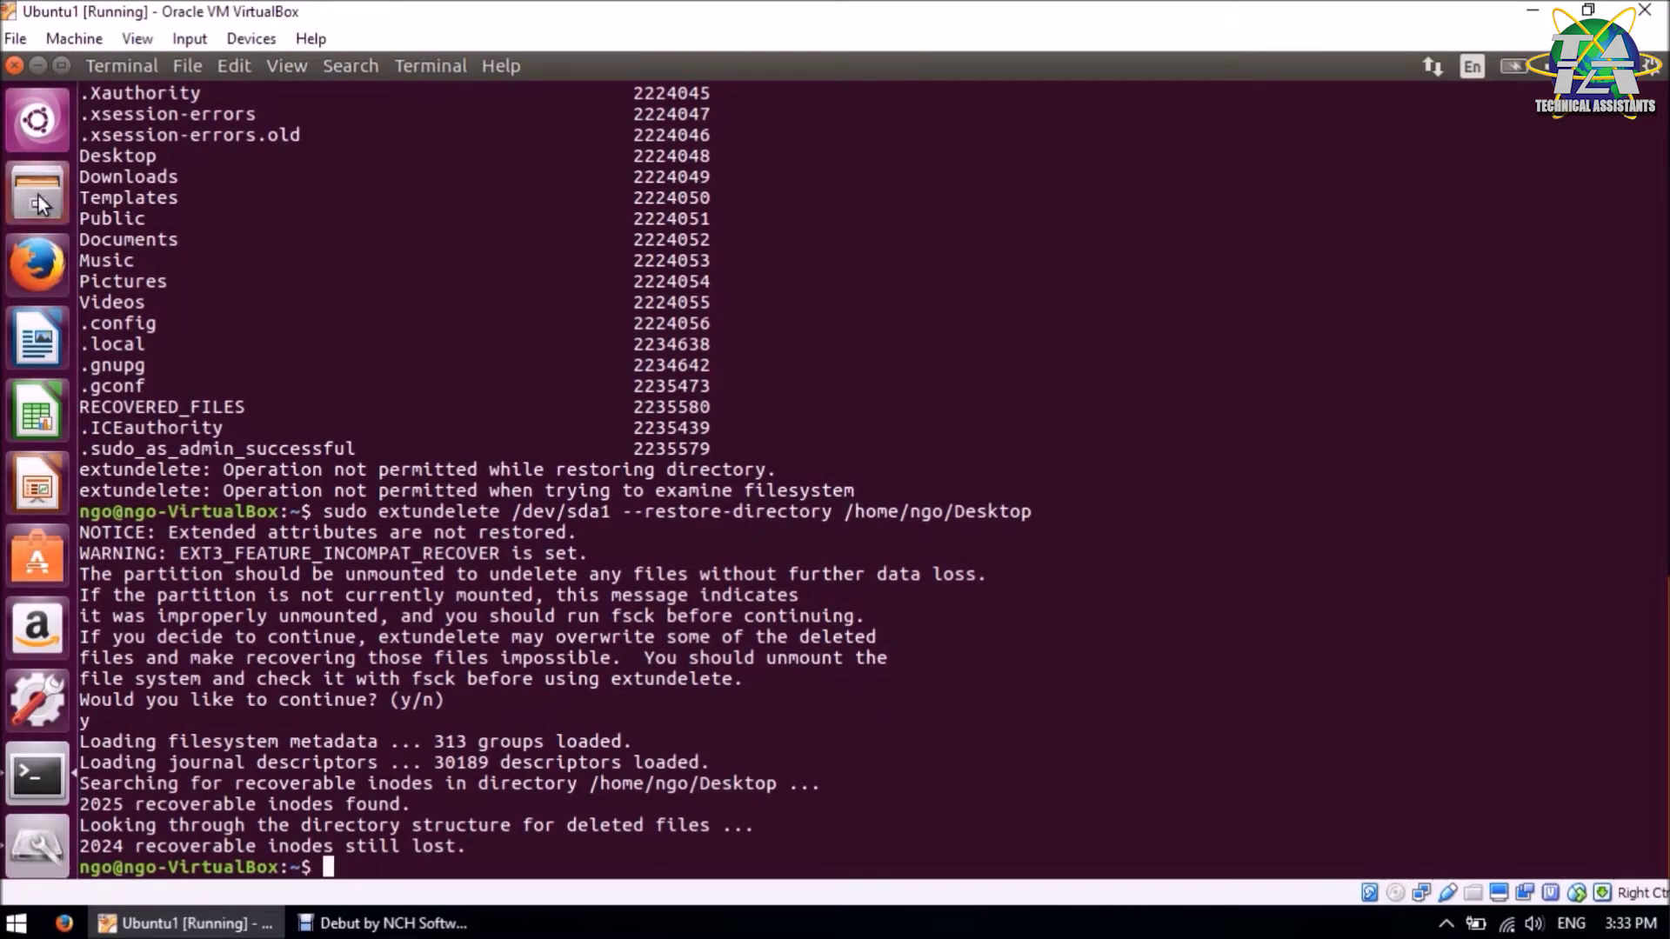
click(38, 196)
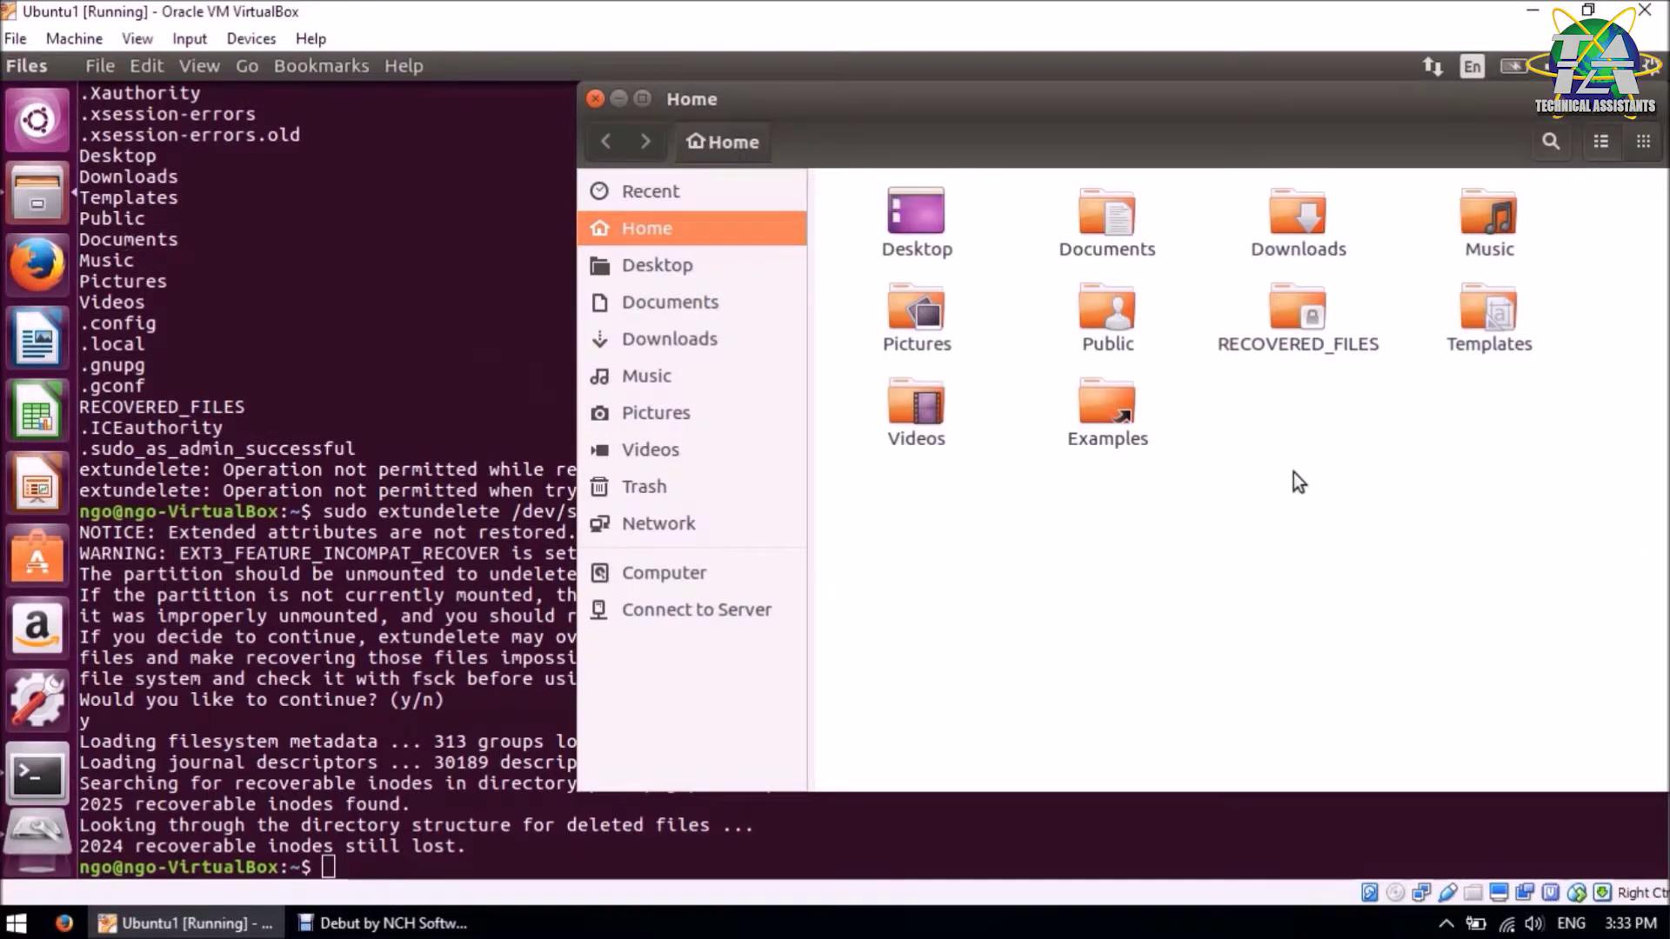
- Browse into RECOVERED_FILES > home > ngo > Desktop in Files
drag(1228, 398, 1359, 288)
double_click(1322, 306)
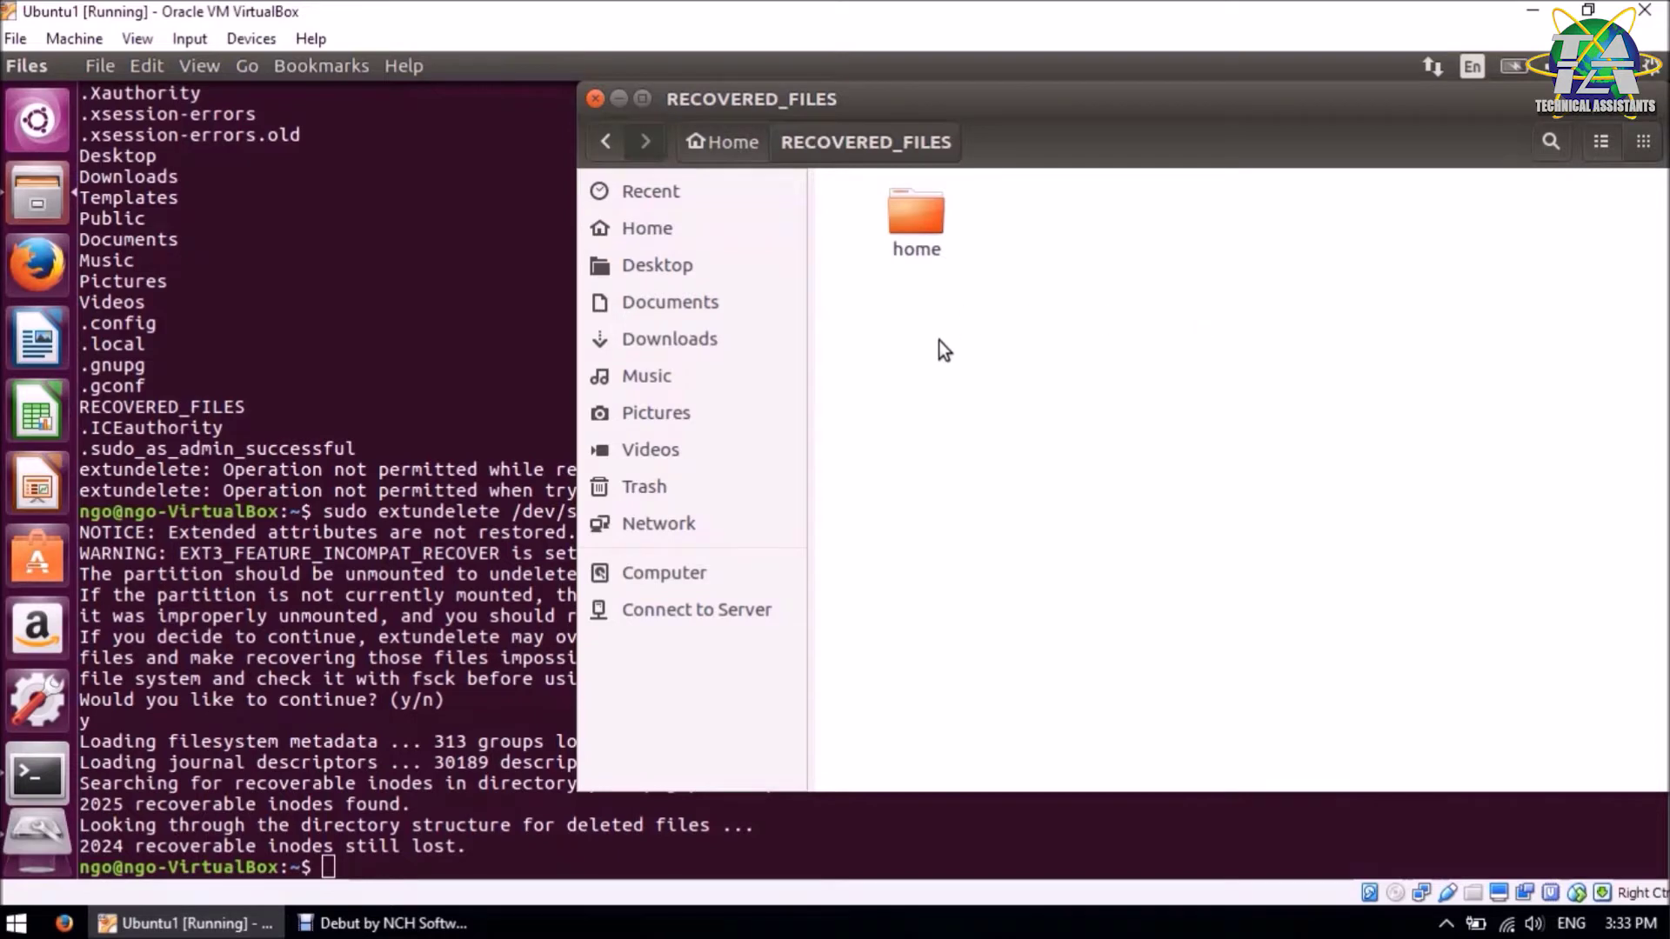
double_click(927, 219)
double_click(927, 219)
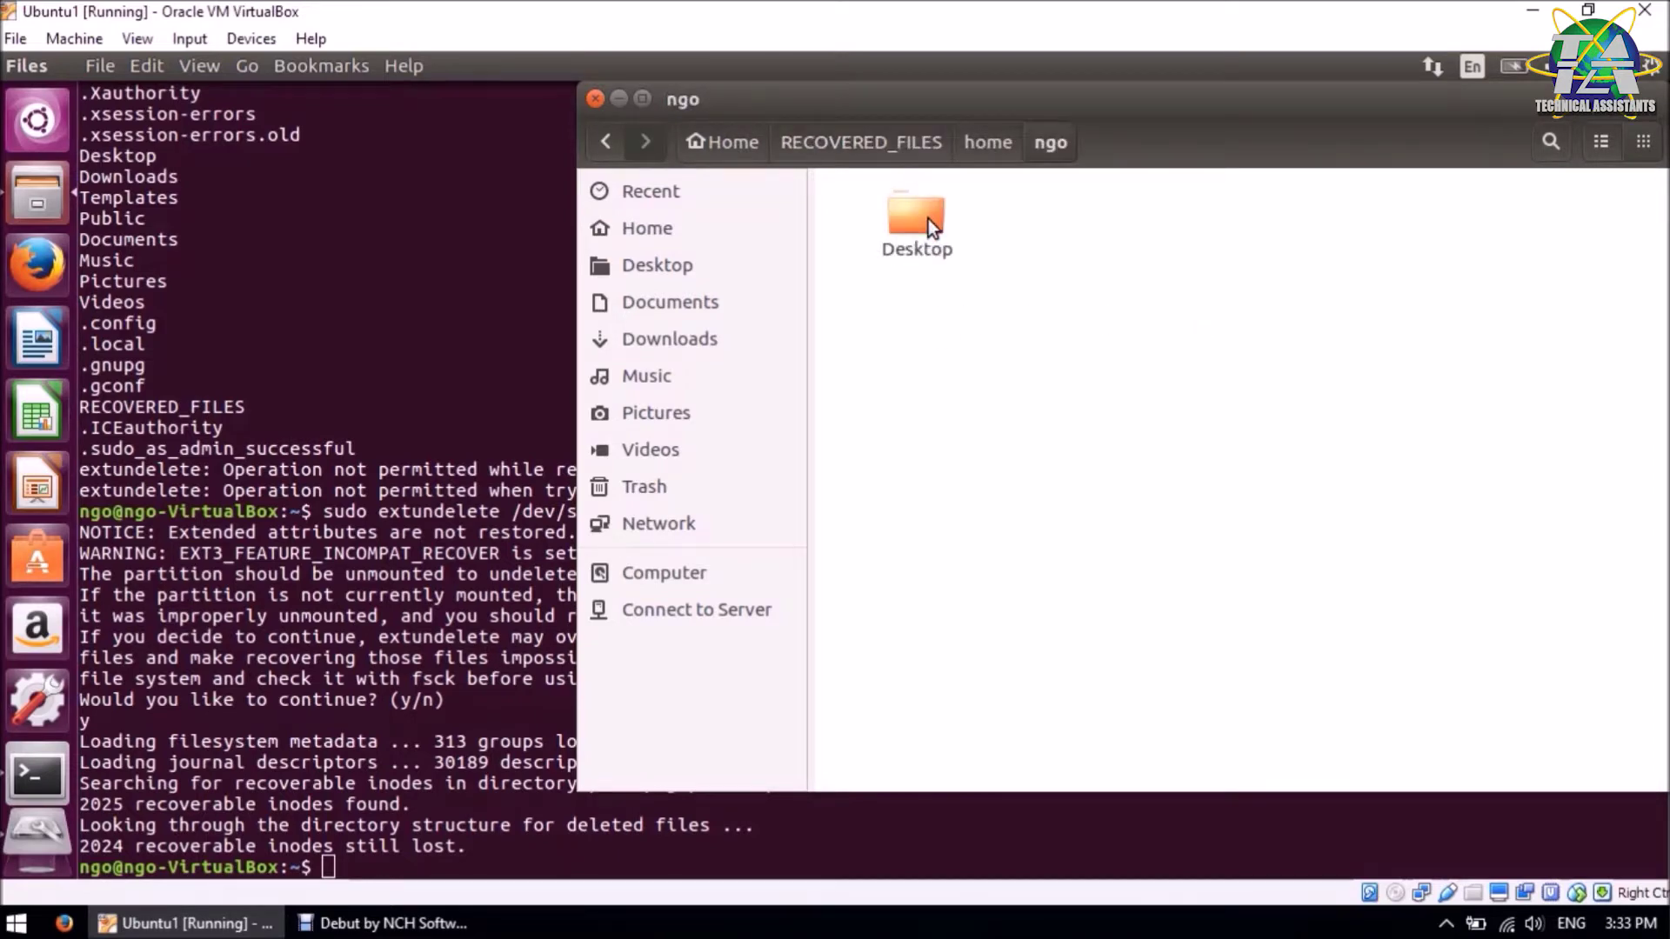
double_click(927, 219)
- Open the recovered Untitled Document in gedit and select its word 'something'
double_click(916, 205)
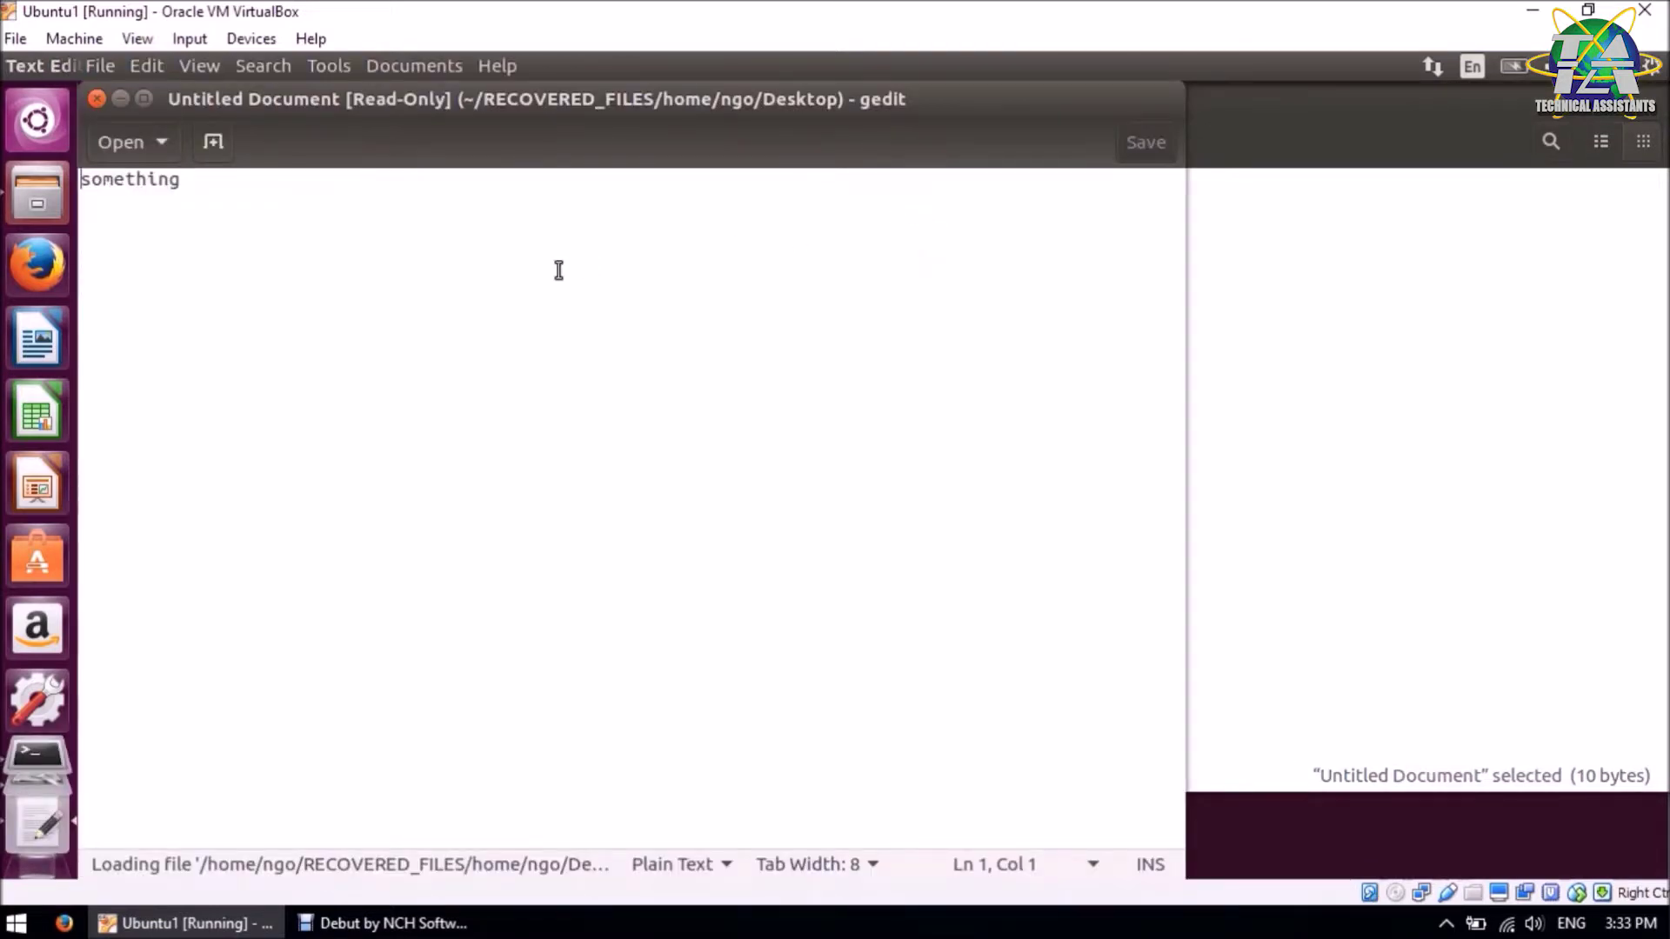
click(225, 270)
drag(86, 226, 89, 187)
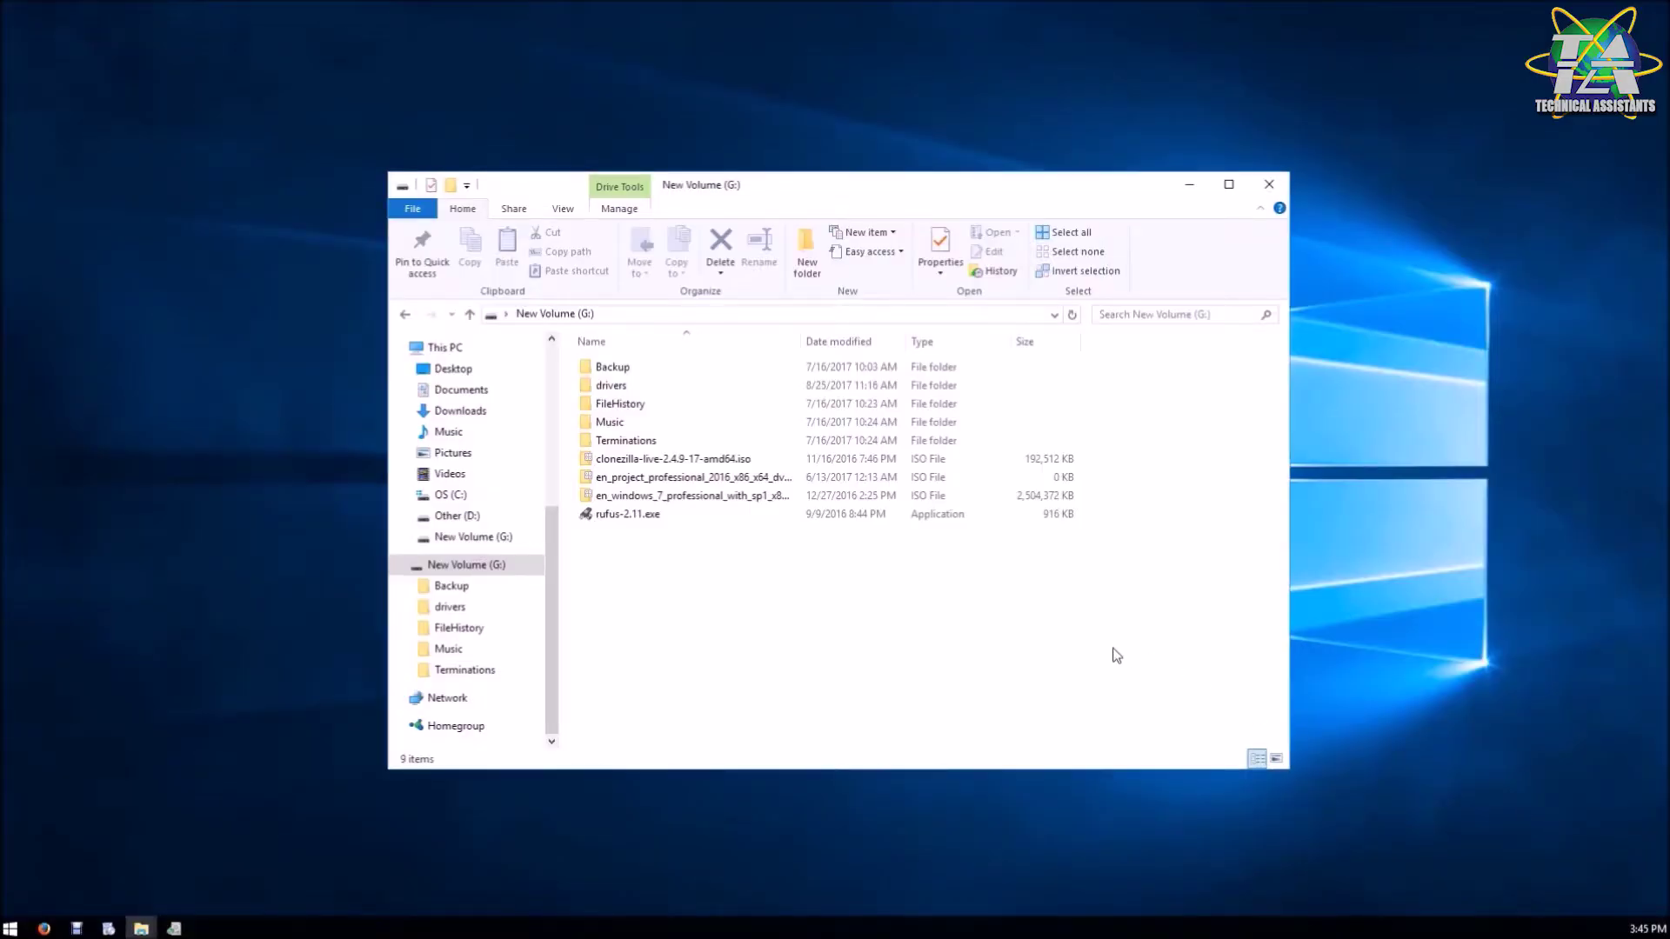
- Create a new folder named SMT on New Volume (G:)
right_click(816, 621)
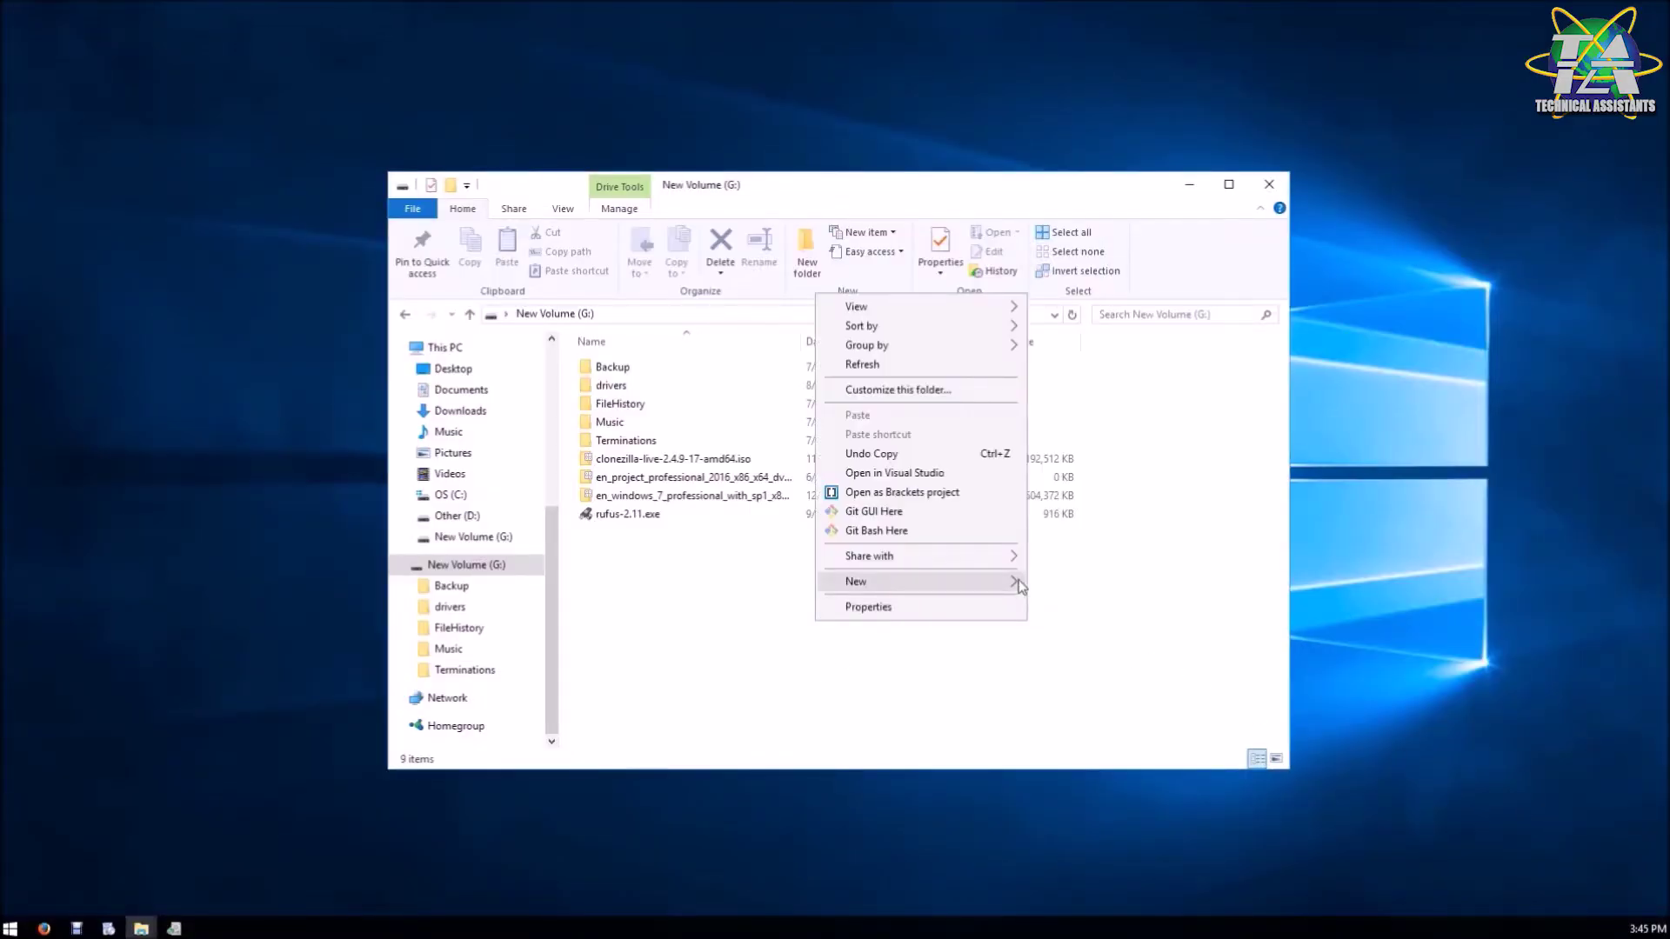
mouse_move(1017, 581)
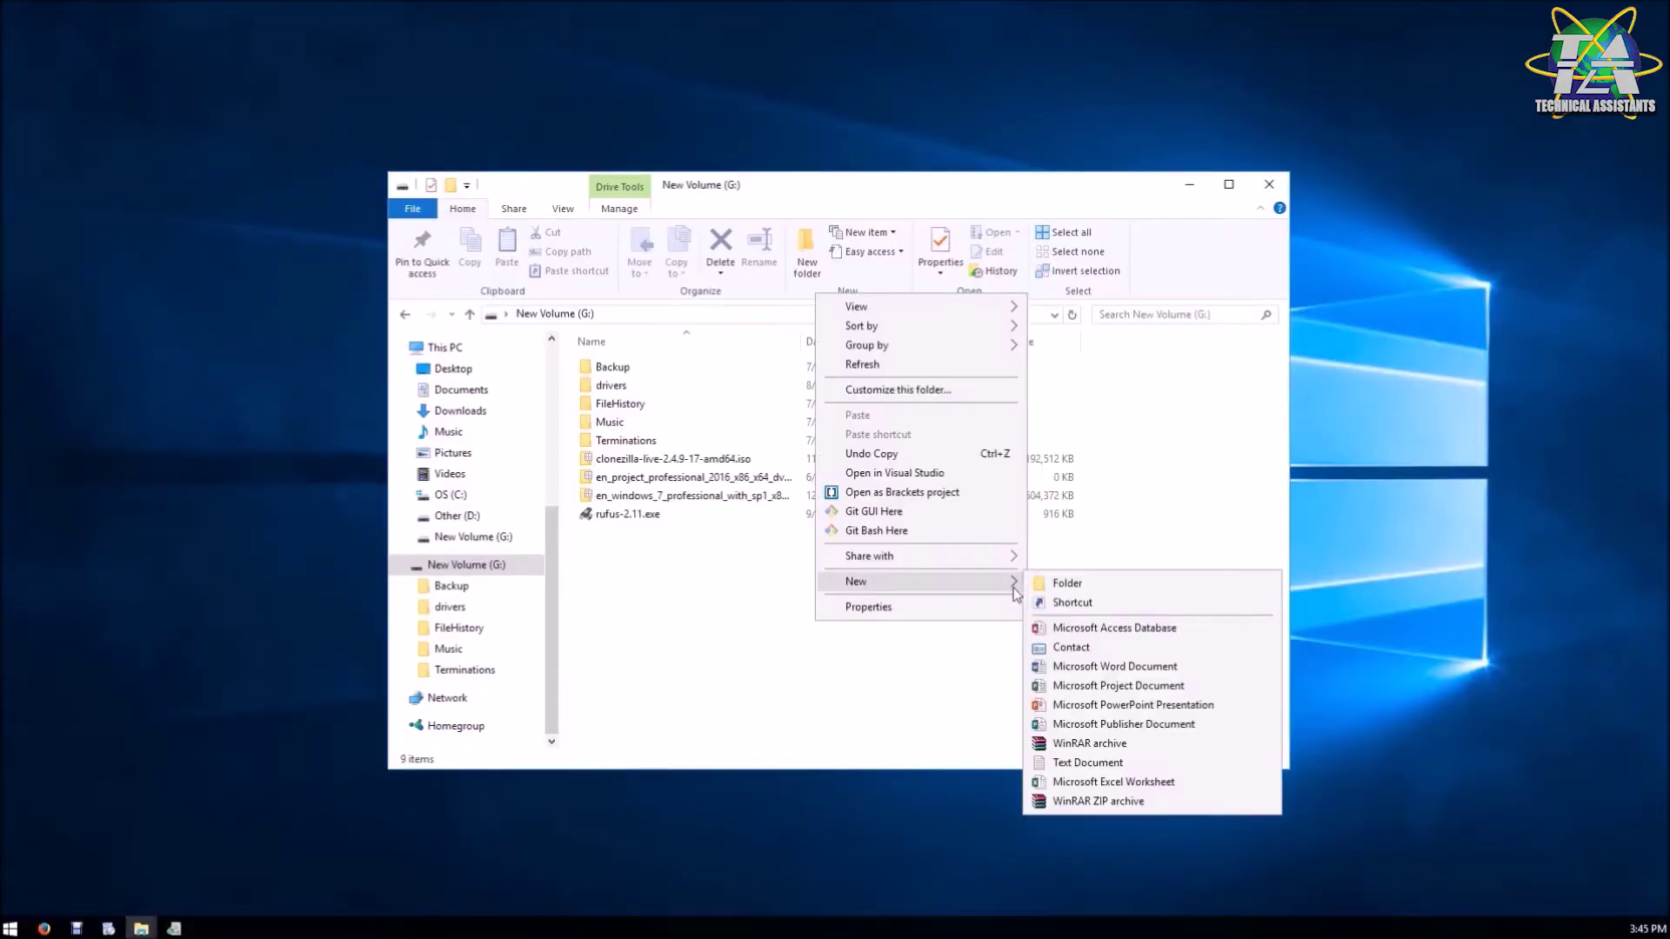
click(1076, 585)
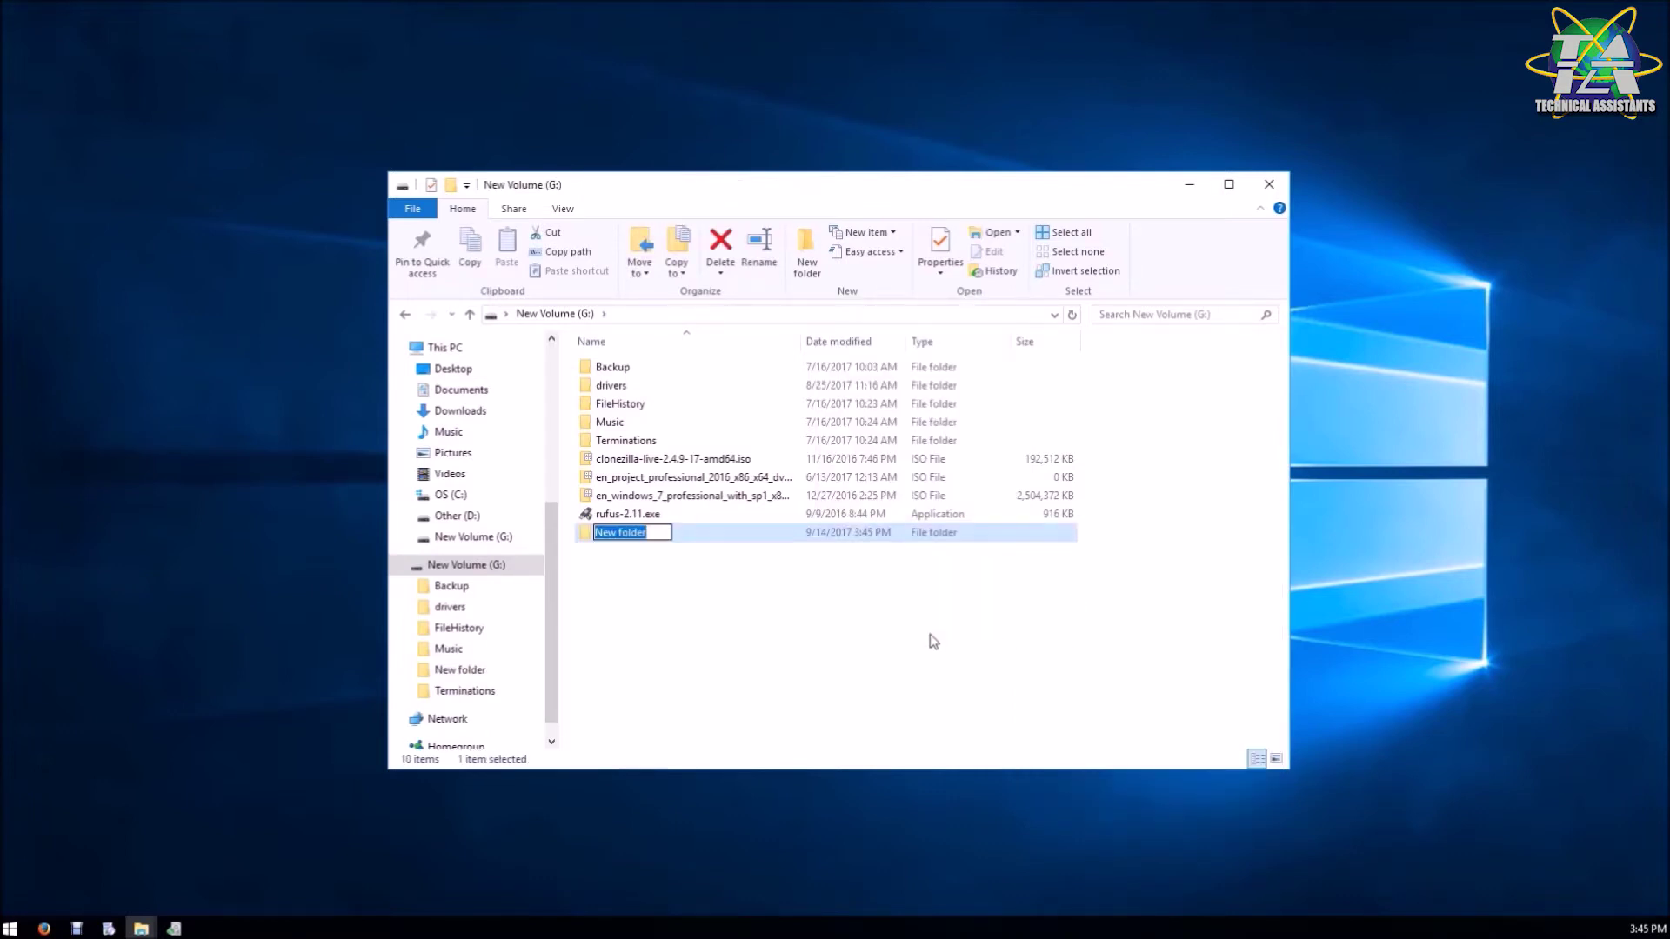
text(SMT)
key(Return)
key(Return)
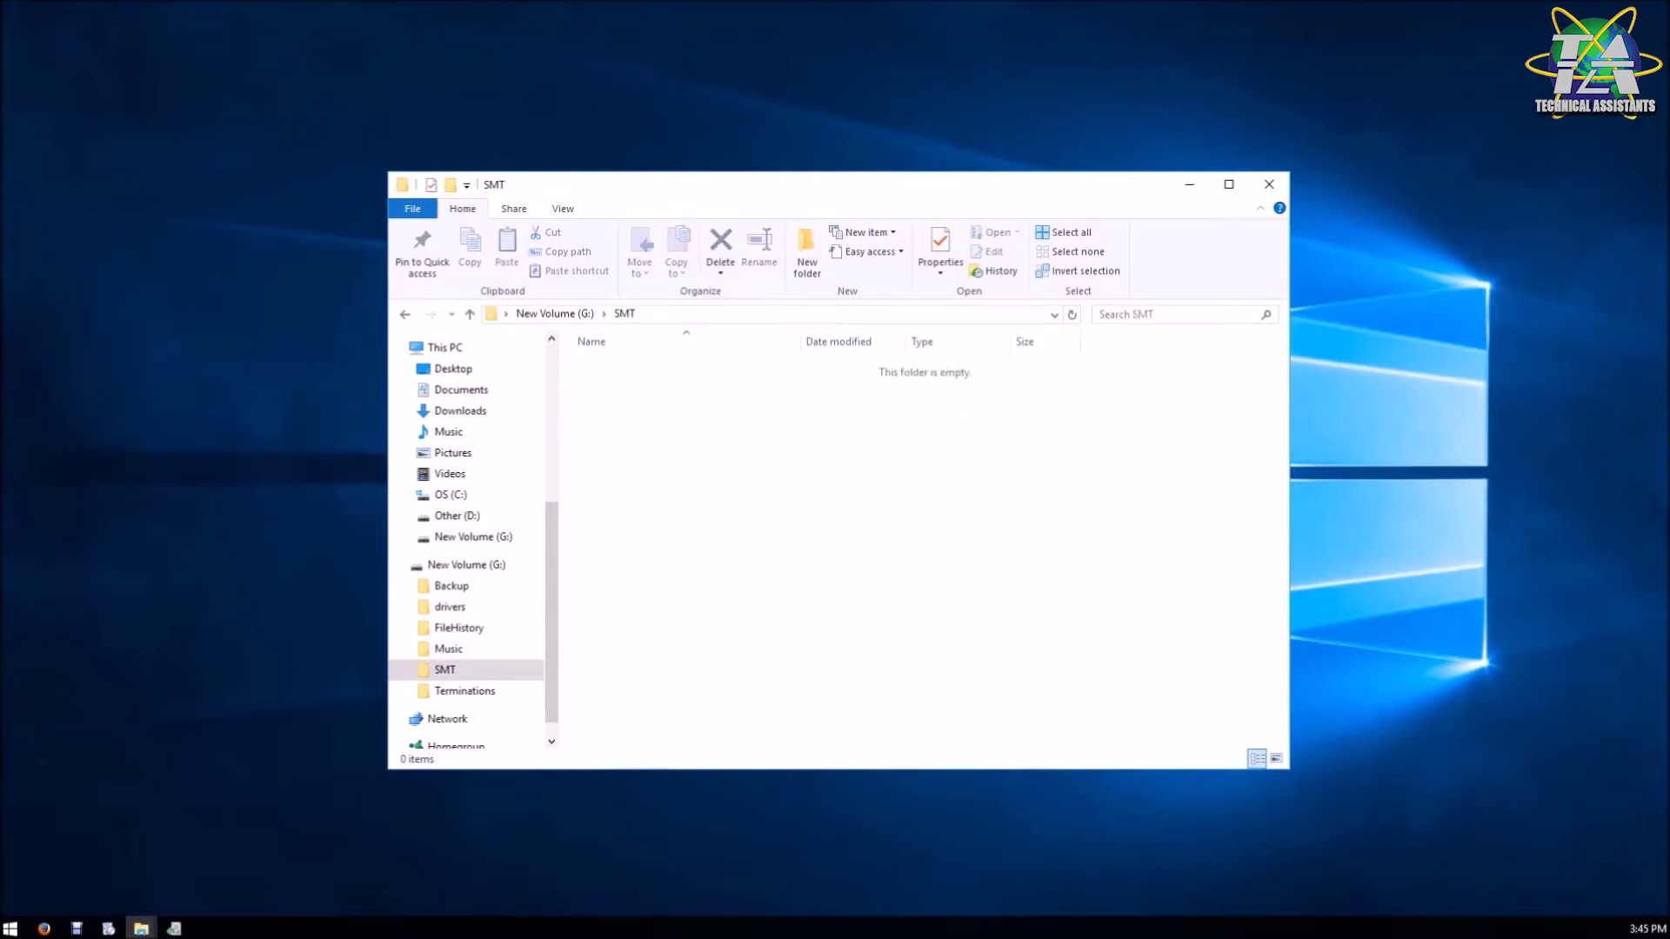
- Fill SMT with cheese cake recipe.txt, Cover Page.docx and the Documents items
click(801, 504)
key(ctrl+v)
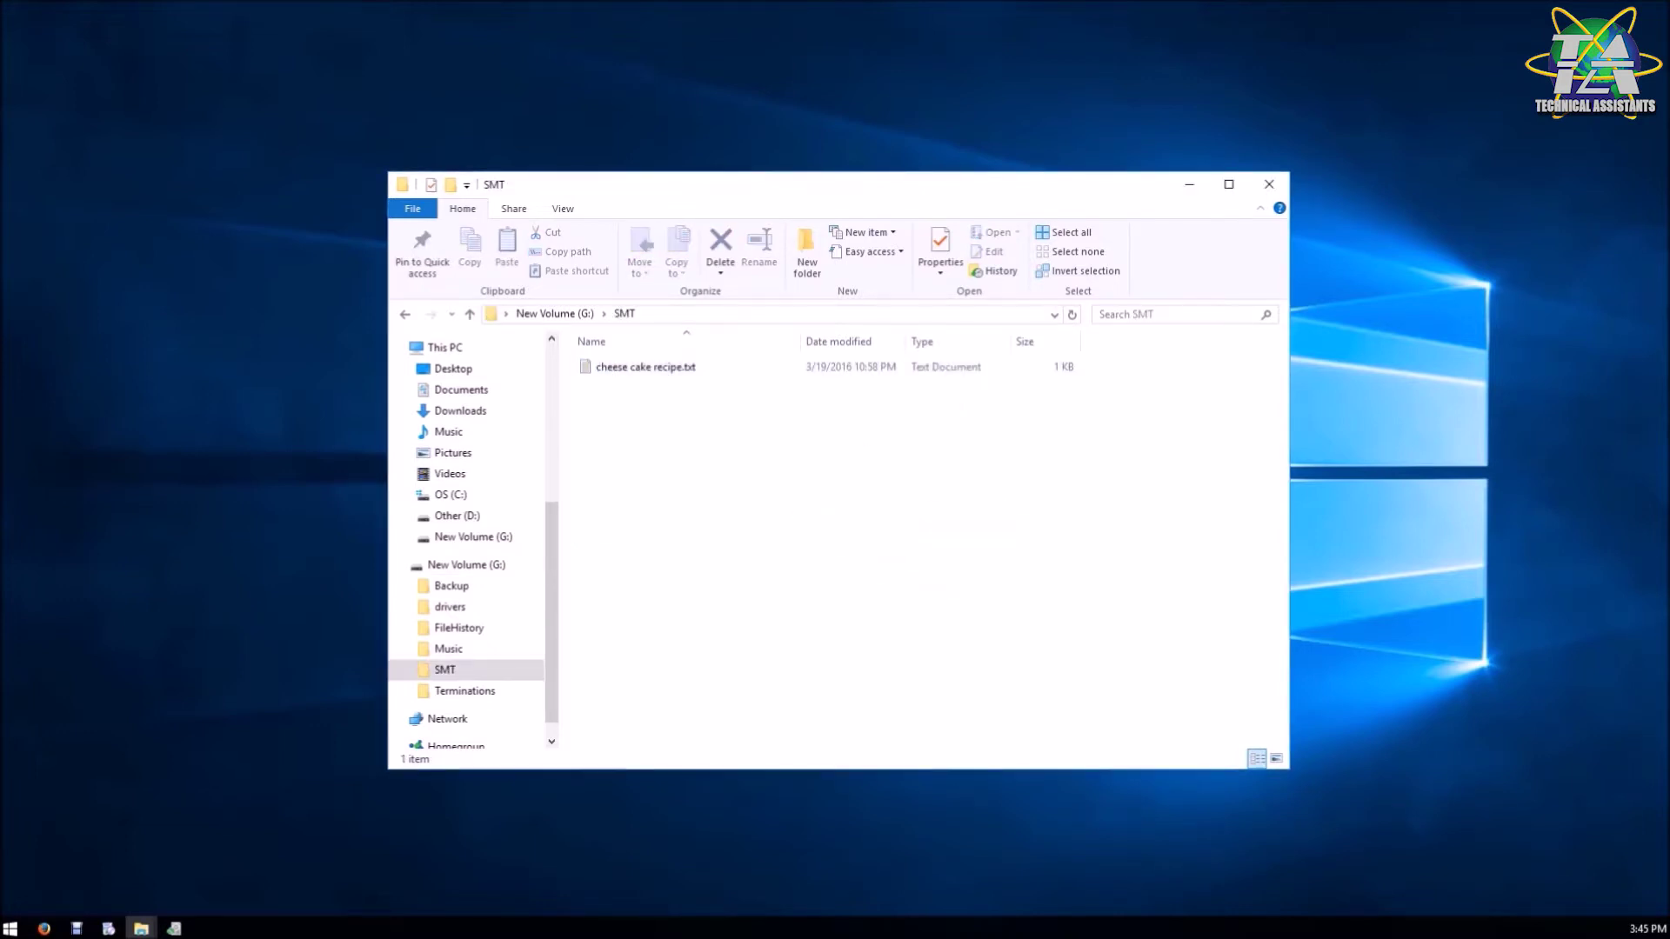
drag(1669, 566, 1035, 576)
drag(1669, 487, 851, 581)
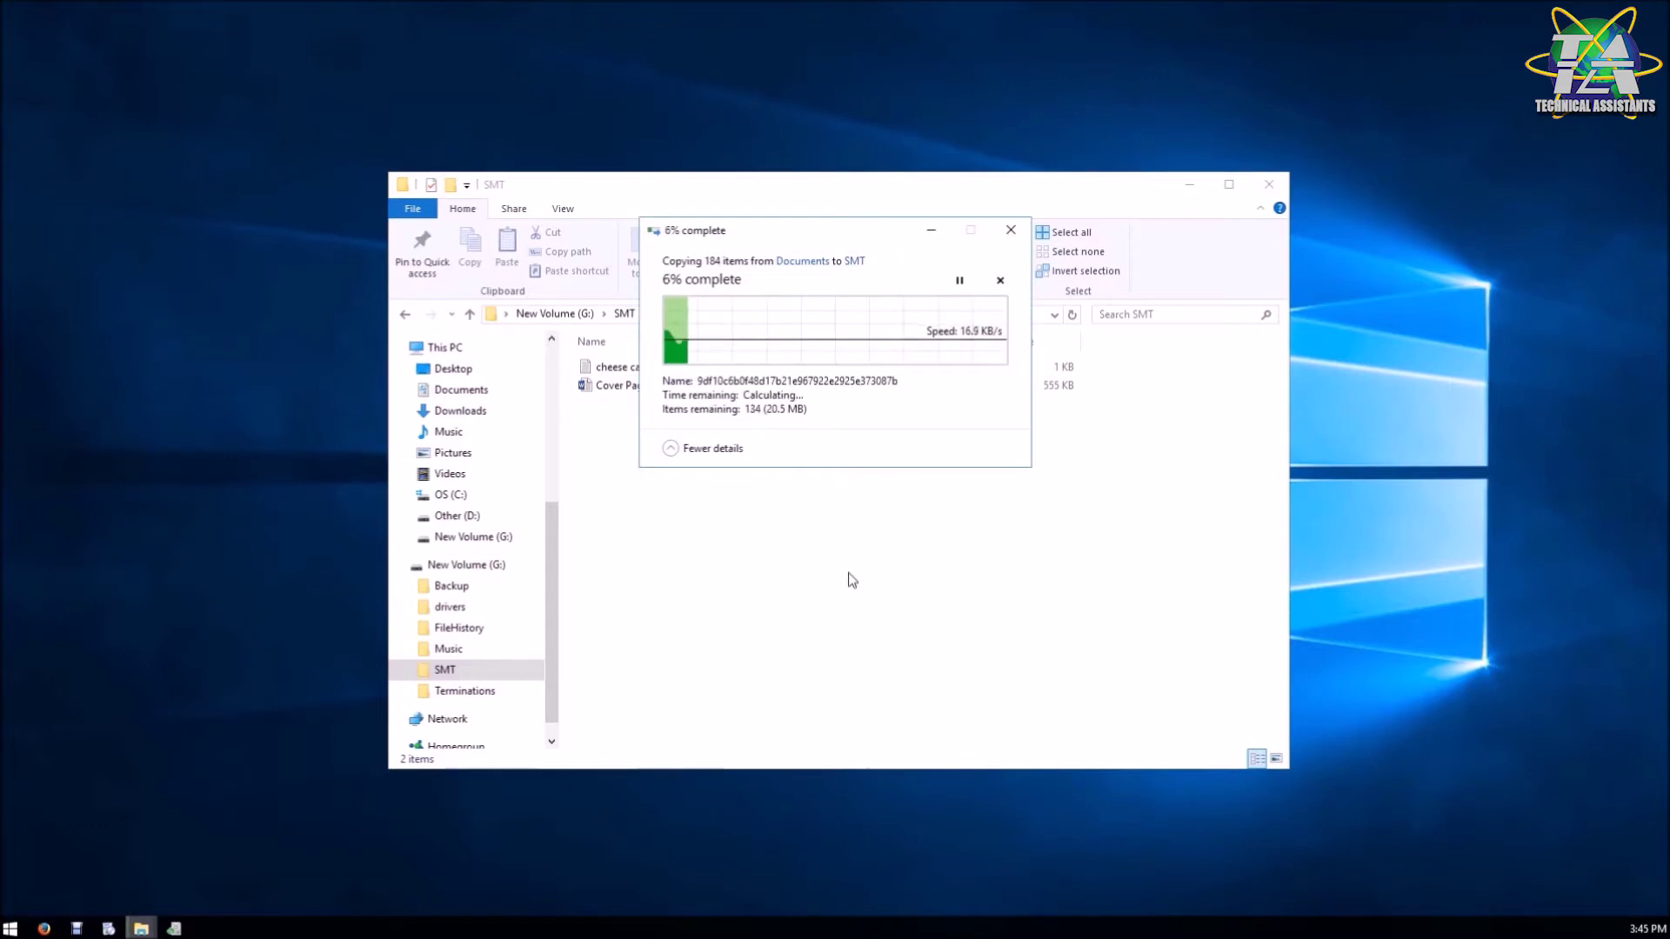
- Permanently delete the SMT folder from G: with Shift+Delete
key(alt+Up)
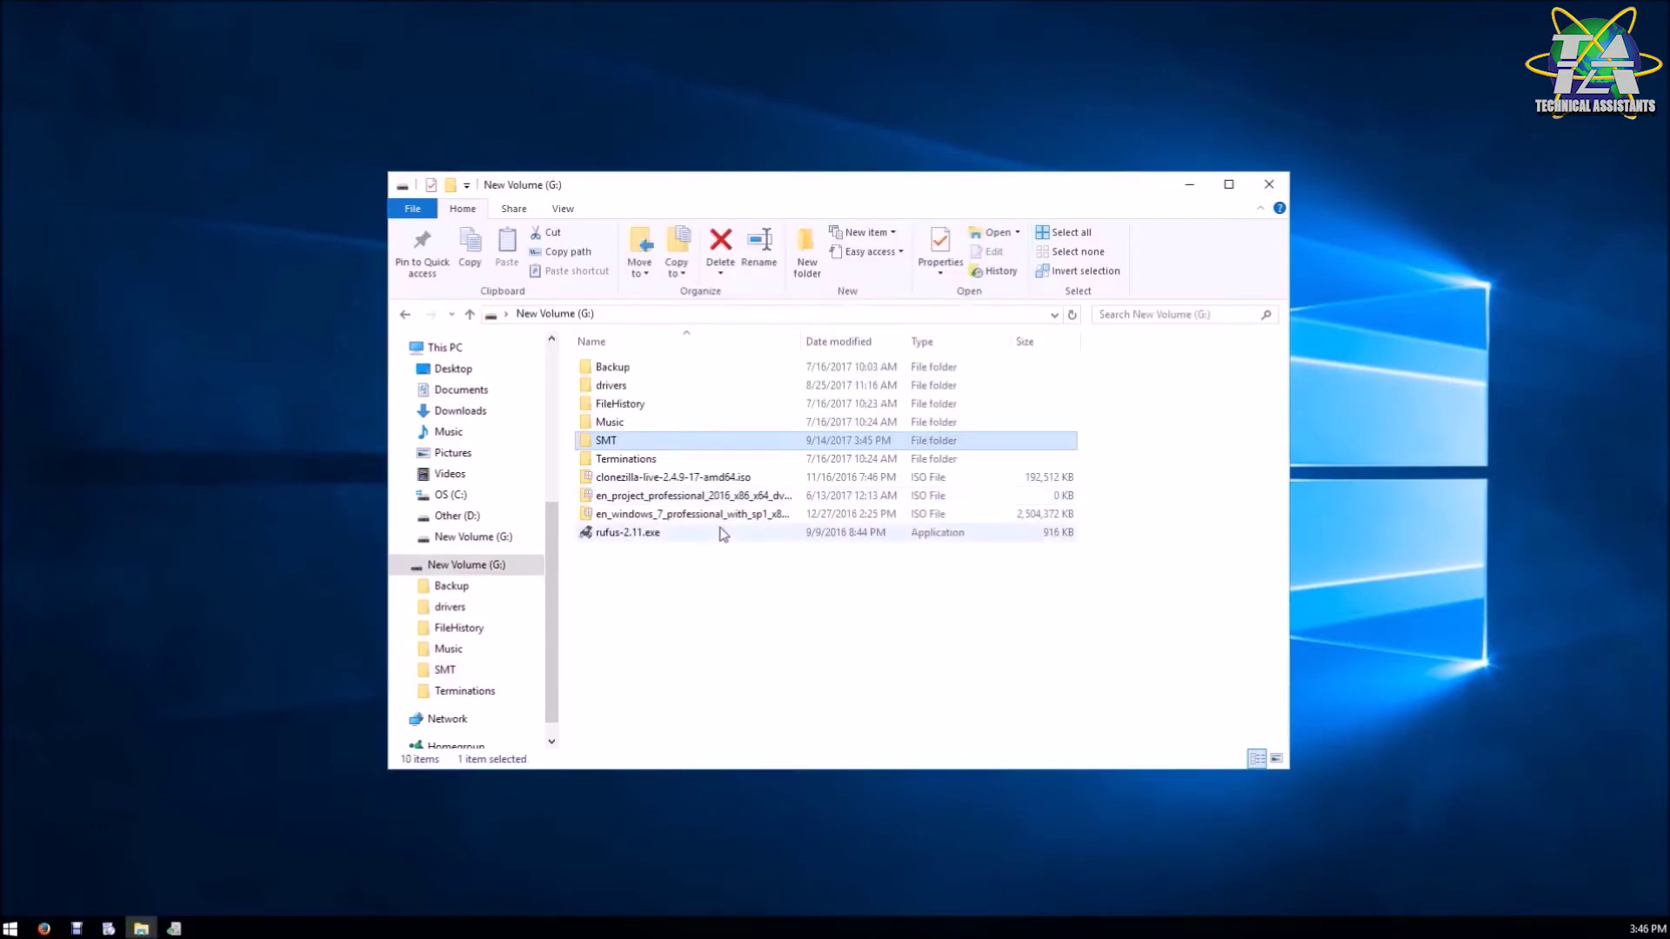
key(shift+Delete)
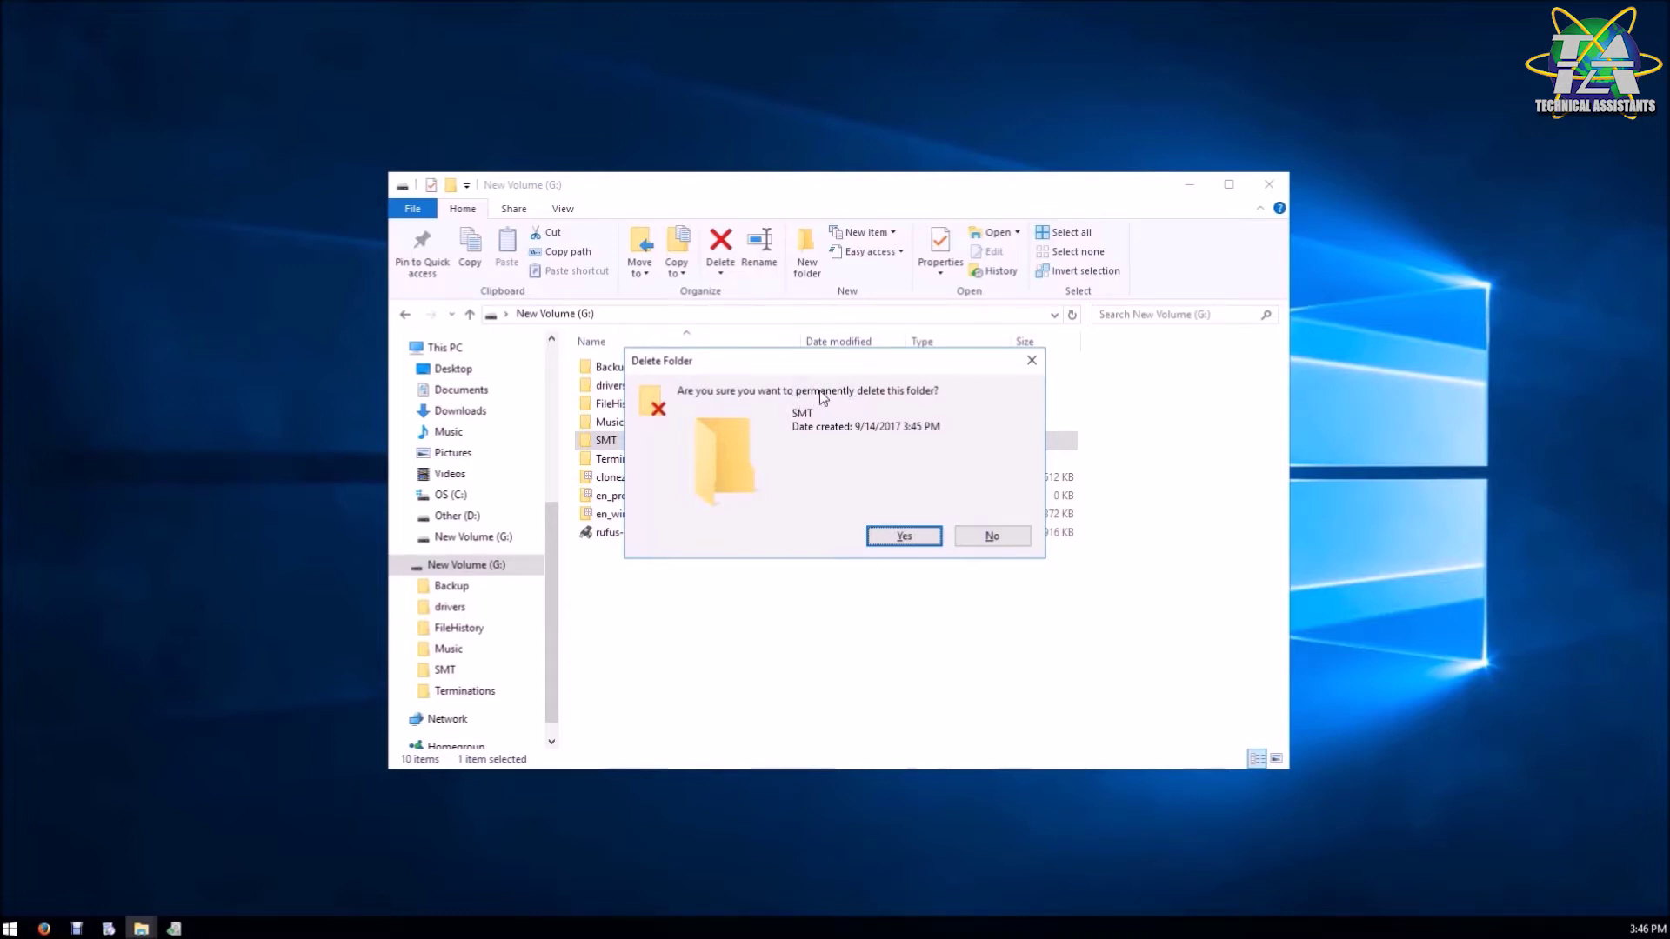
click(908, 539)
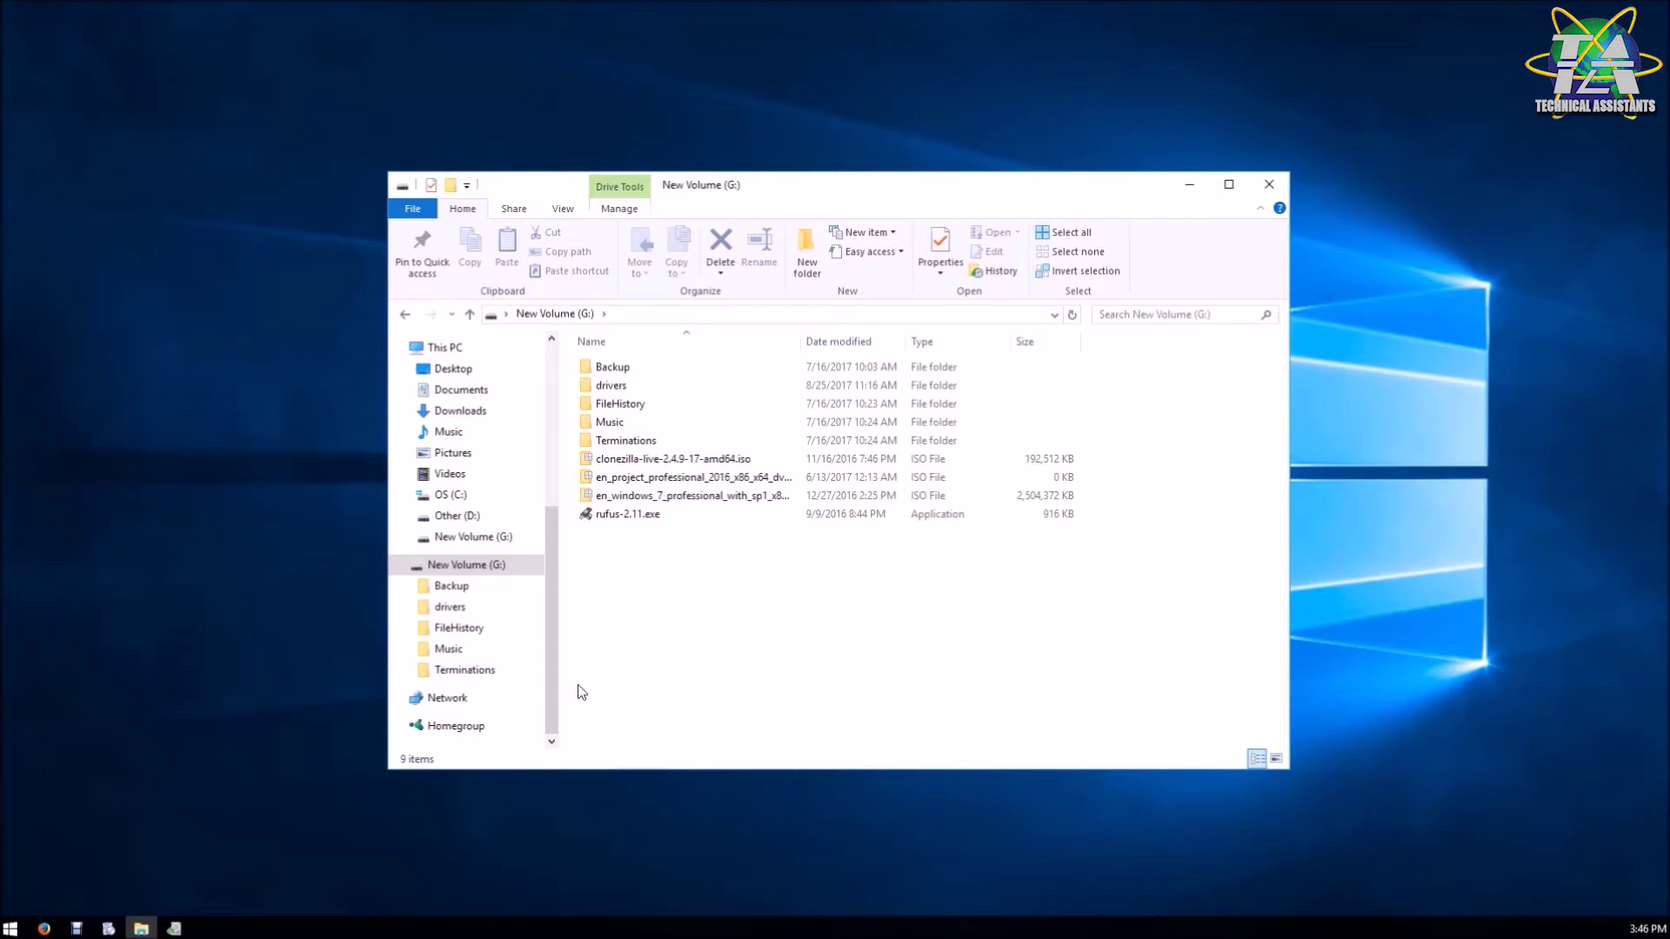
- Launch testdisk_win.exe from D:\testdisk-7.1-WIP with administrator rights
click(459, 517)
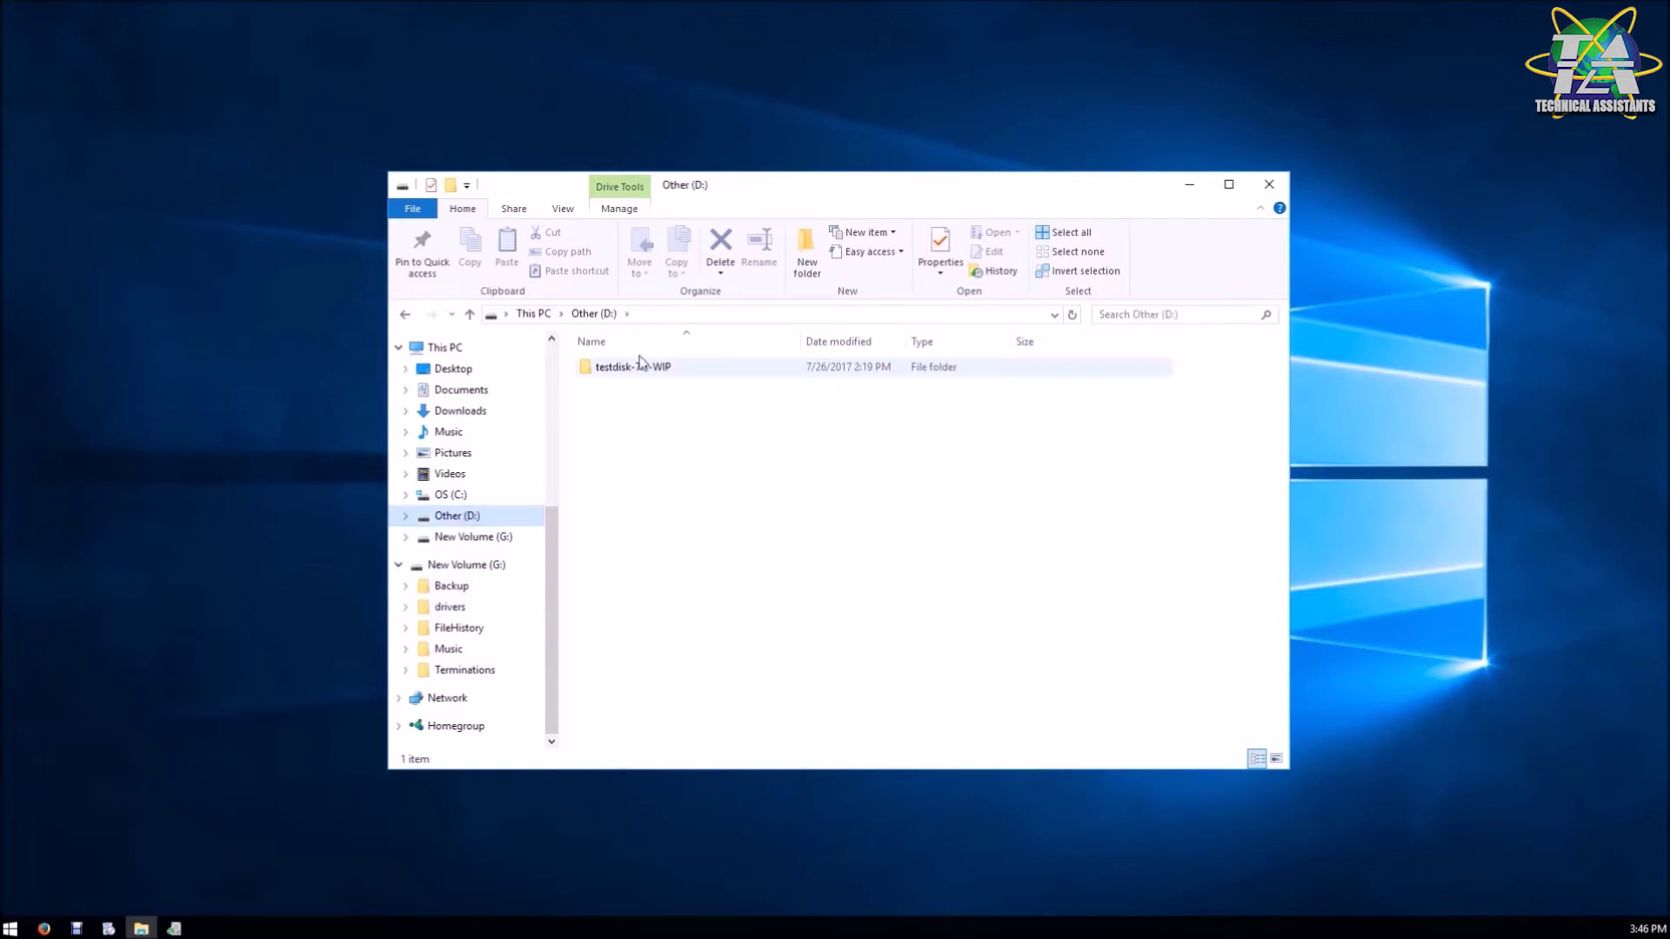
click(651, 369)
double_click(651, 369)
scroll(696, 487, down, 7)
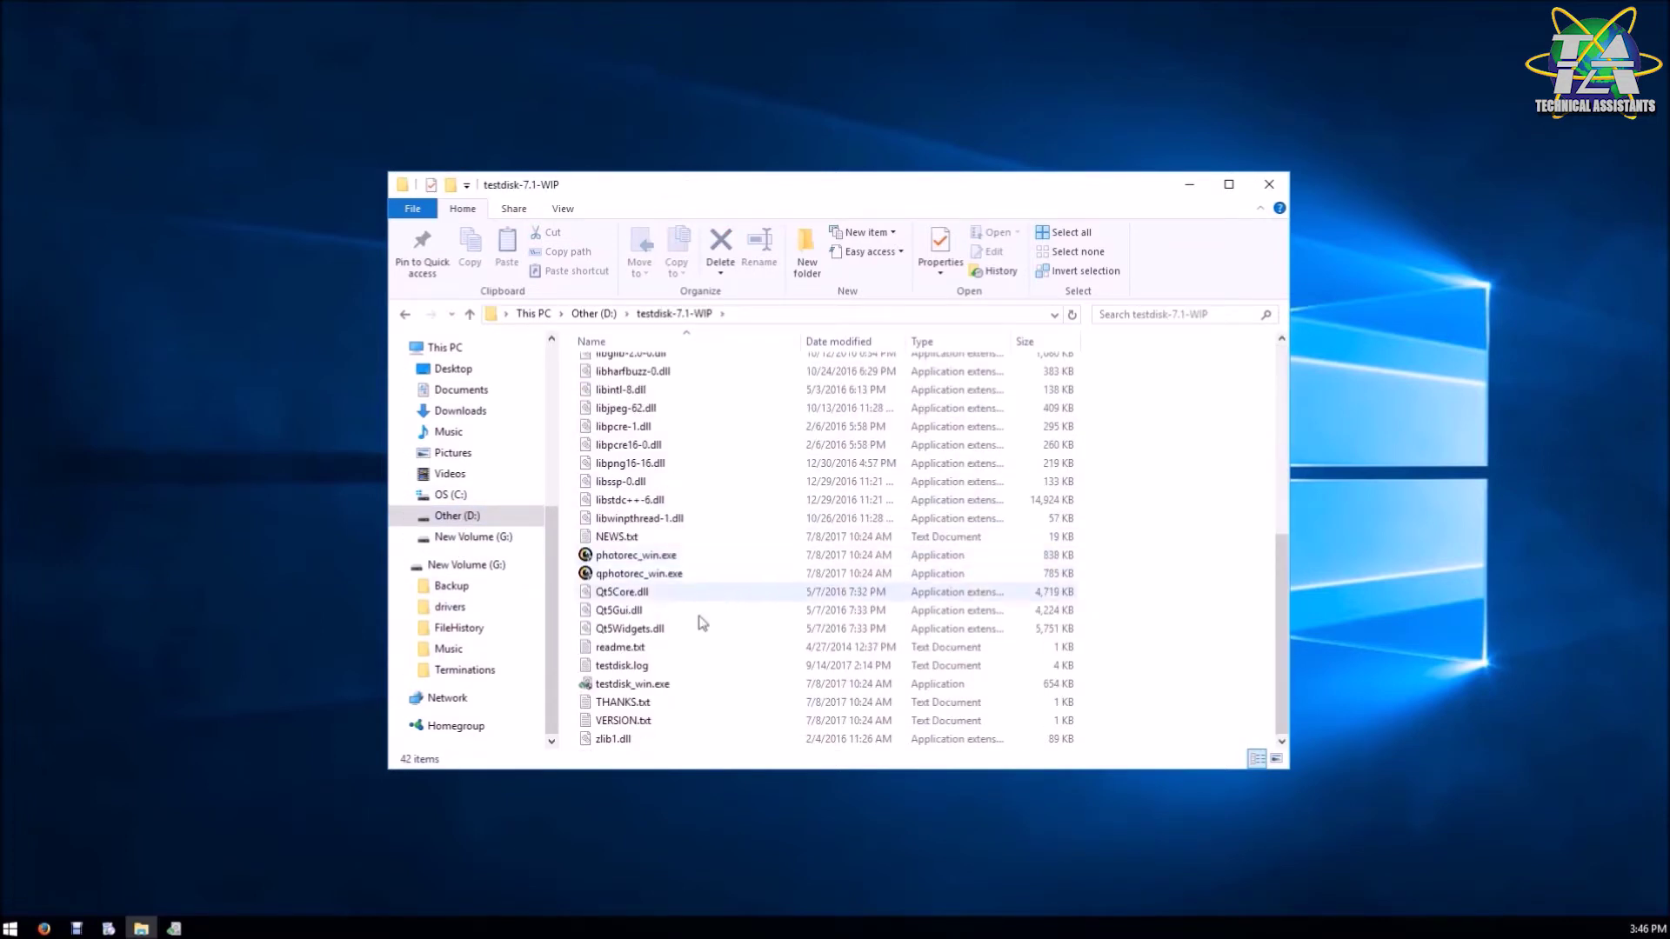
double_click(640, 686)
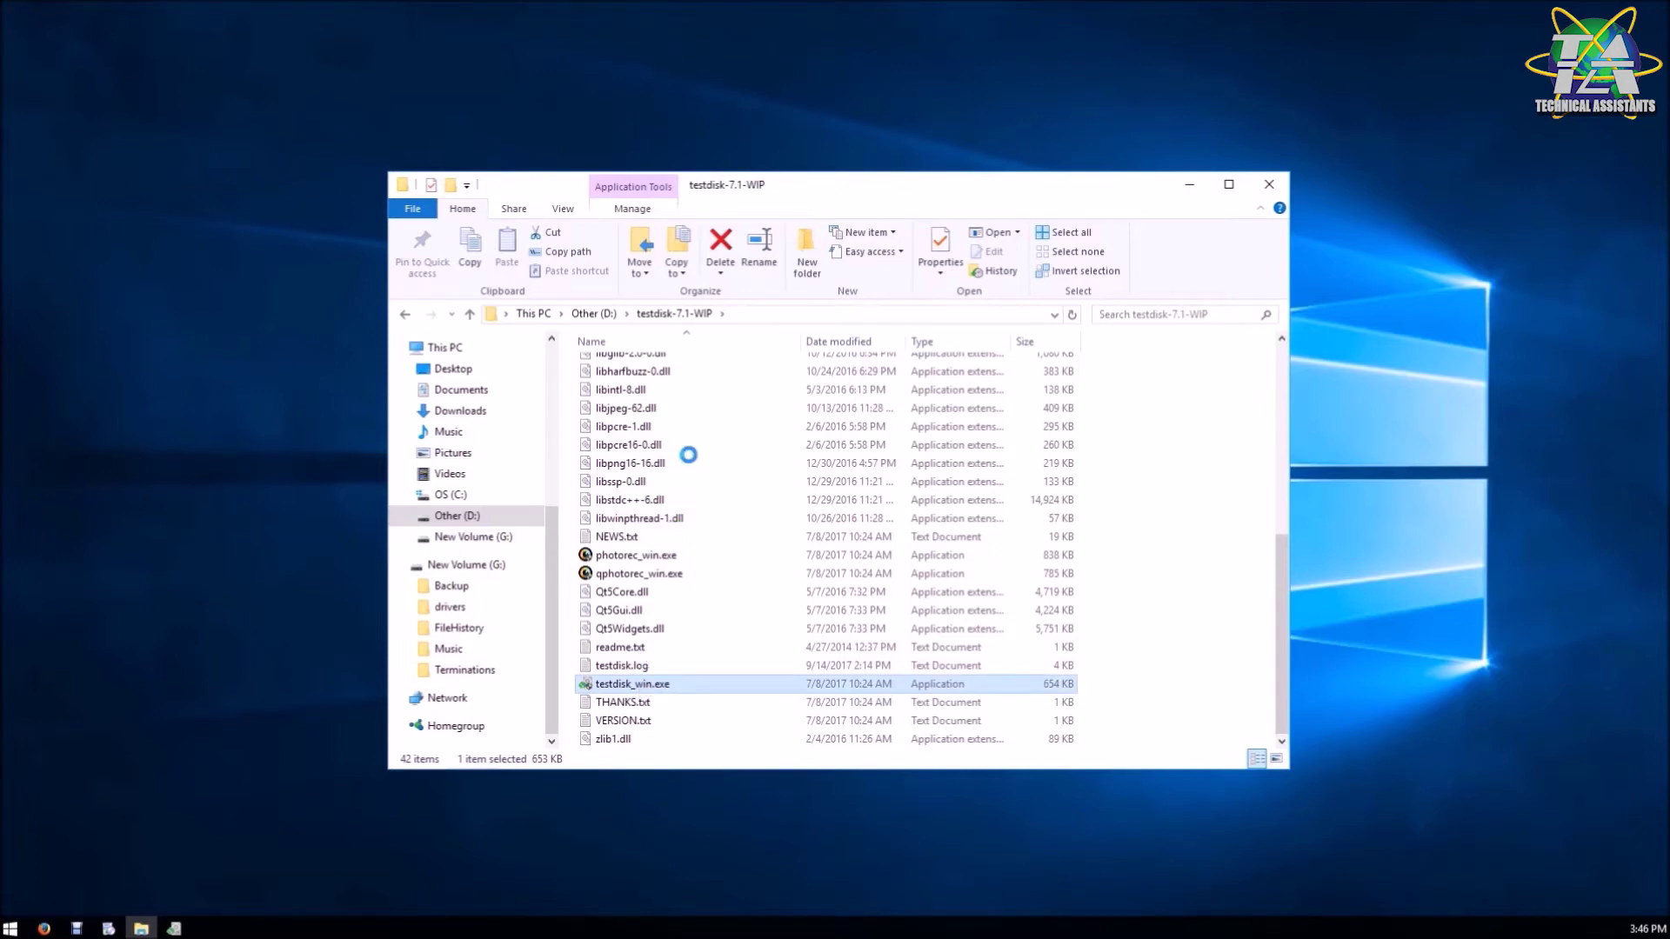
key(shift+F10)
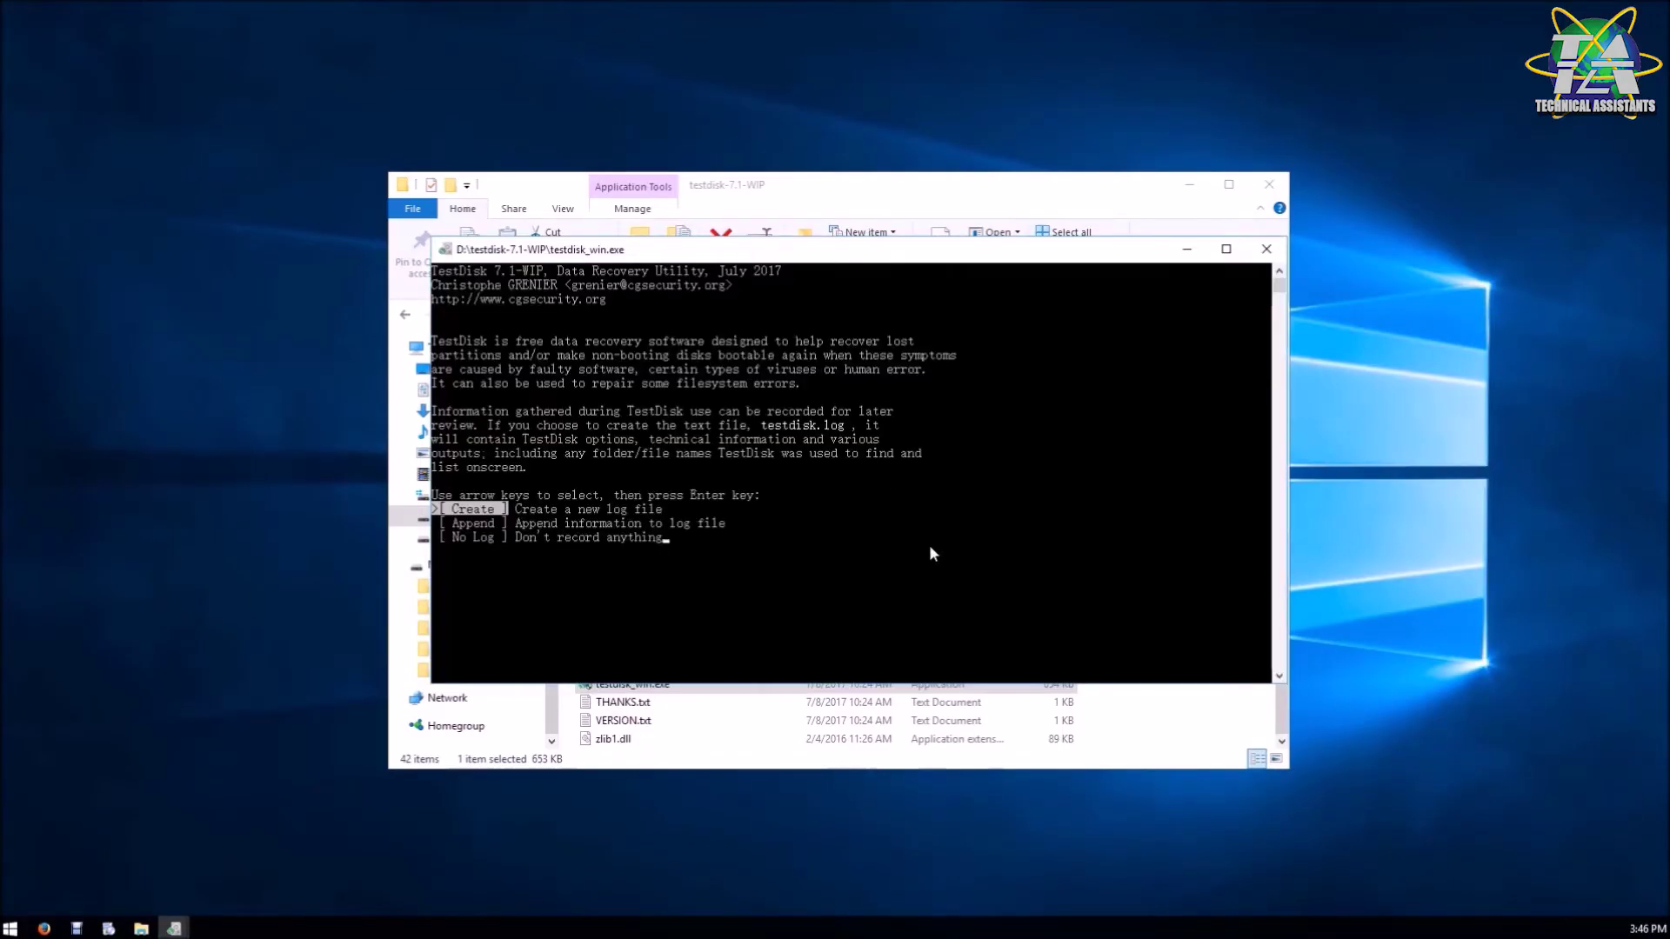
- Choose No Log and proceed with the 2000 GB disk /dev/sdb
key(Down)
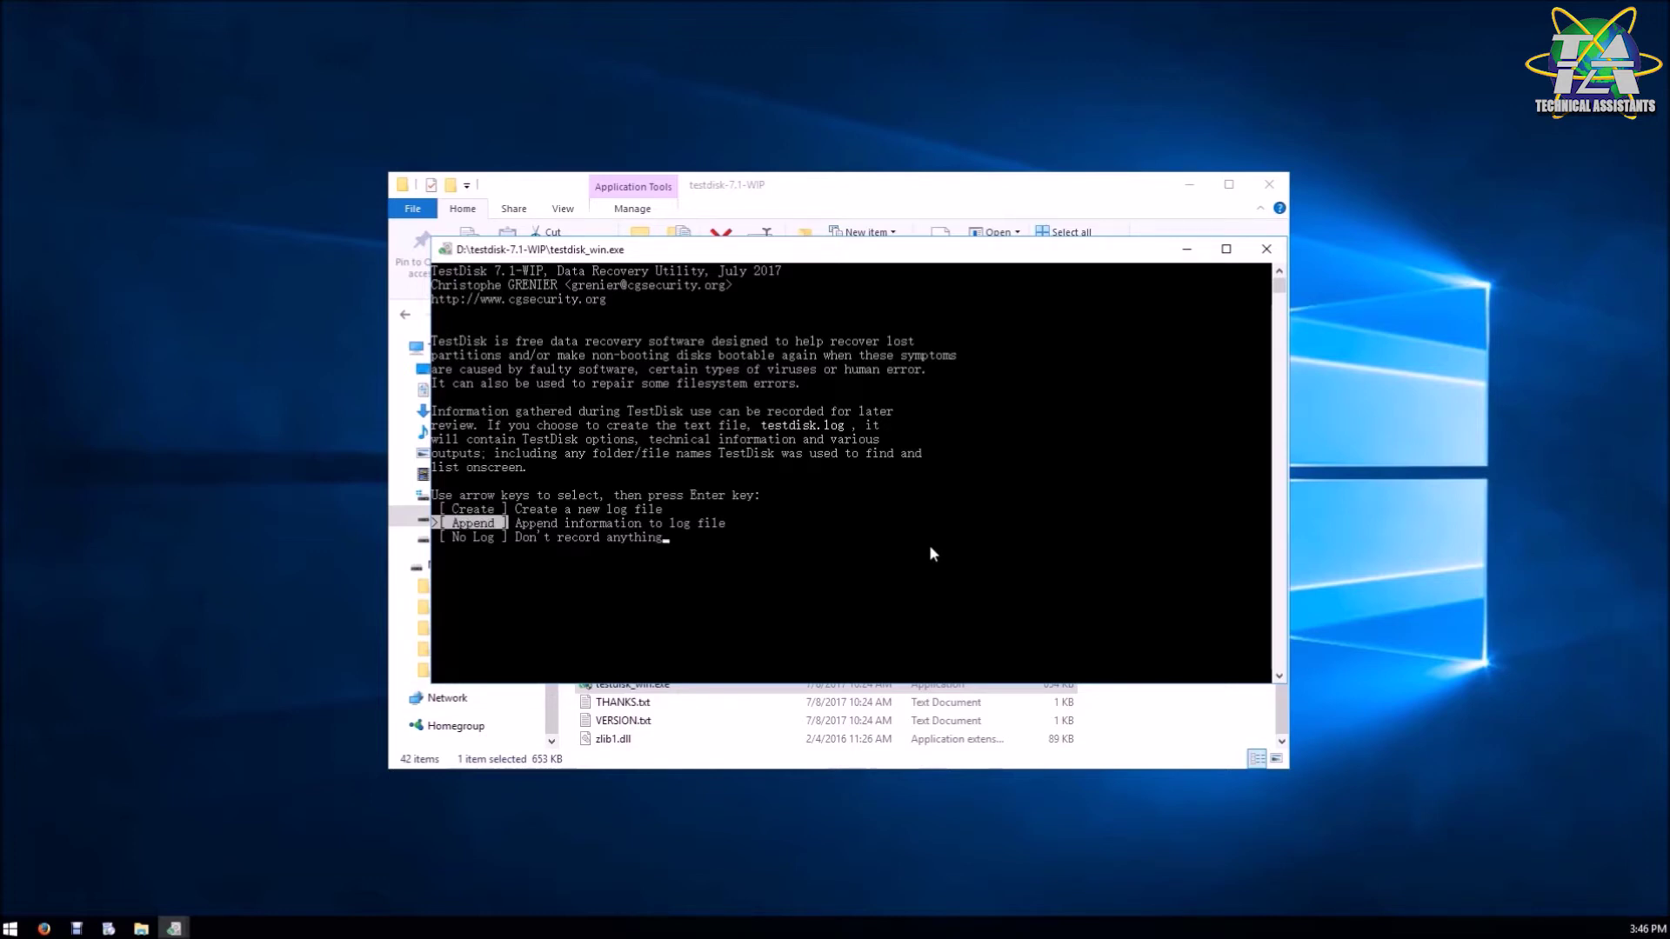
key(Down)
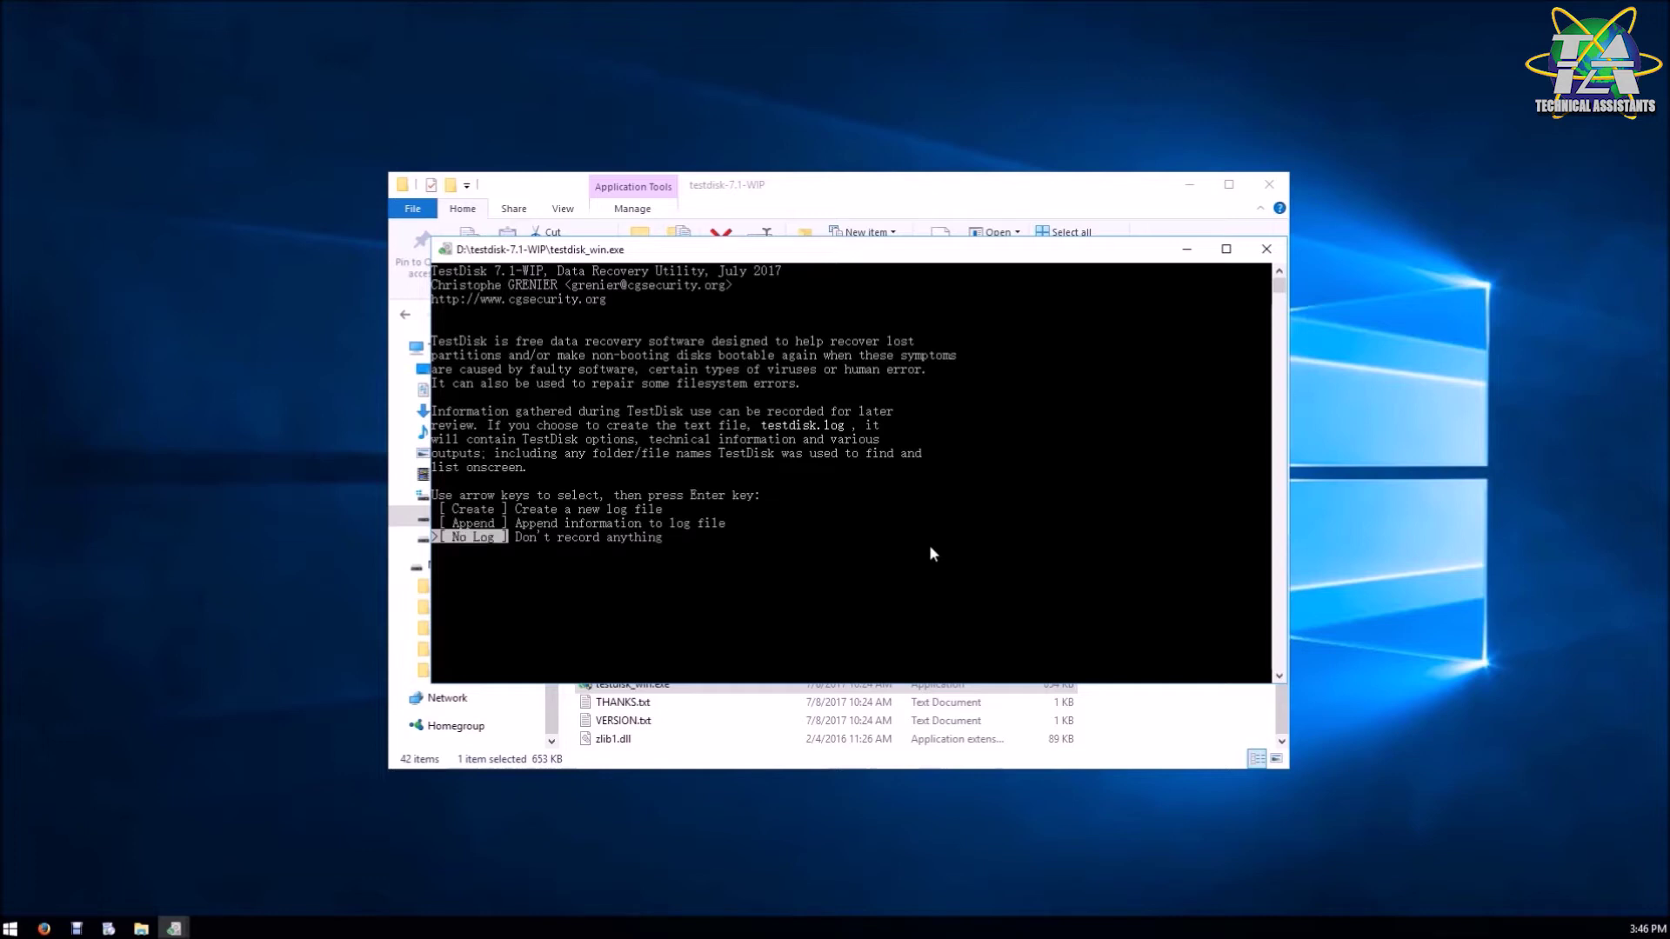
key(Return)
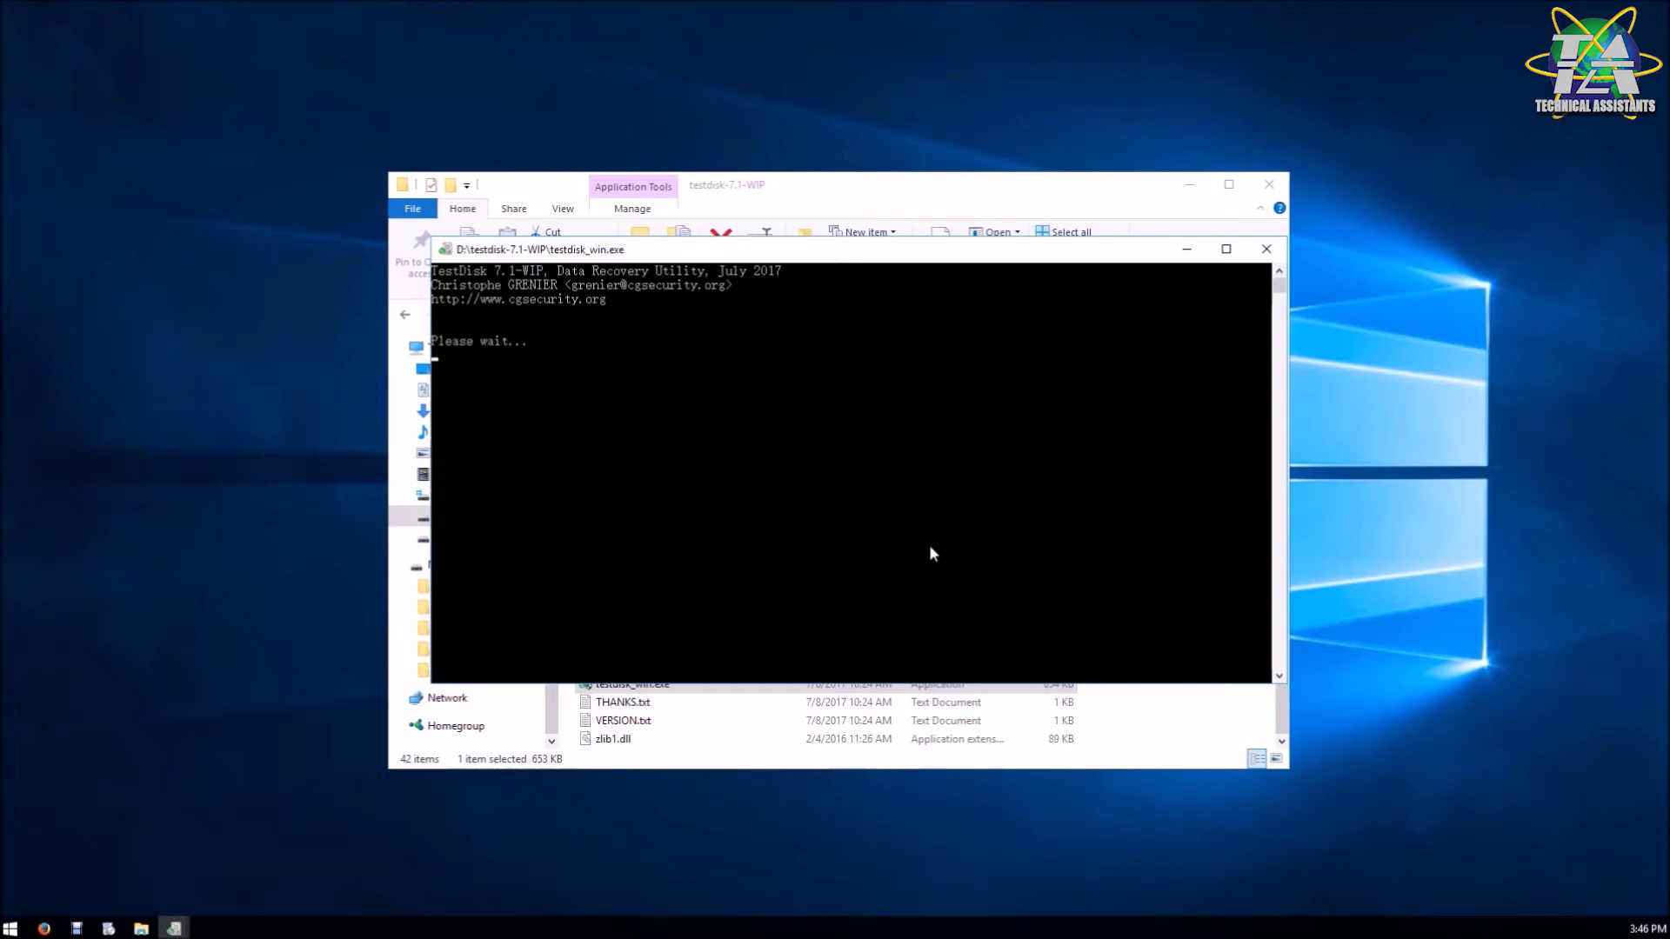
key(Down)
key(Up)
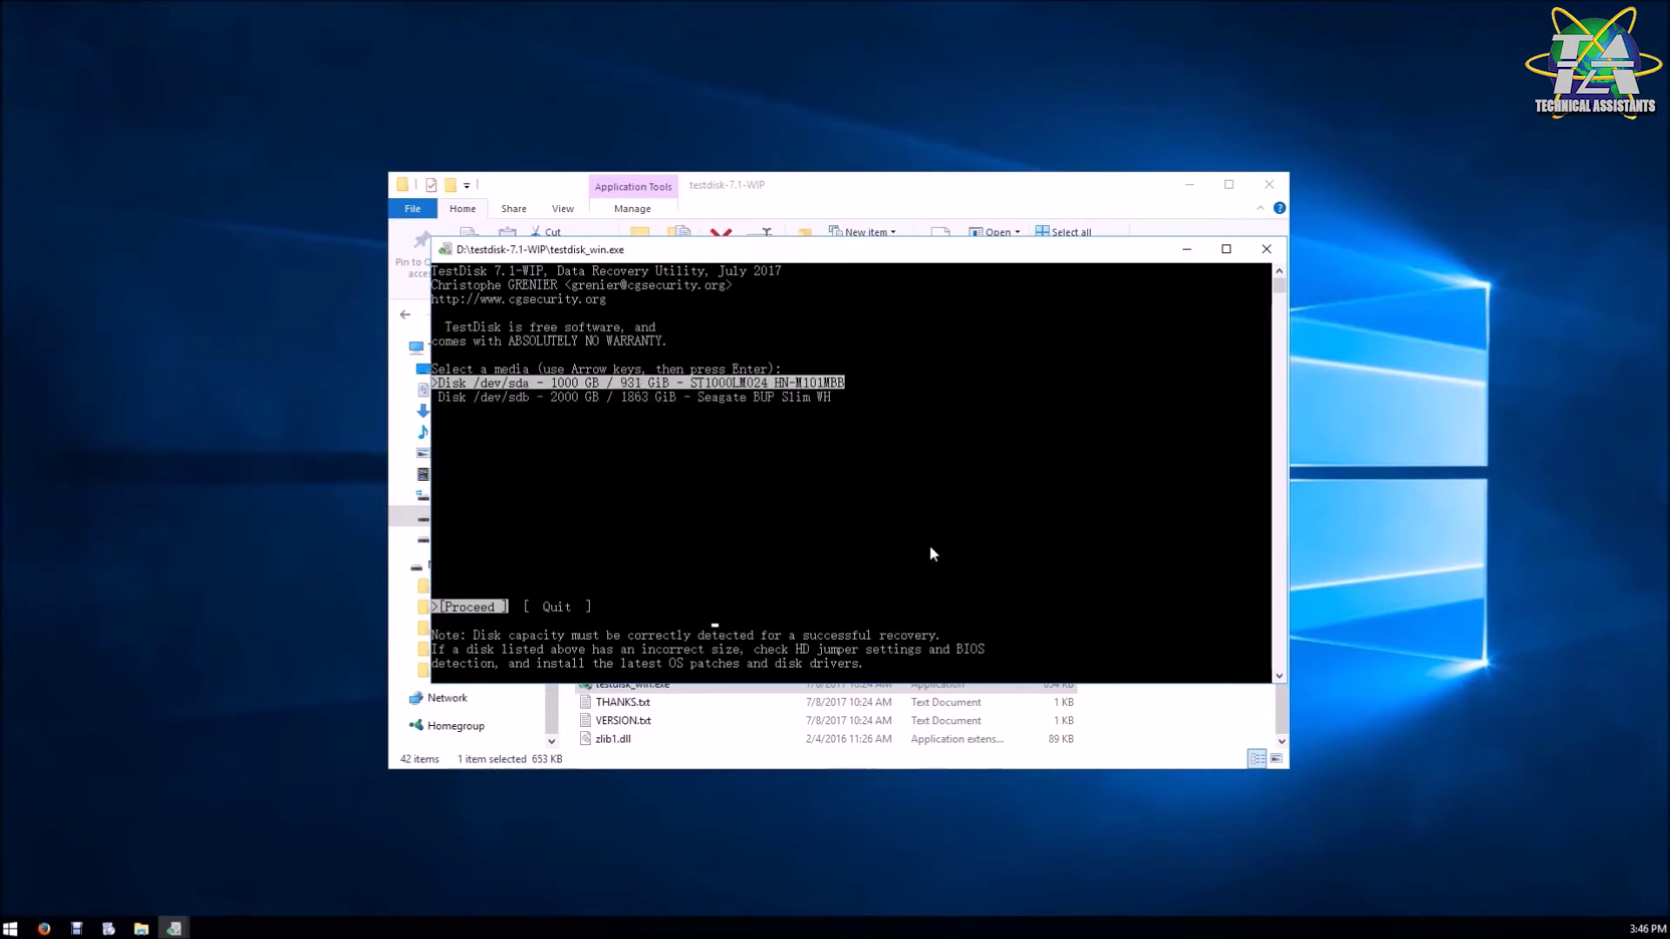
key(Down)
key(Up)
key(Down)
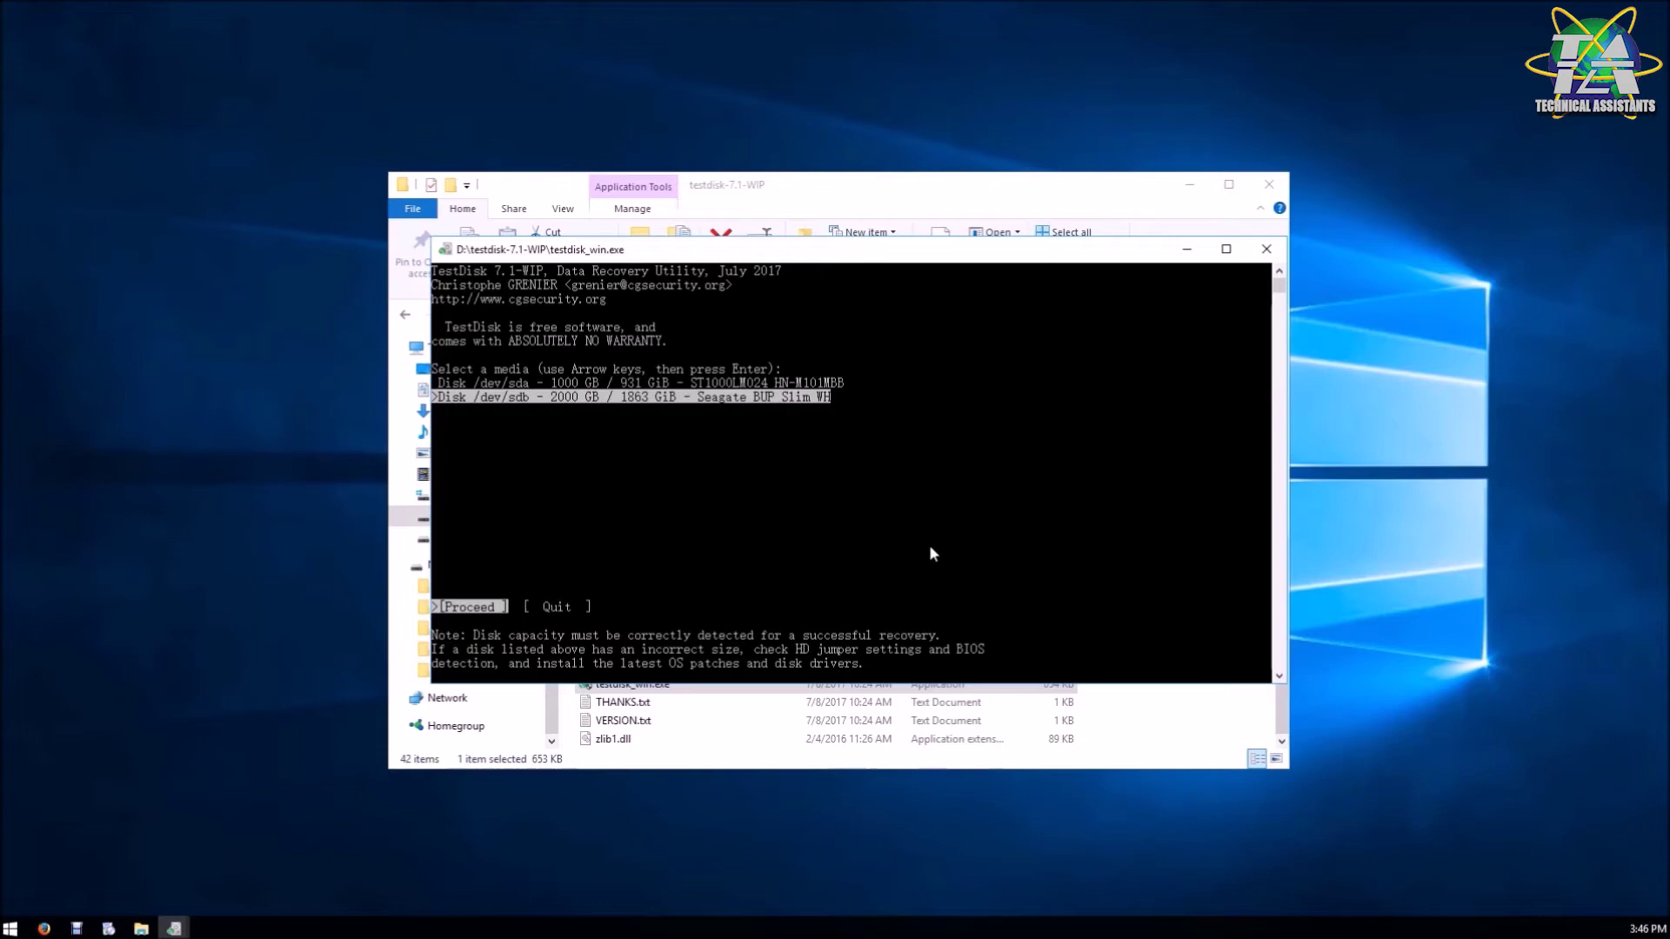
key(Return)
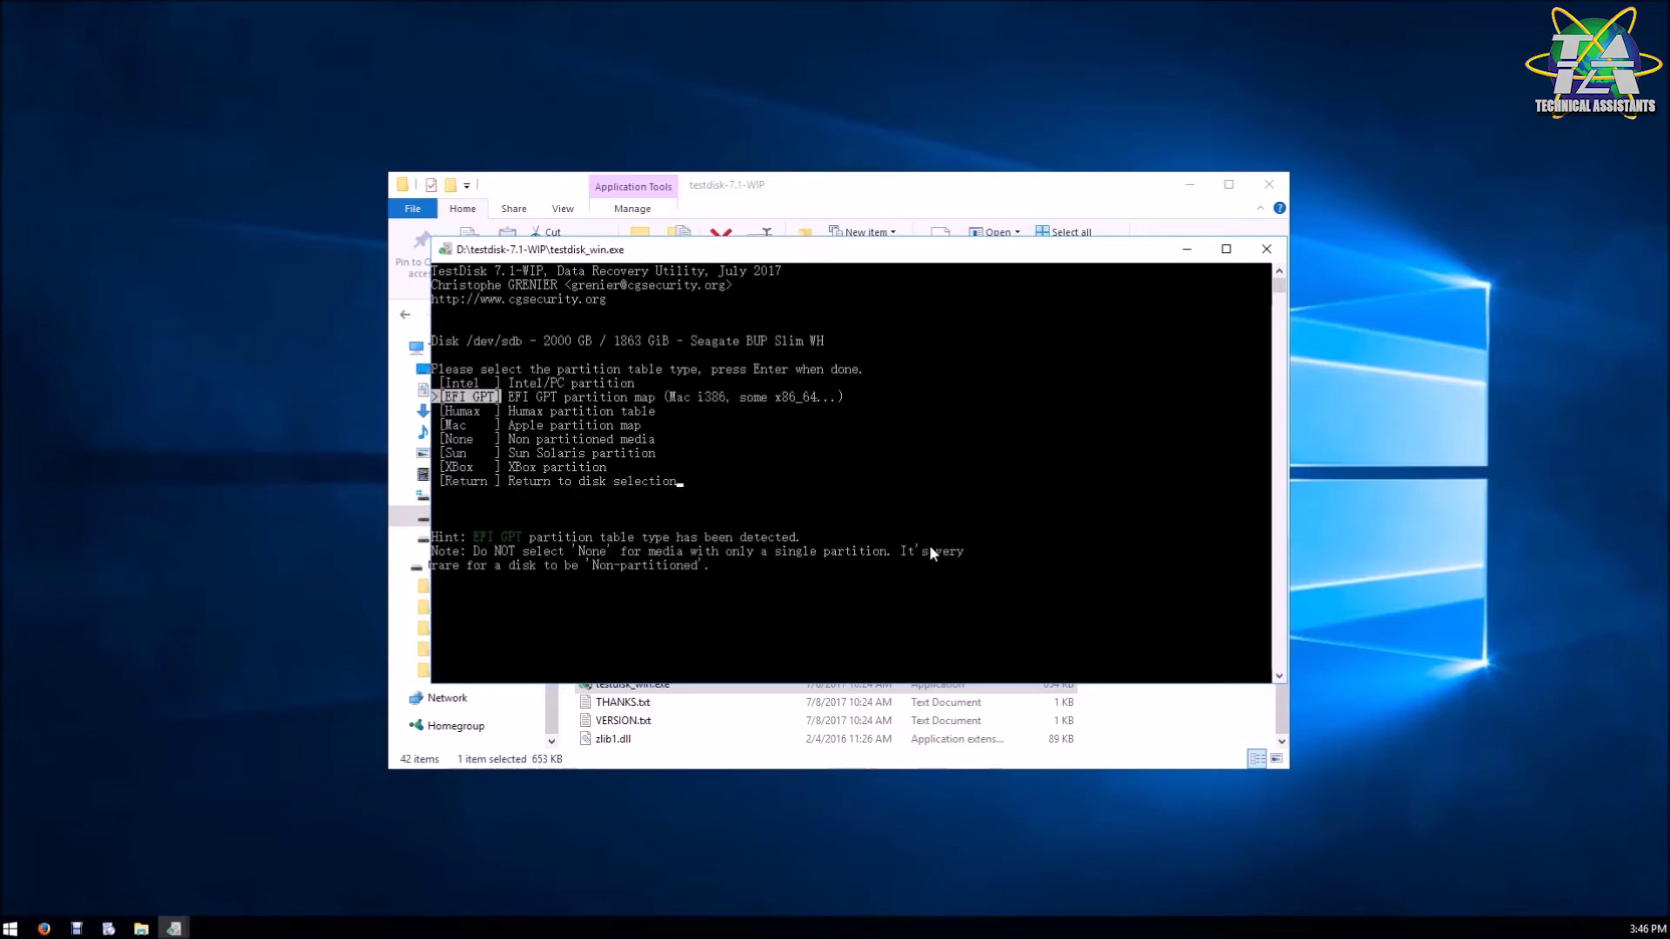
- Accept EFI GPT, then use Advanced > Undelete on partition 2, MS Data
key(Return)
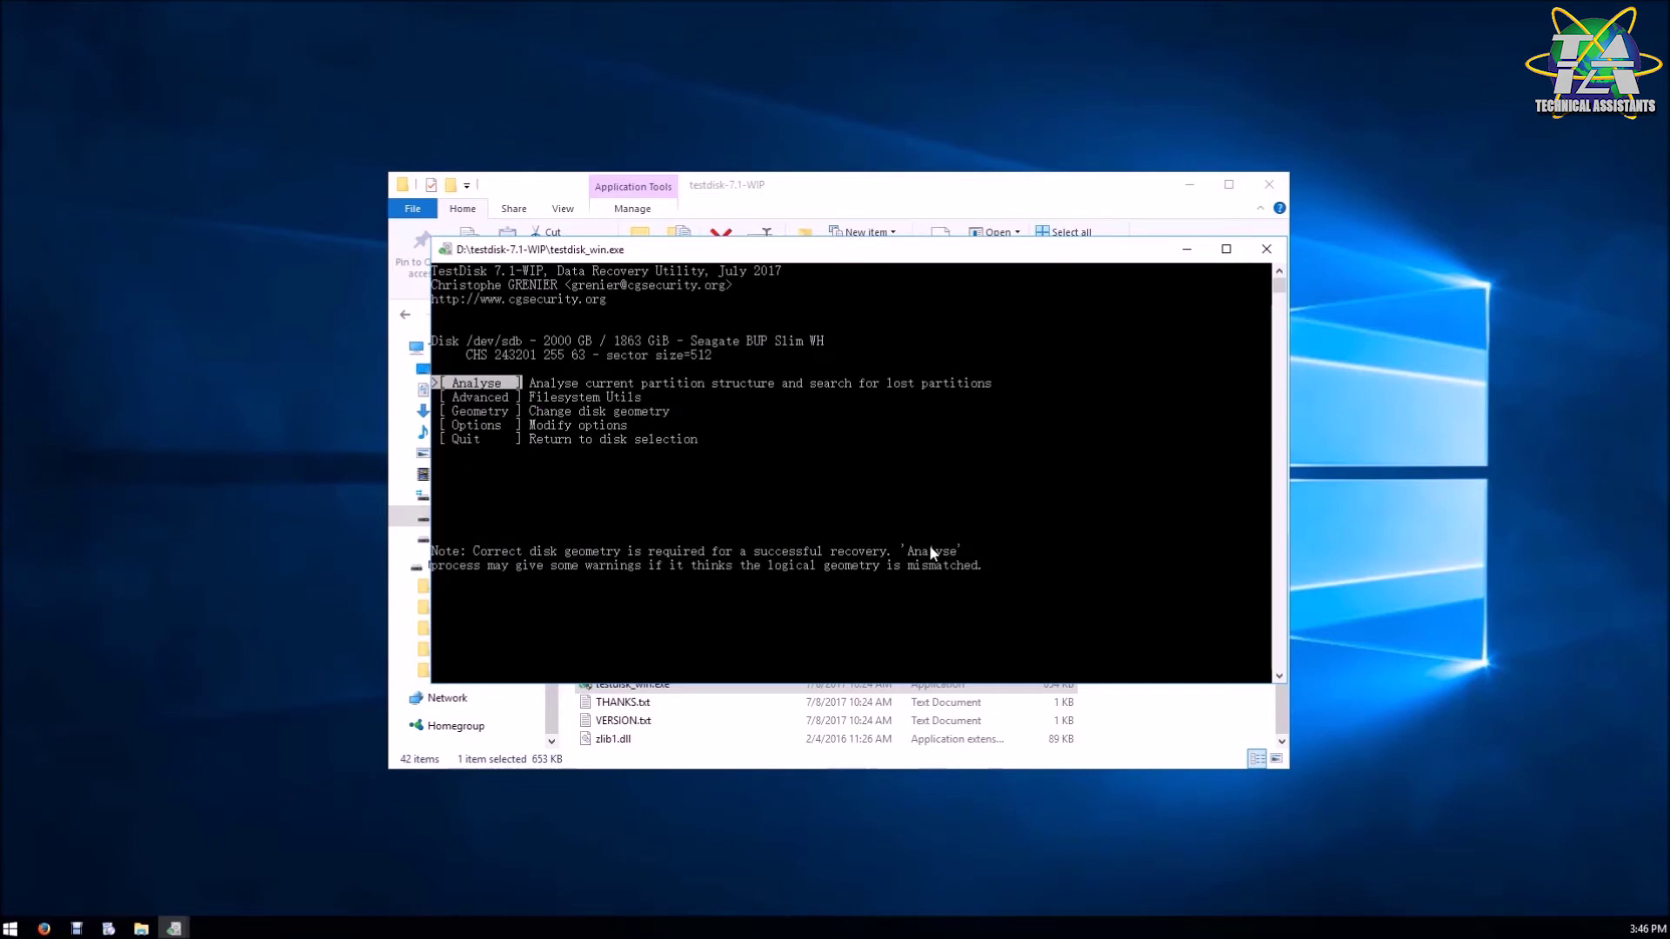
key(Down)
key(Return)
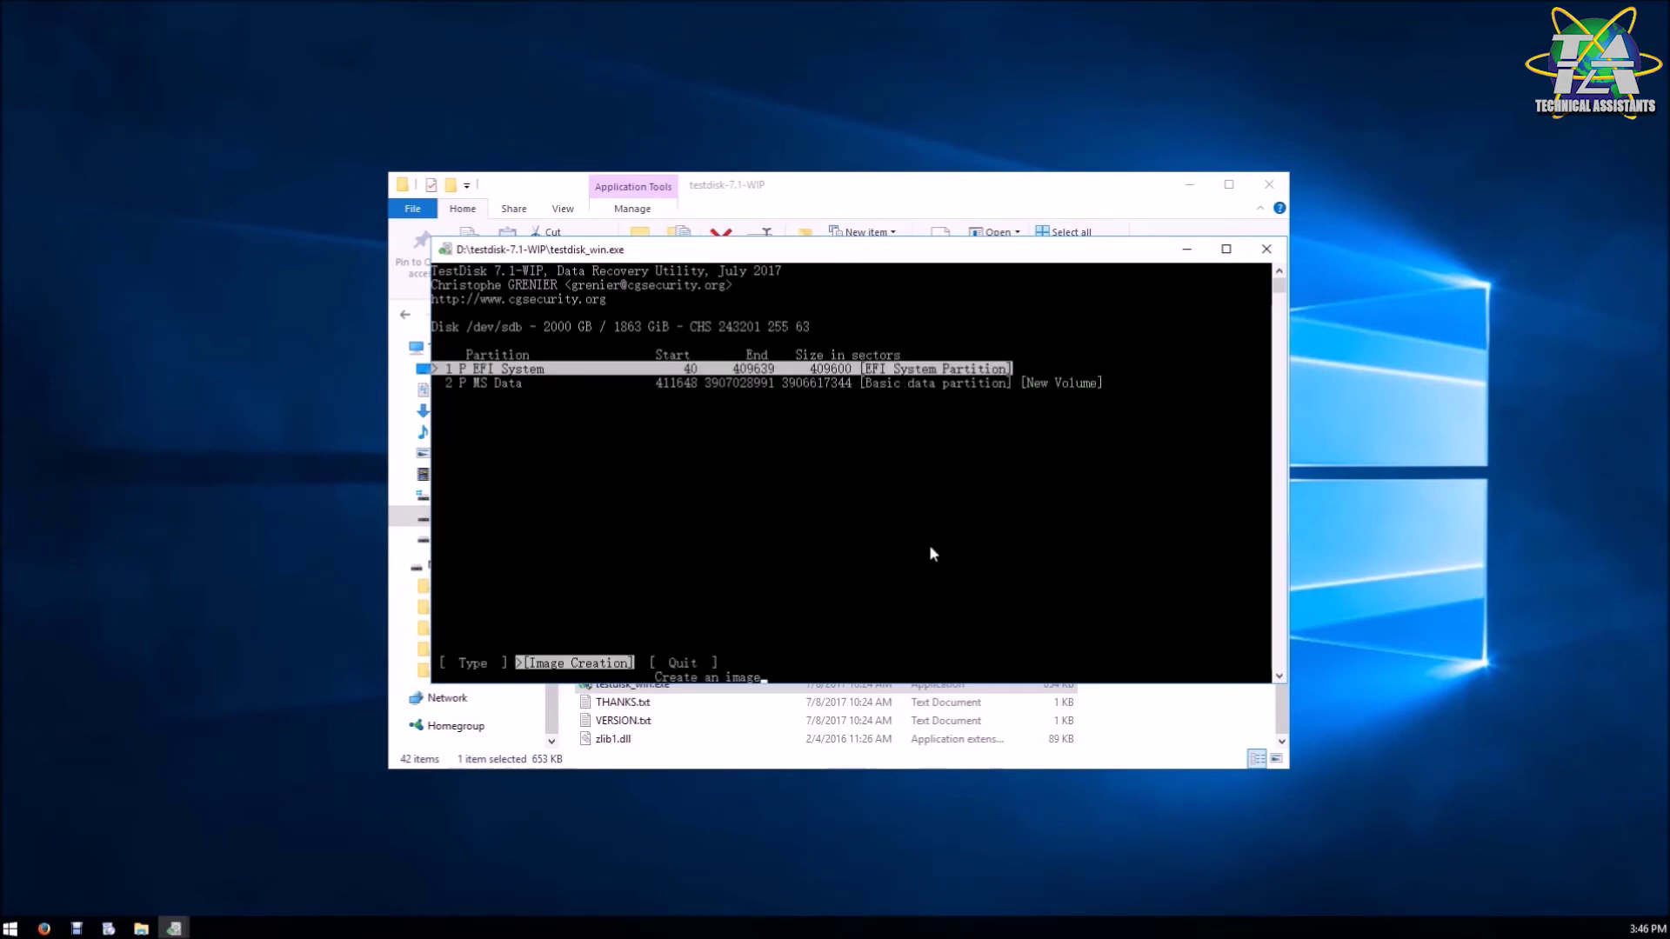
key(Down)
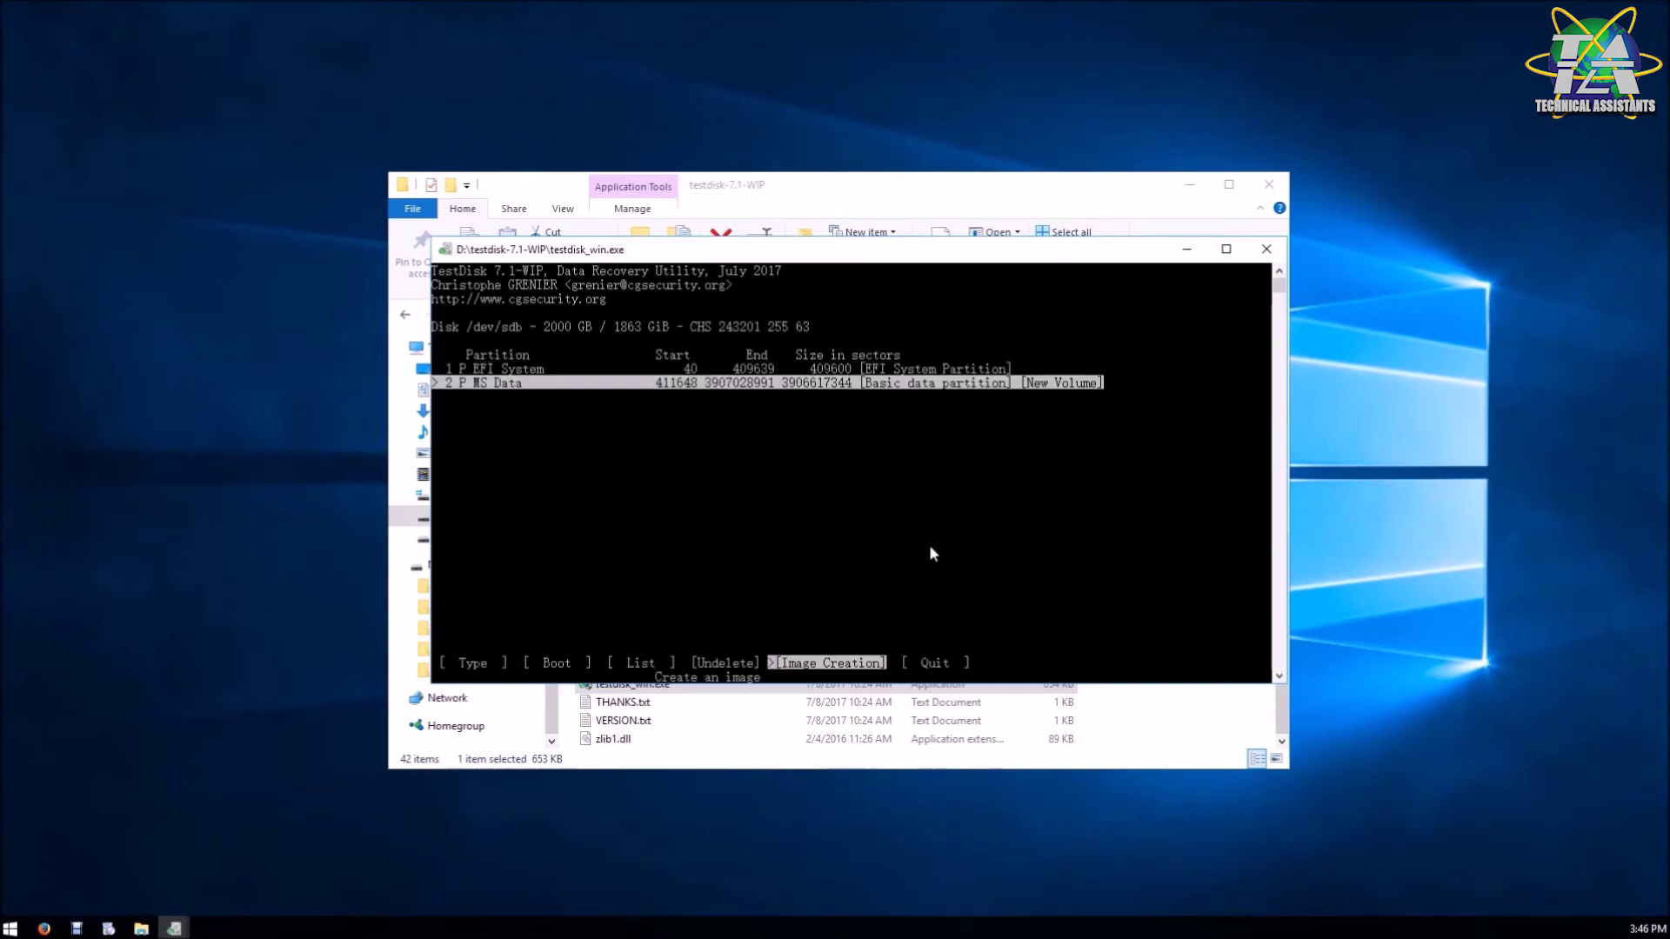
key(Left)
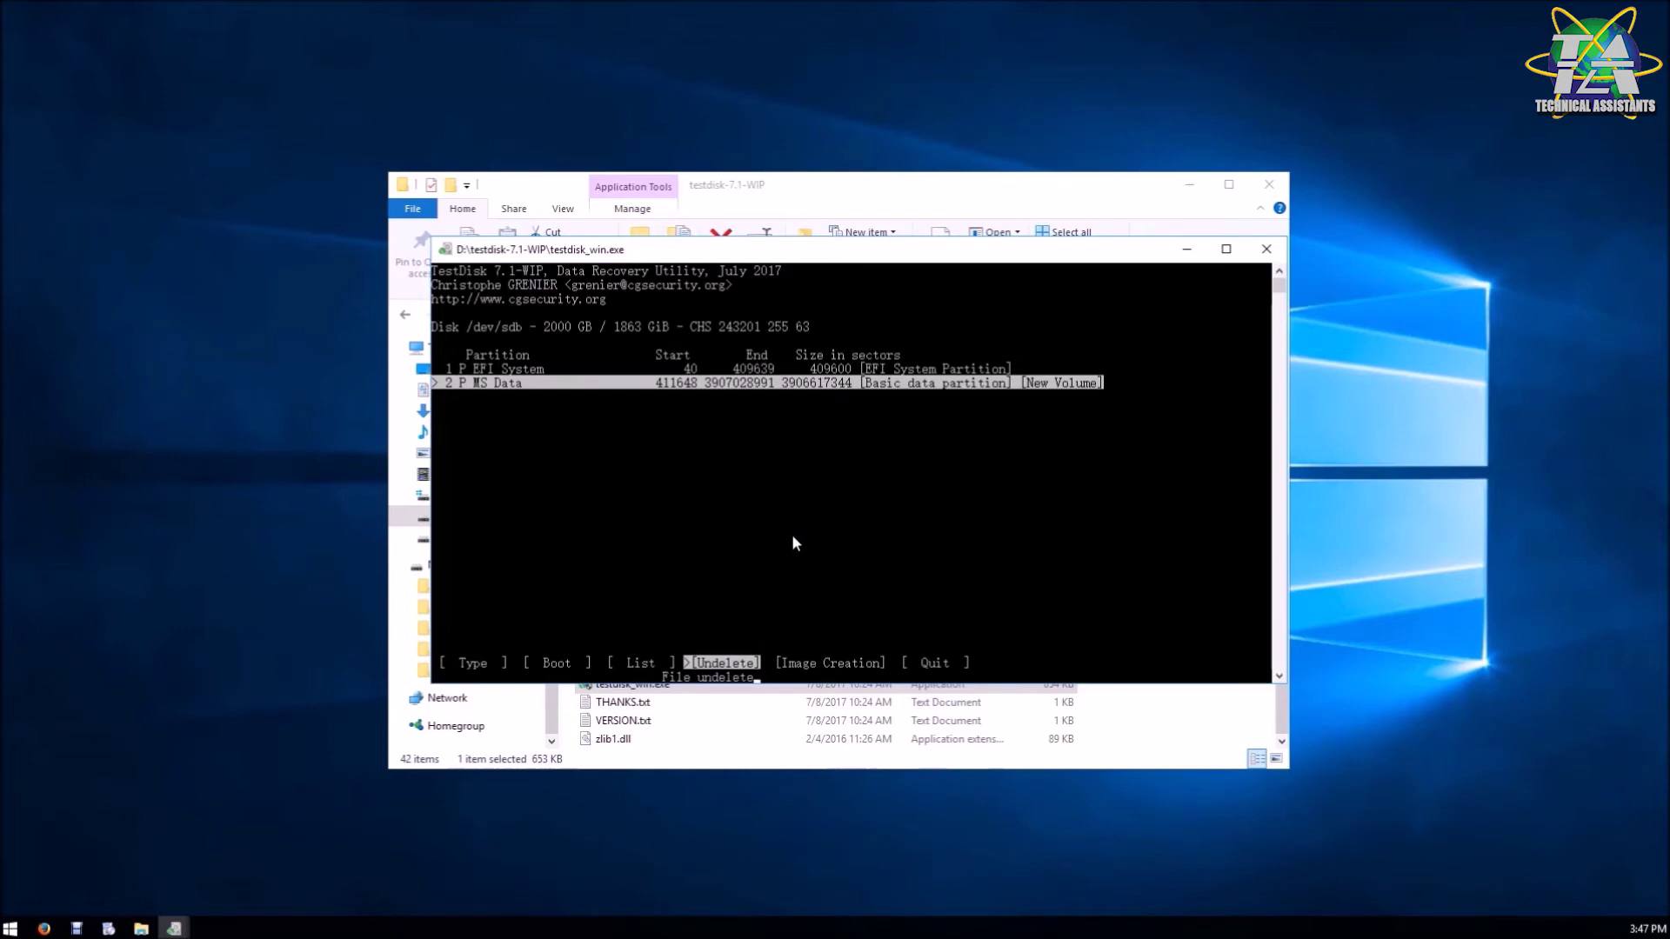
key(Right)
key(Left)
key(Return)
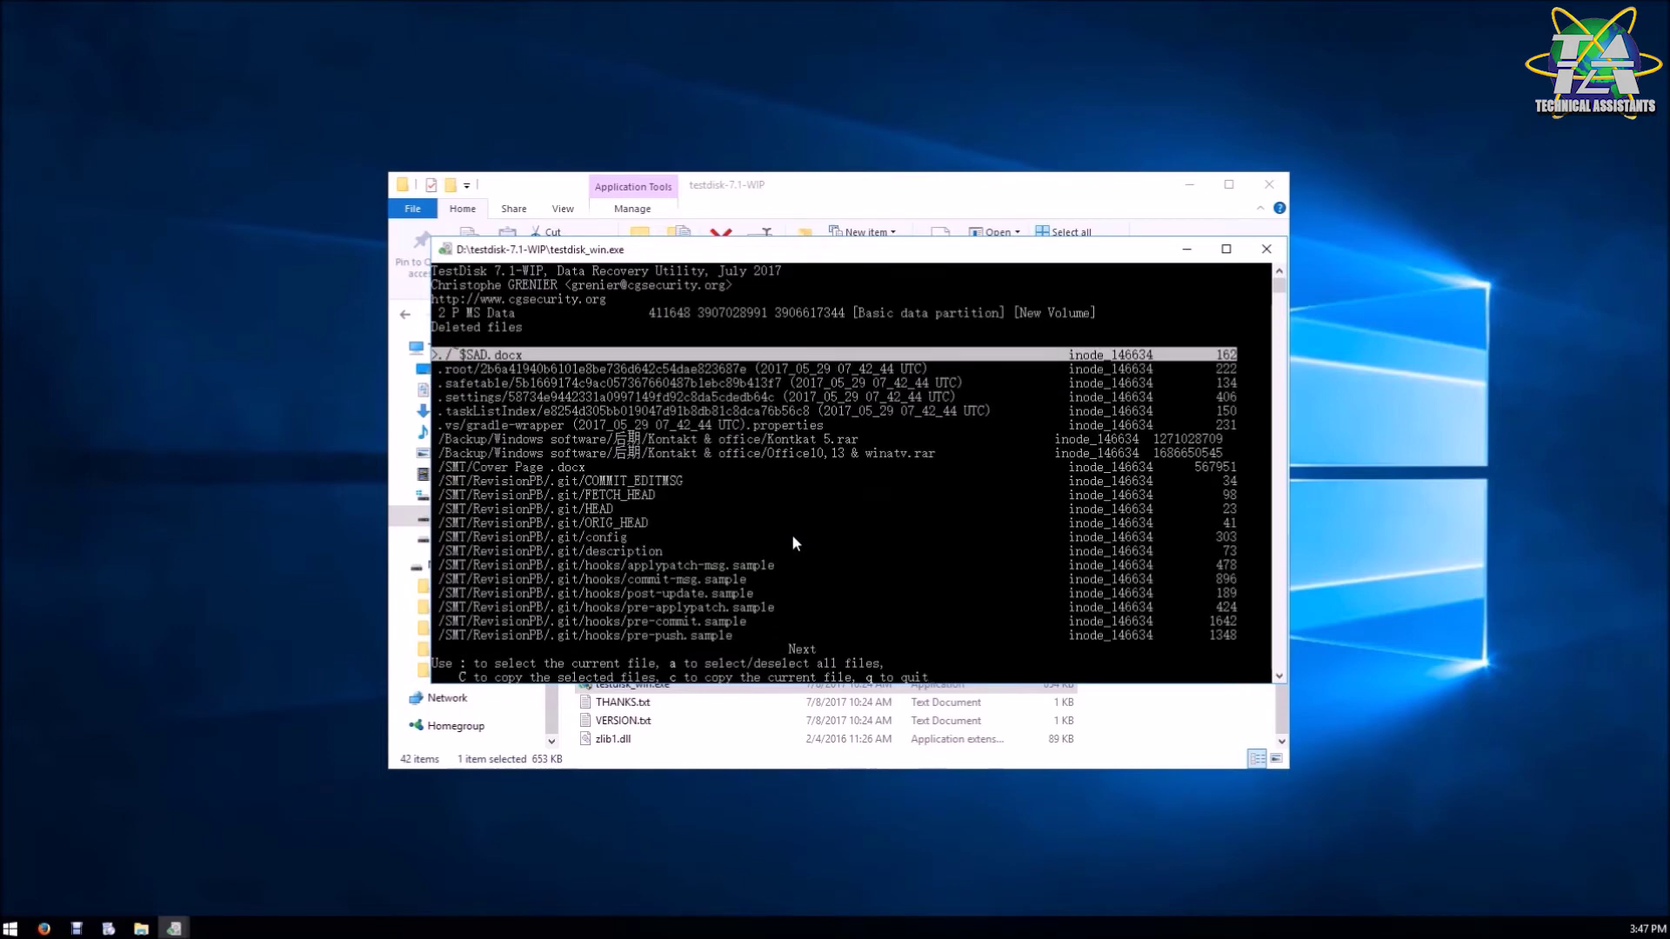
- Mark the deleted /SMT Cover Page and RevisionPB files for recovery
key(Down)
key(Down)
key(Down)
key(Down)
key(Down)
key(Down)
key(Down)
key(Down)
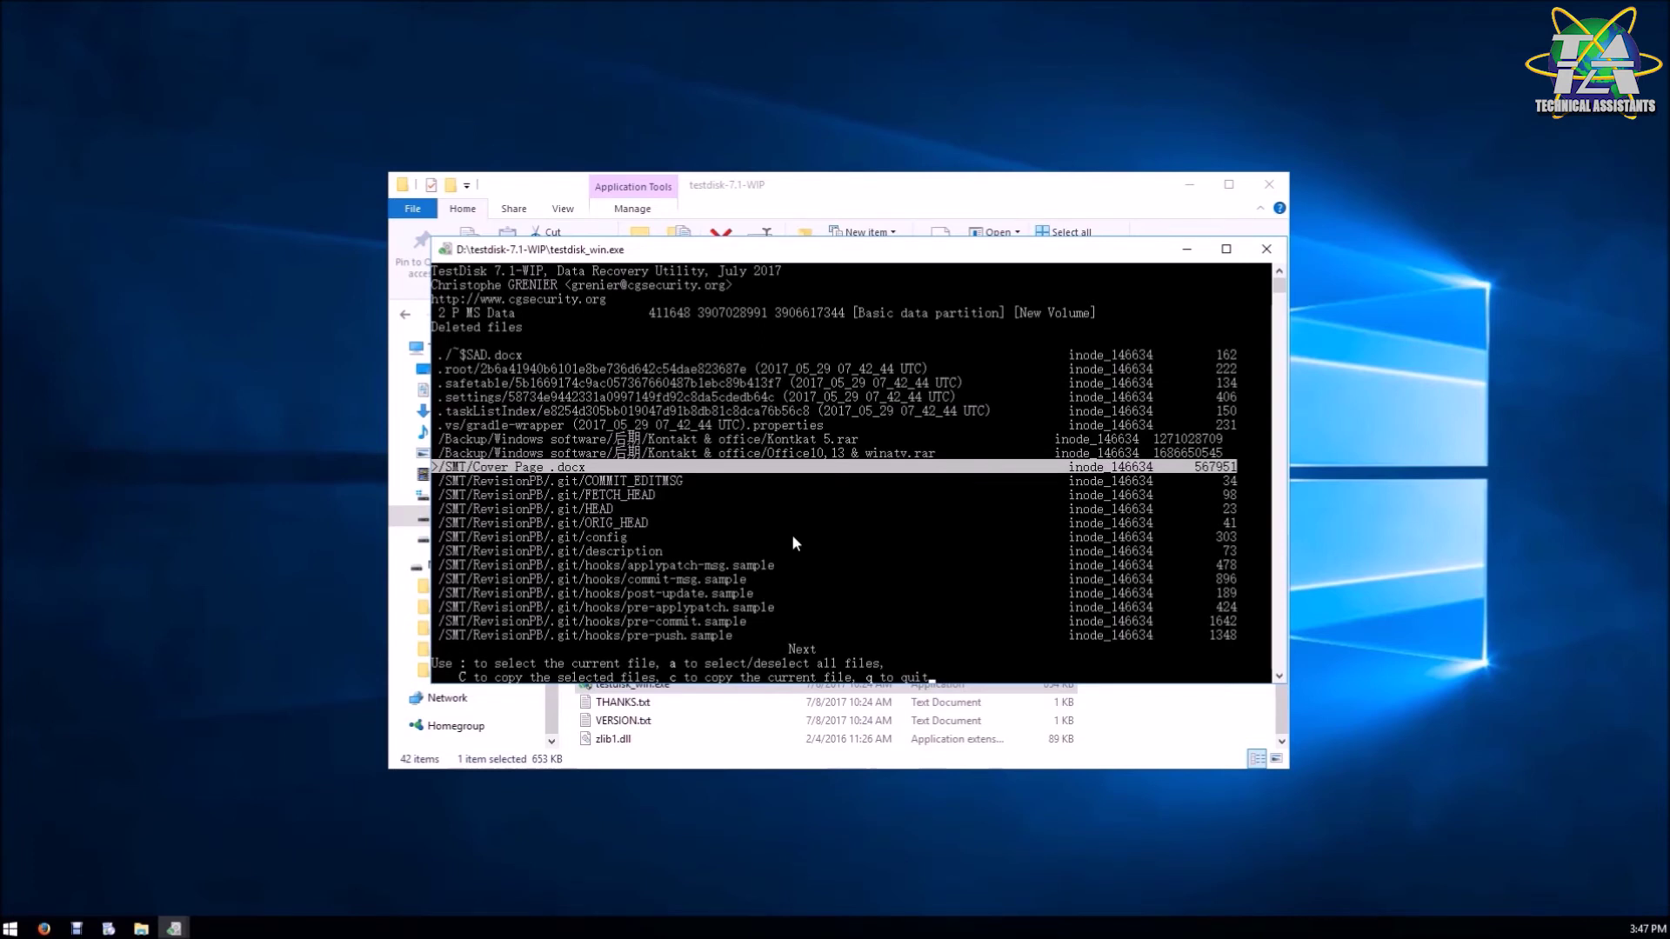
key(colon)
key(colon)
key(colon)
key(colon)
key(colon)
key(colon)
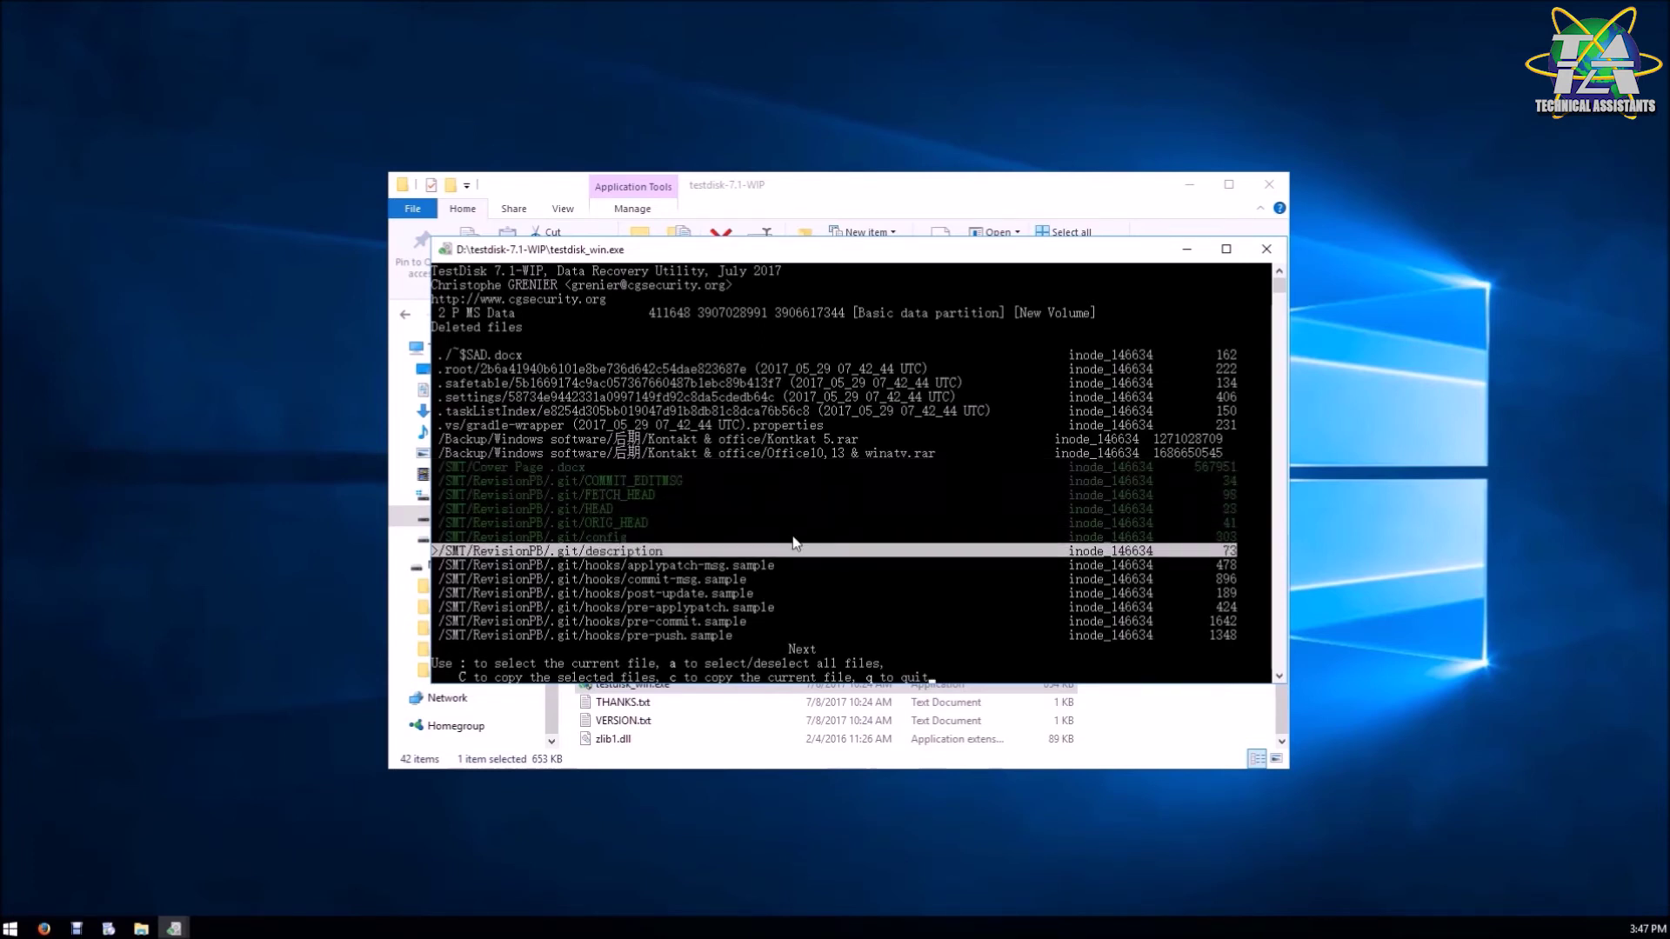
key(colon)
key(colon)
key(colon)
key(colon)
key(colon)
key(colon)
key(colon)
key(colon)
key(colon)
key(colon)
key(colon)
key(colon)
key(colon)
key(colon)
key(colon)
key(colon)
key(colon)
key(colon)
key(colon)
key(colon)
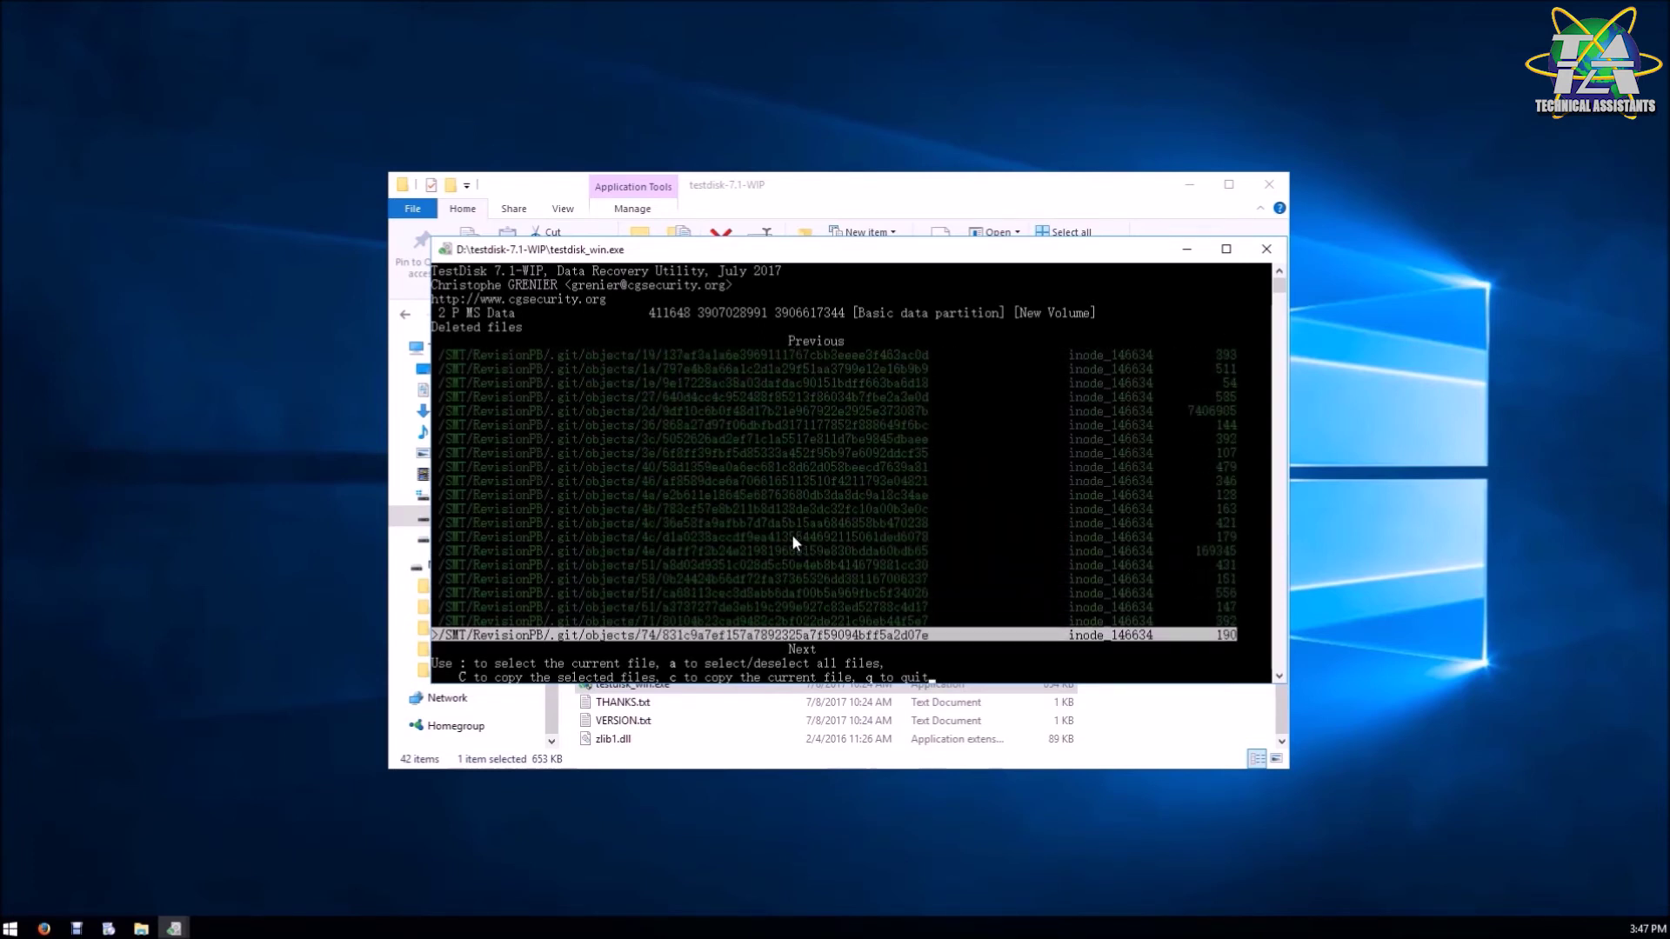
key(colon)
key(colon)
key(colon)
key(colon)
key(colon)
key(colon)
key(colon)
key(colon)
key(colon)
key(colon)
key(colon)
key(colon)
key(colon)
key(colon)
key(colon)
key(colon)
key(colon)
key(colon)
key(colon)
key(colon)
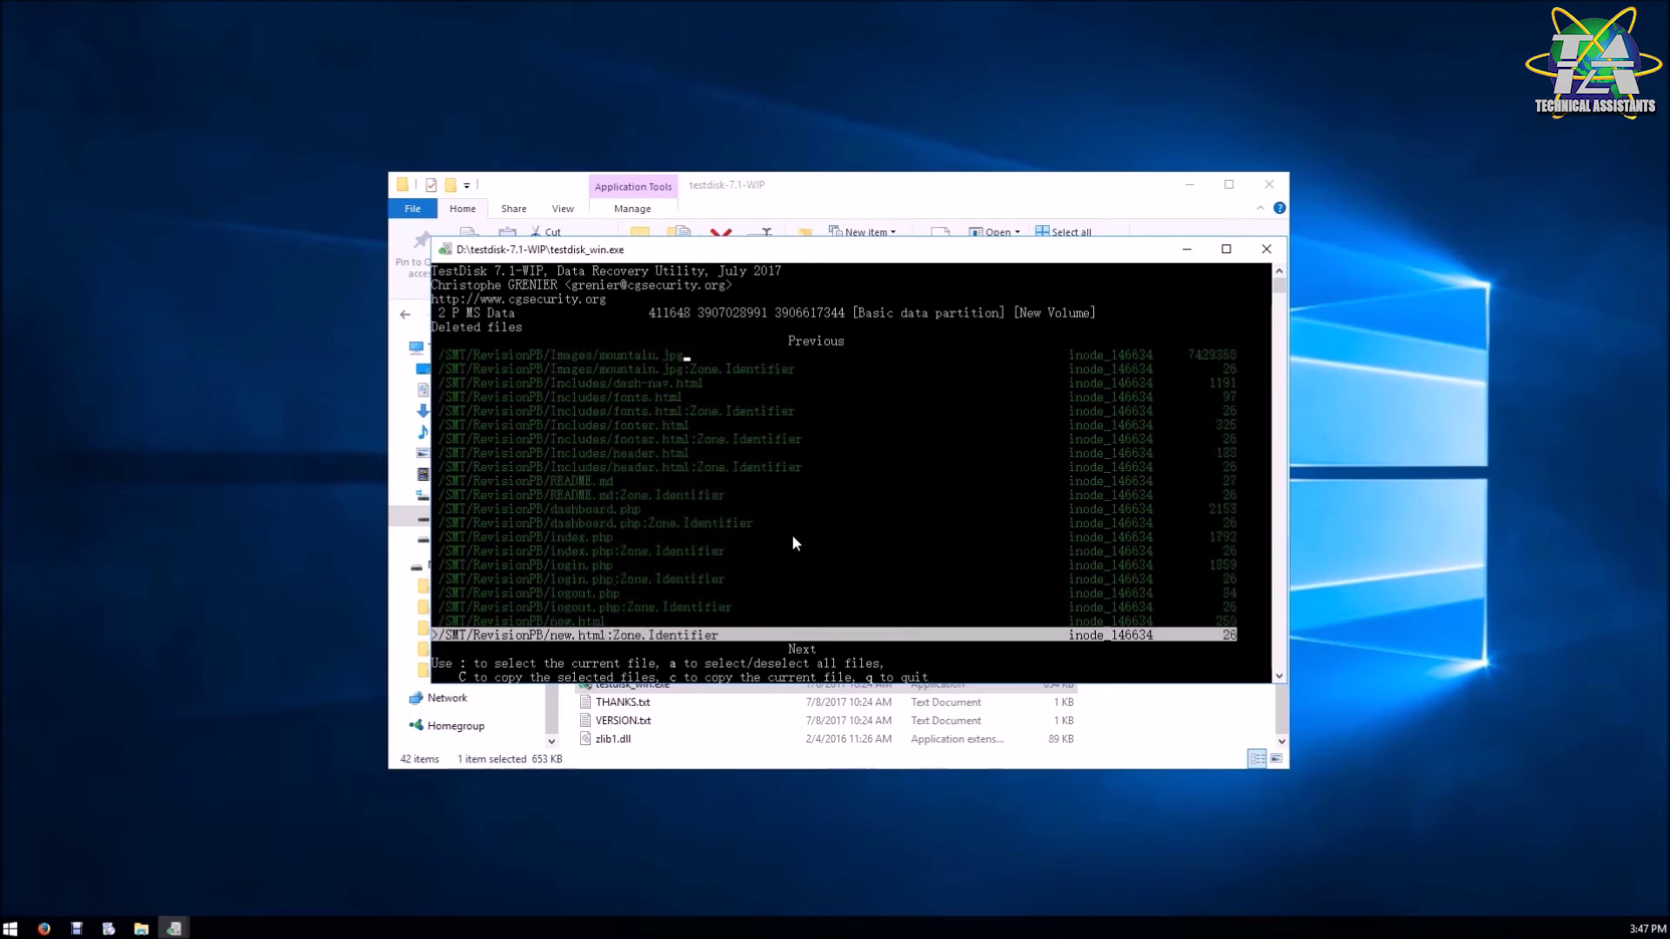
key(colon)
key(colon)
key(colon)
key(colon)
key(colon)
key(colon)
key(colon)
key(colon)
key(colon)
key(colon)
key(colon)
key(colon)
key(colon)
key(colon)
key(colon)
key(colon)
key(colon)
key(colon)
key(colon)
key(colon)
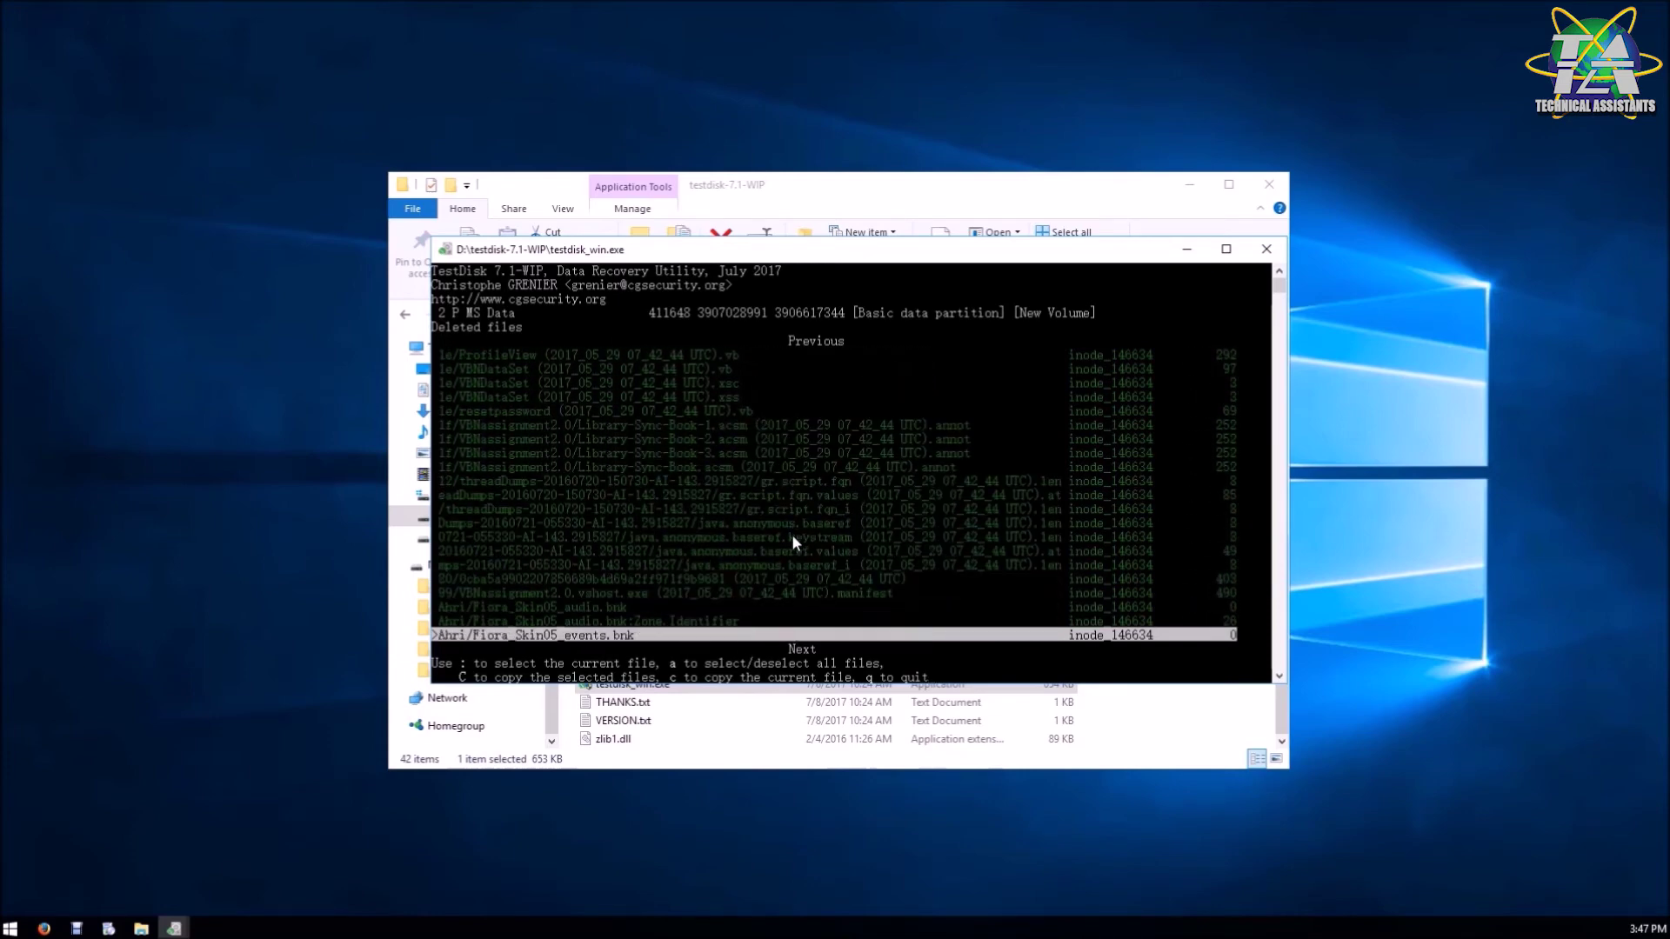
key(Up)
key(Page_Up)
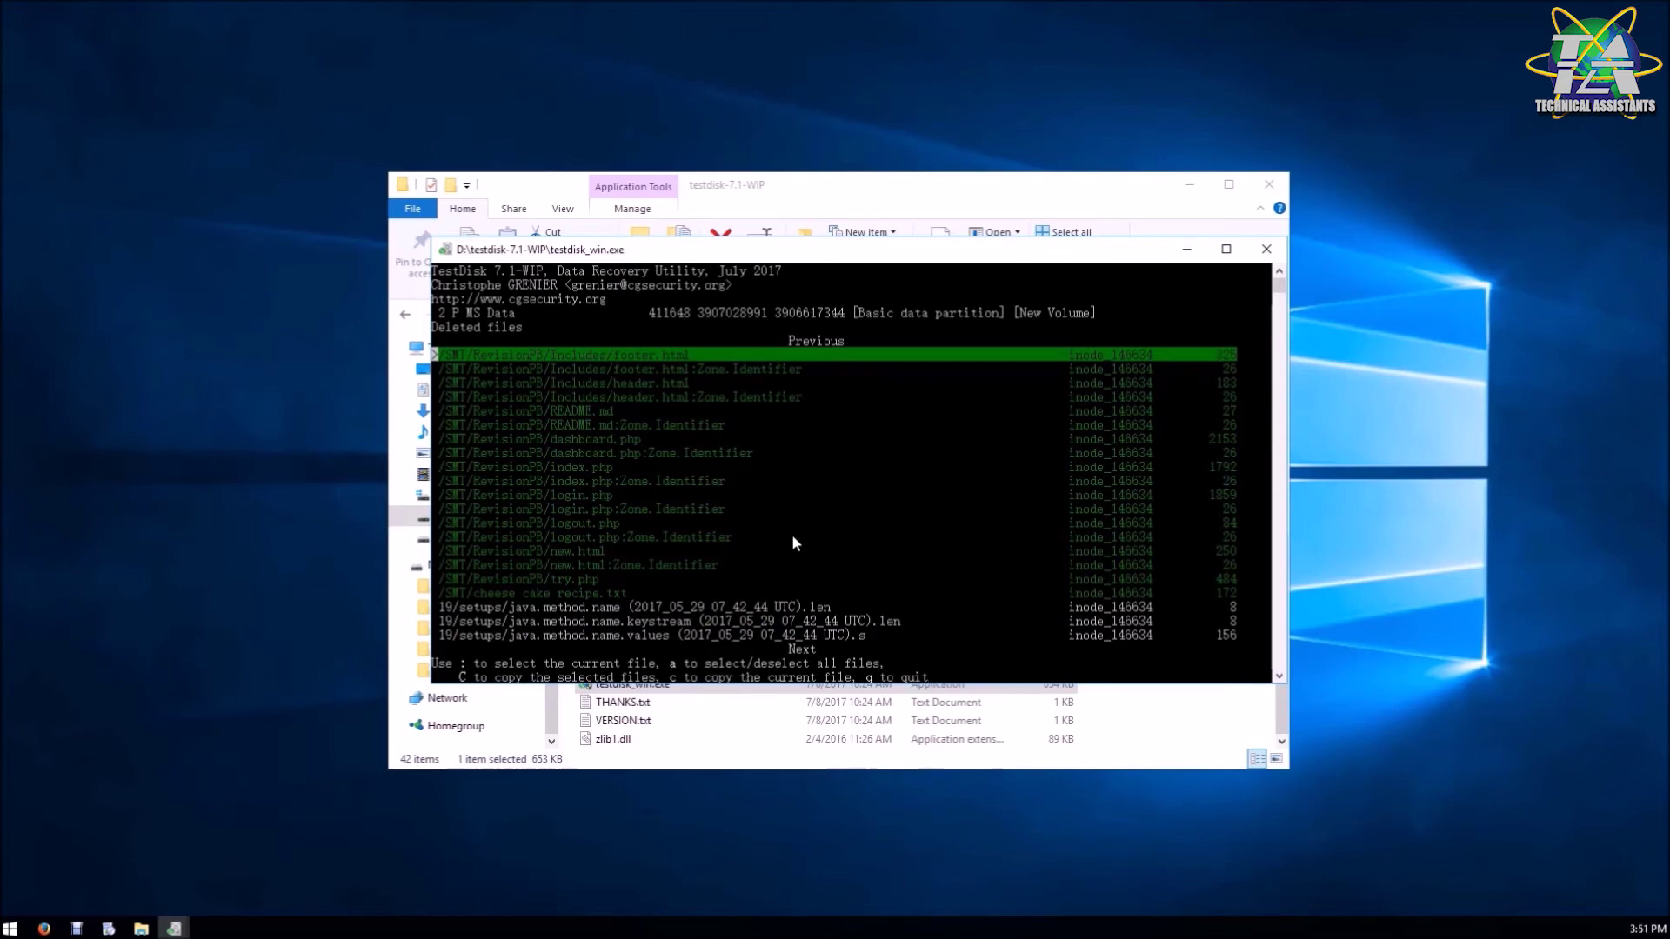
scroll(793, 539, down, 2)
scroll(826, 574, up, 2)
scroll(870, 535, down, 2)
scroll(890, 548, up, 2)
- Copy the marked SMT files to the root of D:\
key(c)
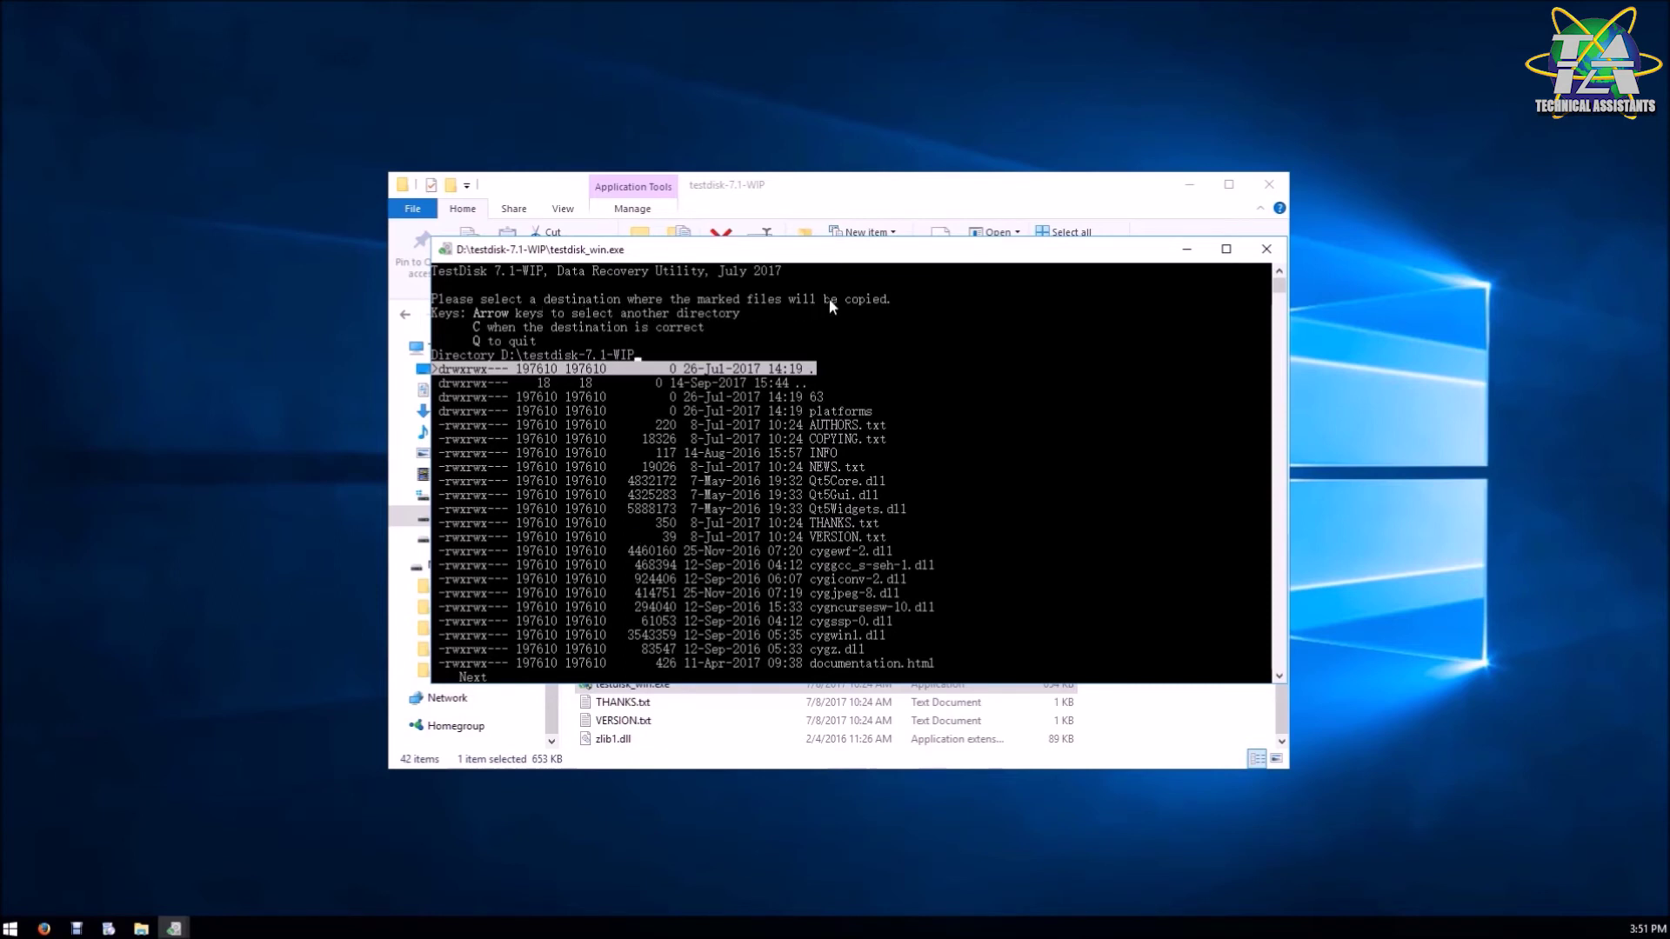
key(Down)
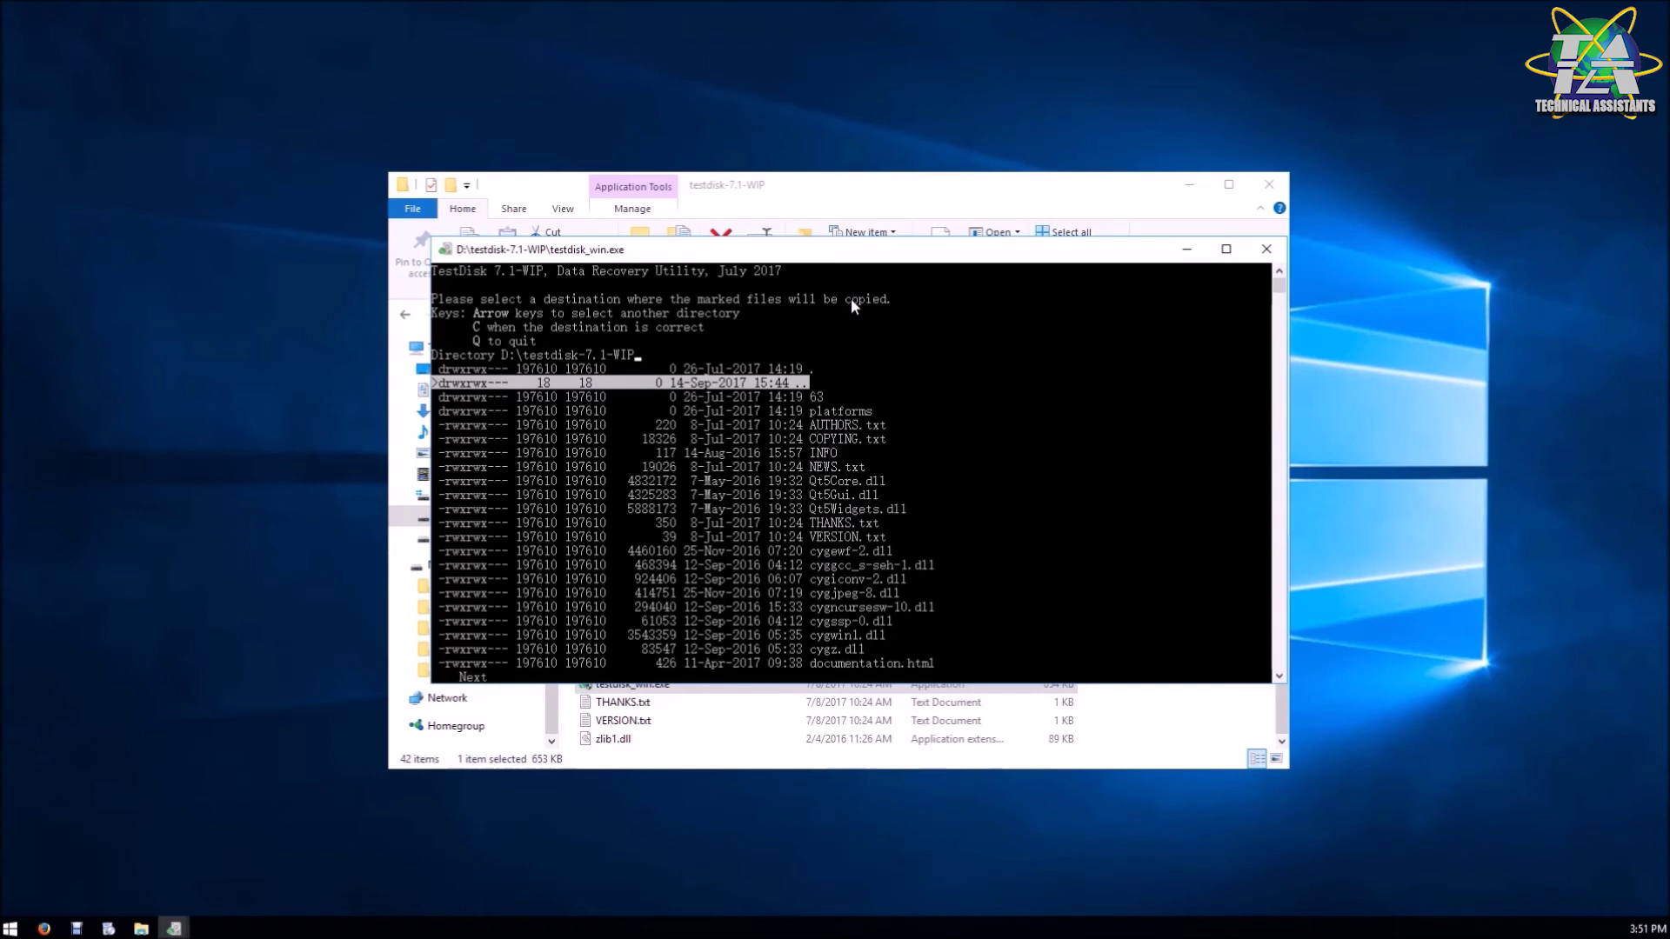
key(Up)
key(Down)
key(Right)
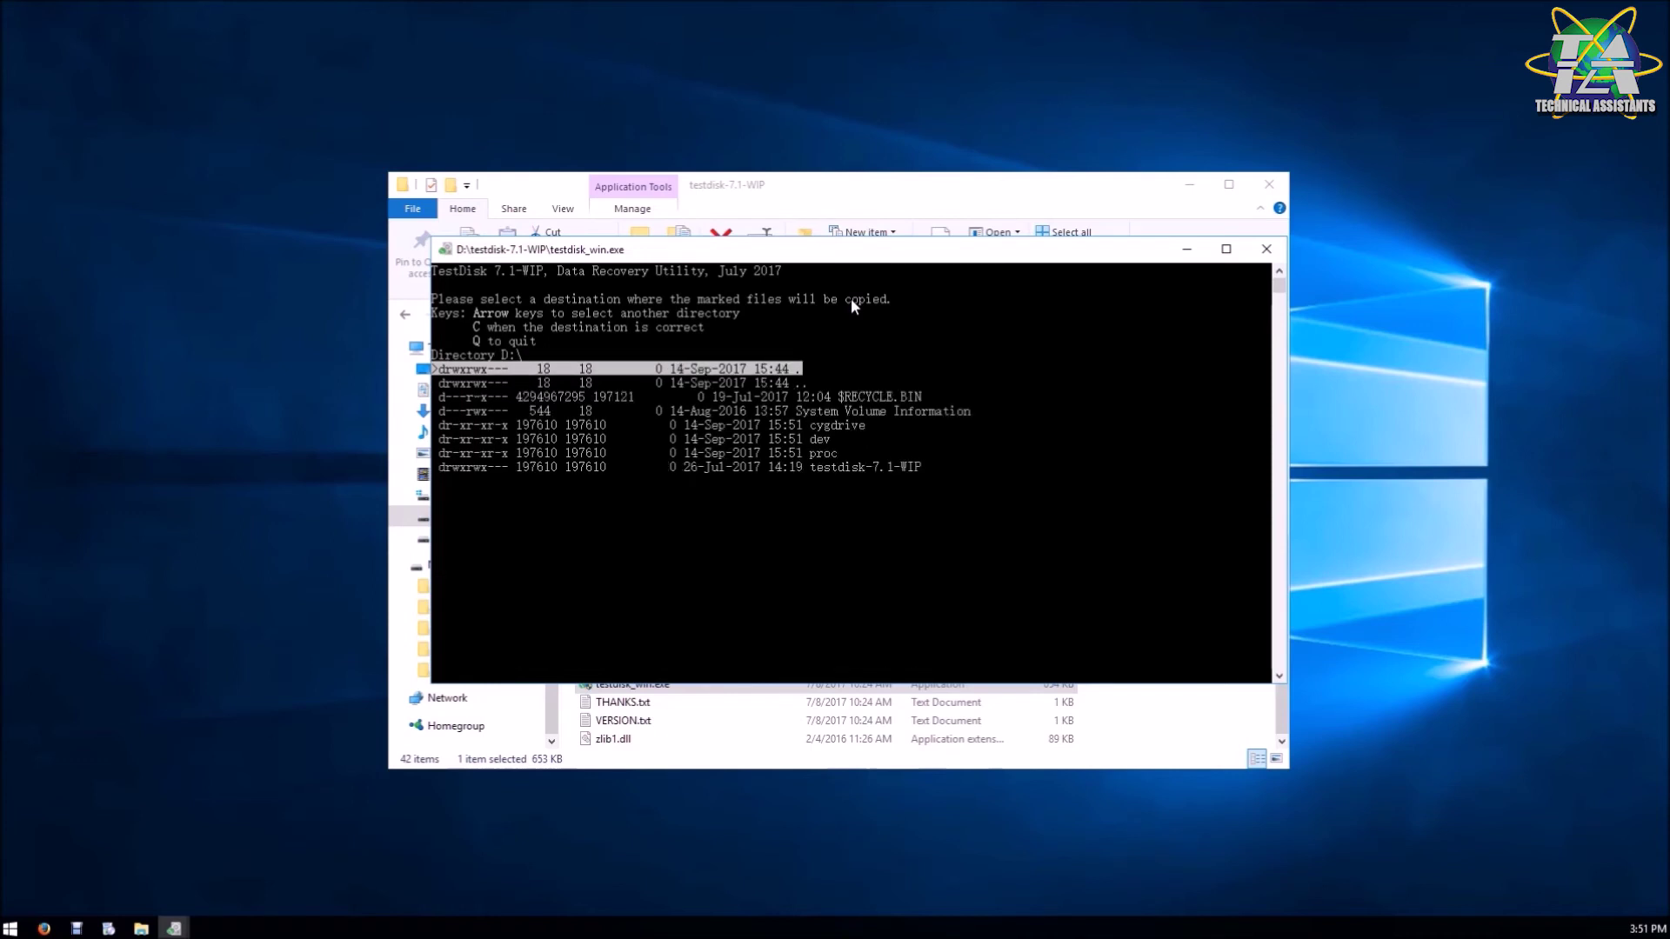
key(Down)
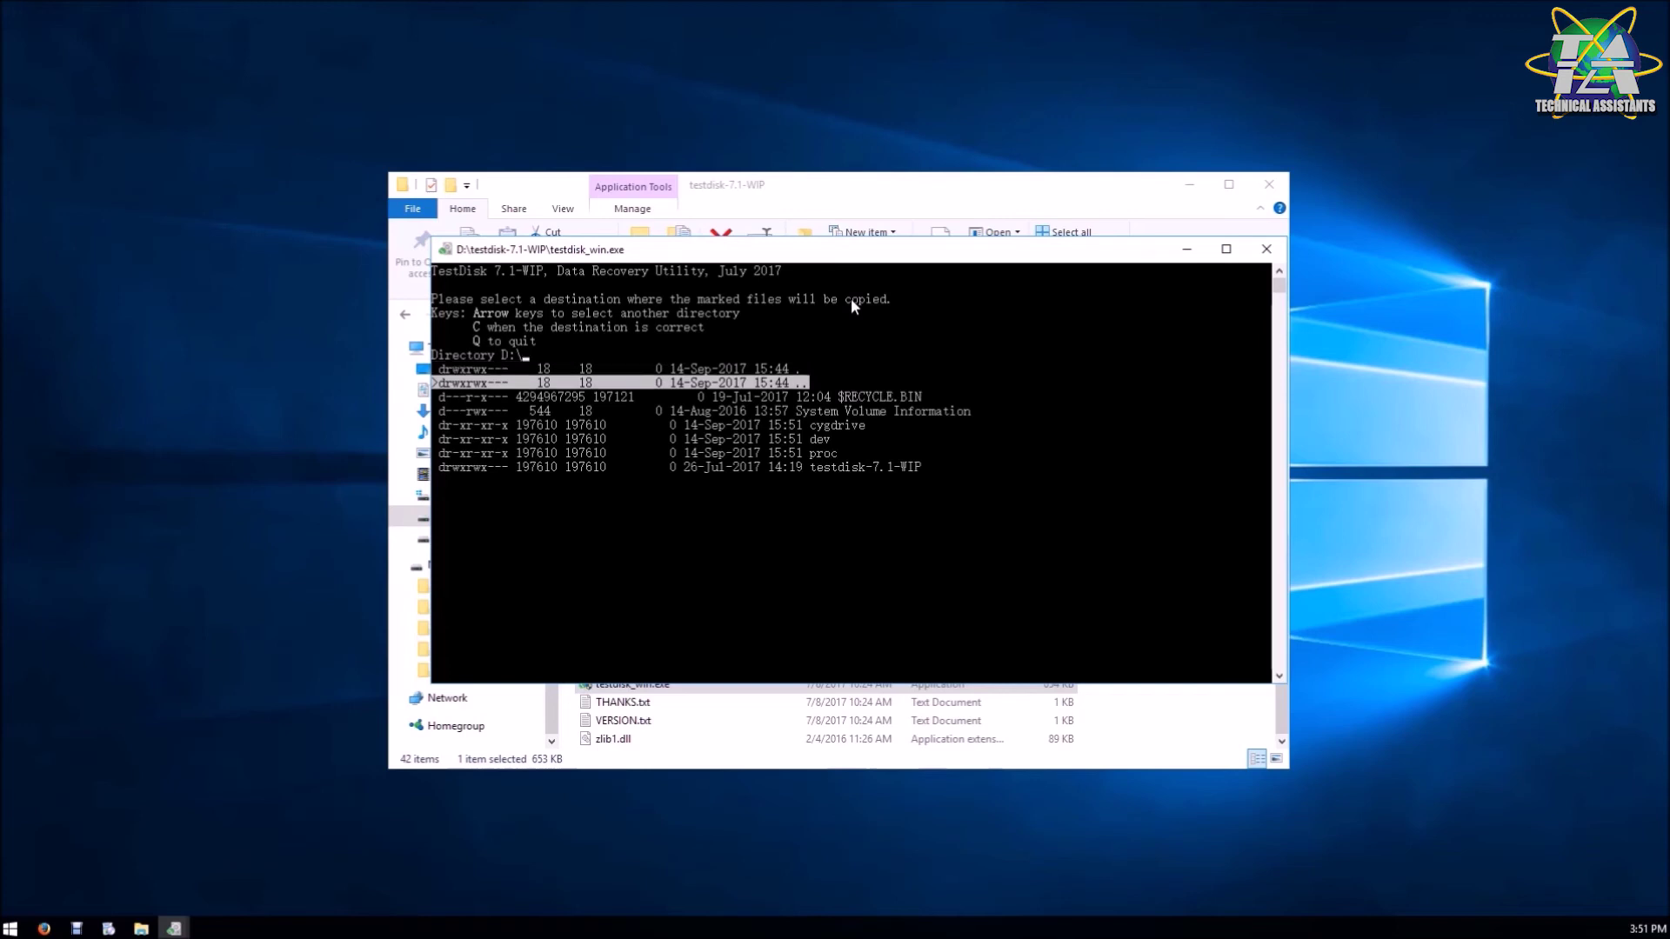
key(Down)
key(Down)
key(Down)
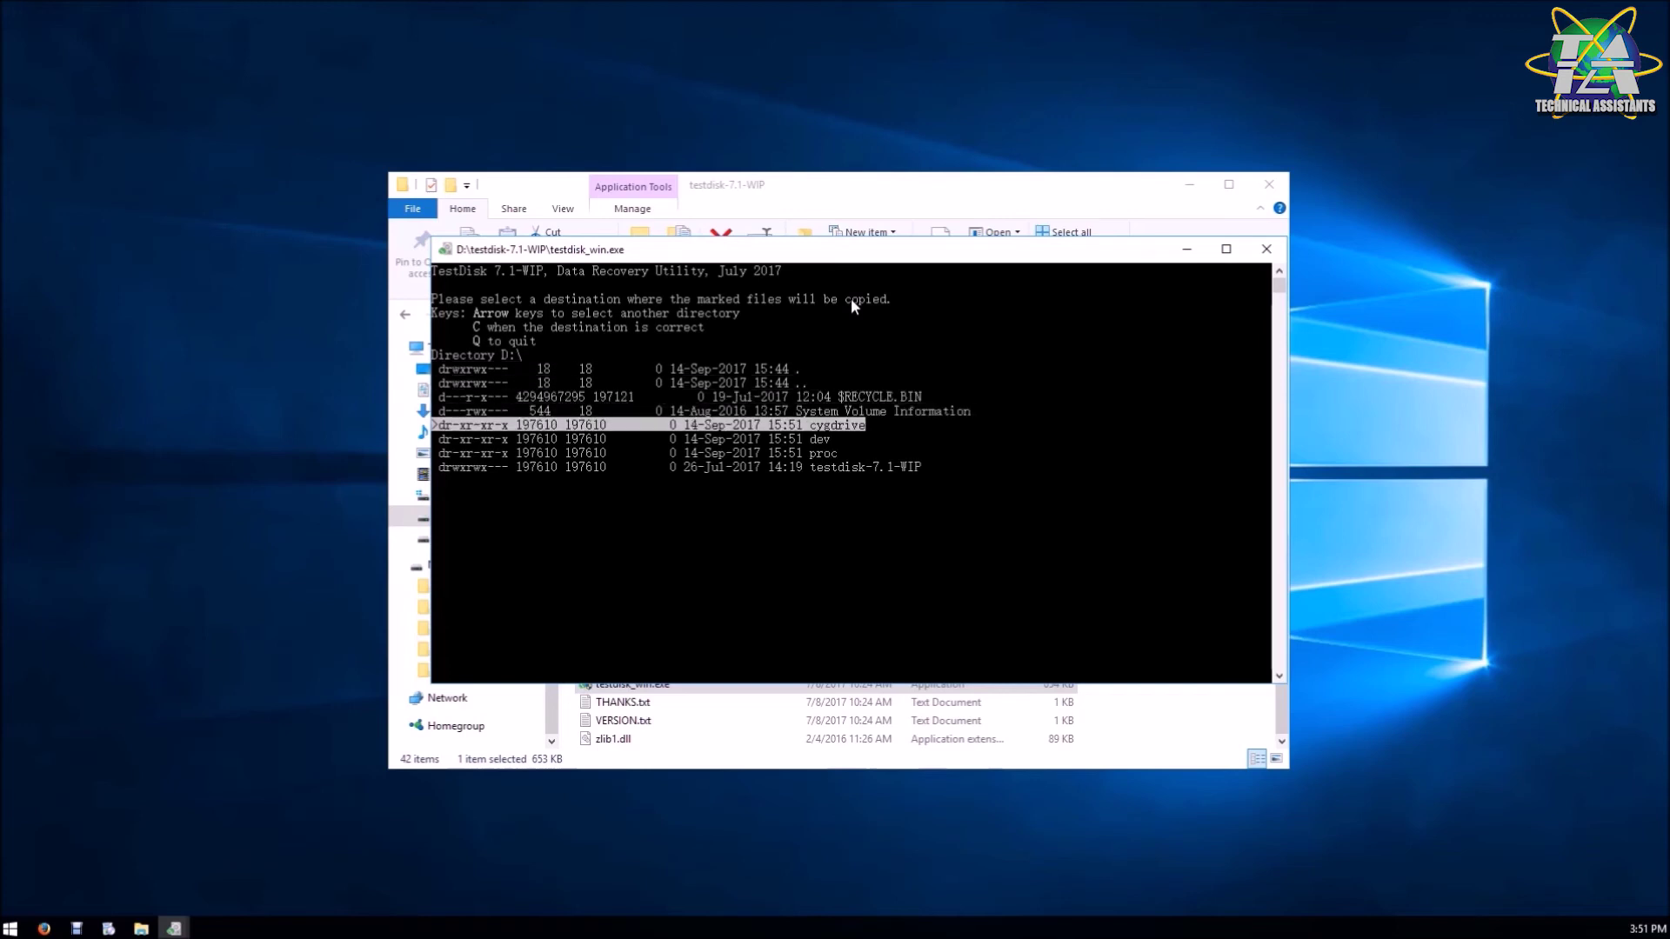
key(Up)
key(Up)
key(Up)
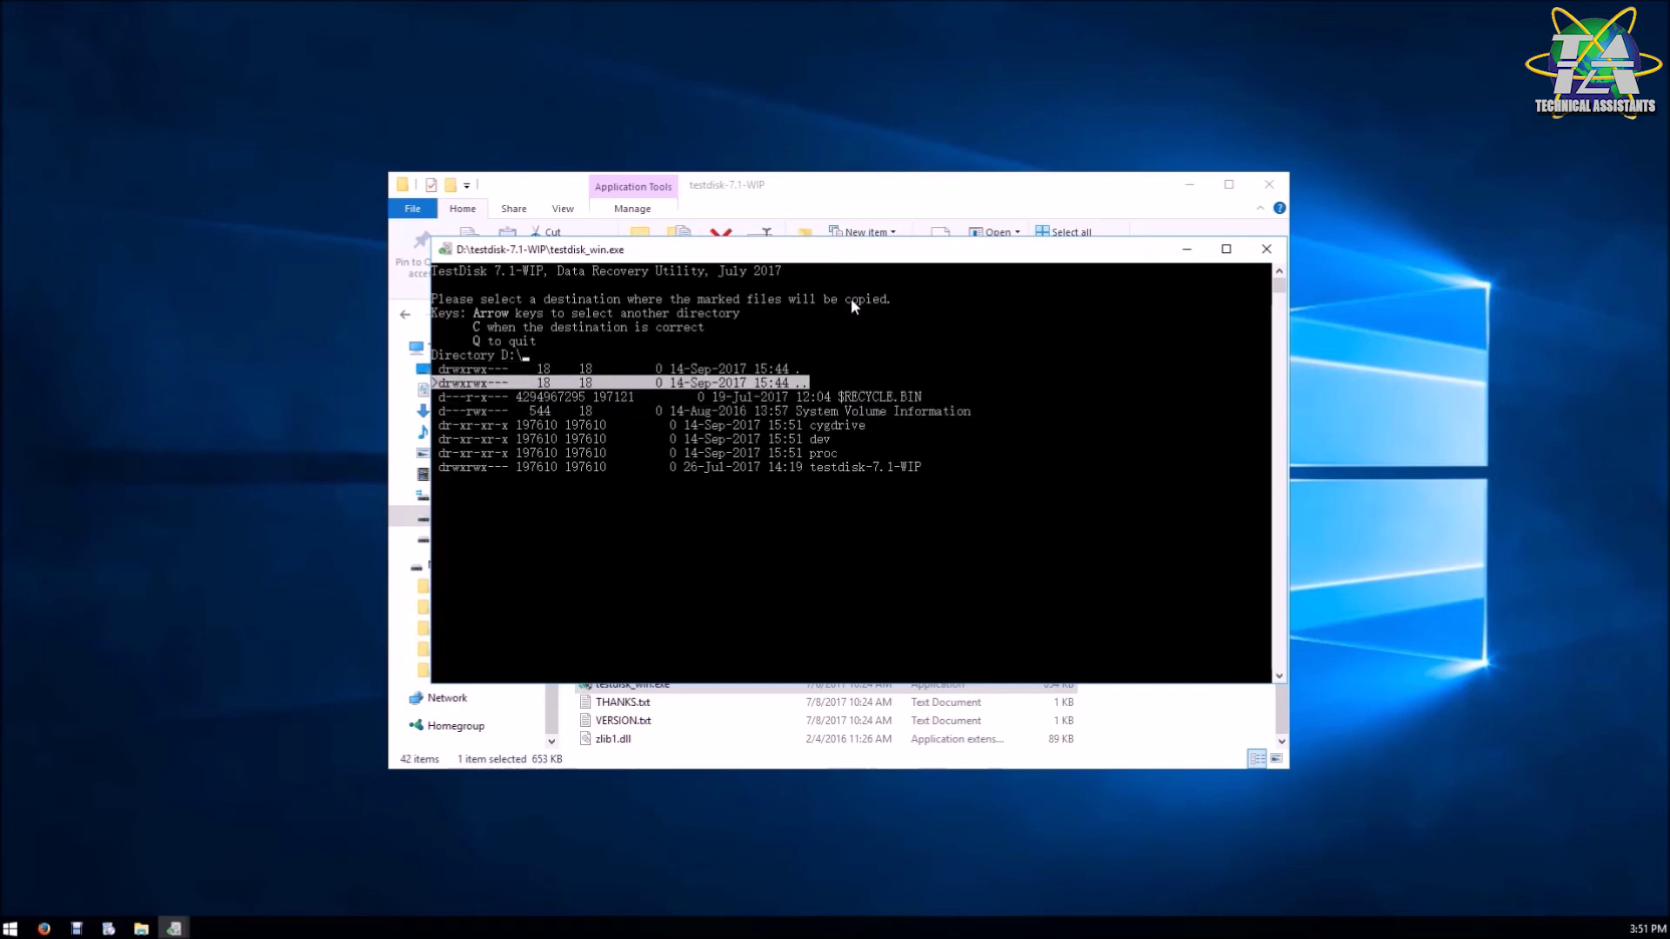
key(c)
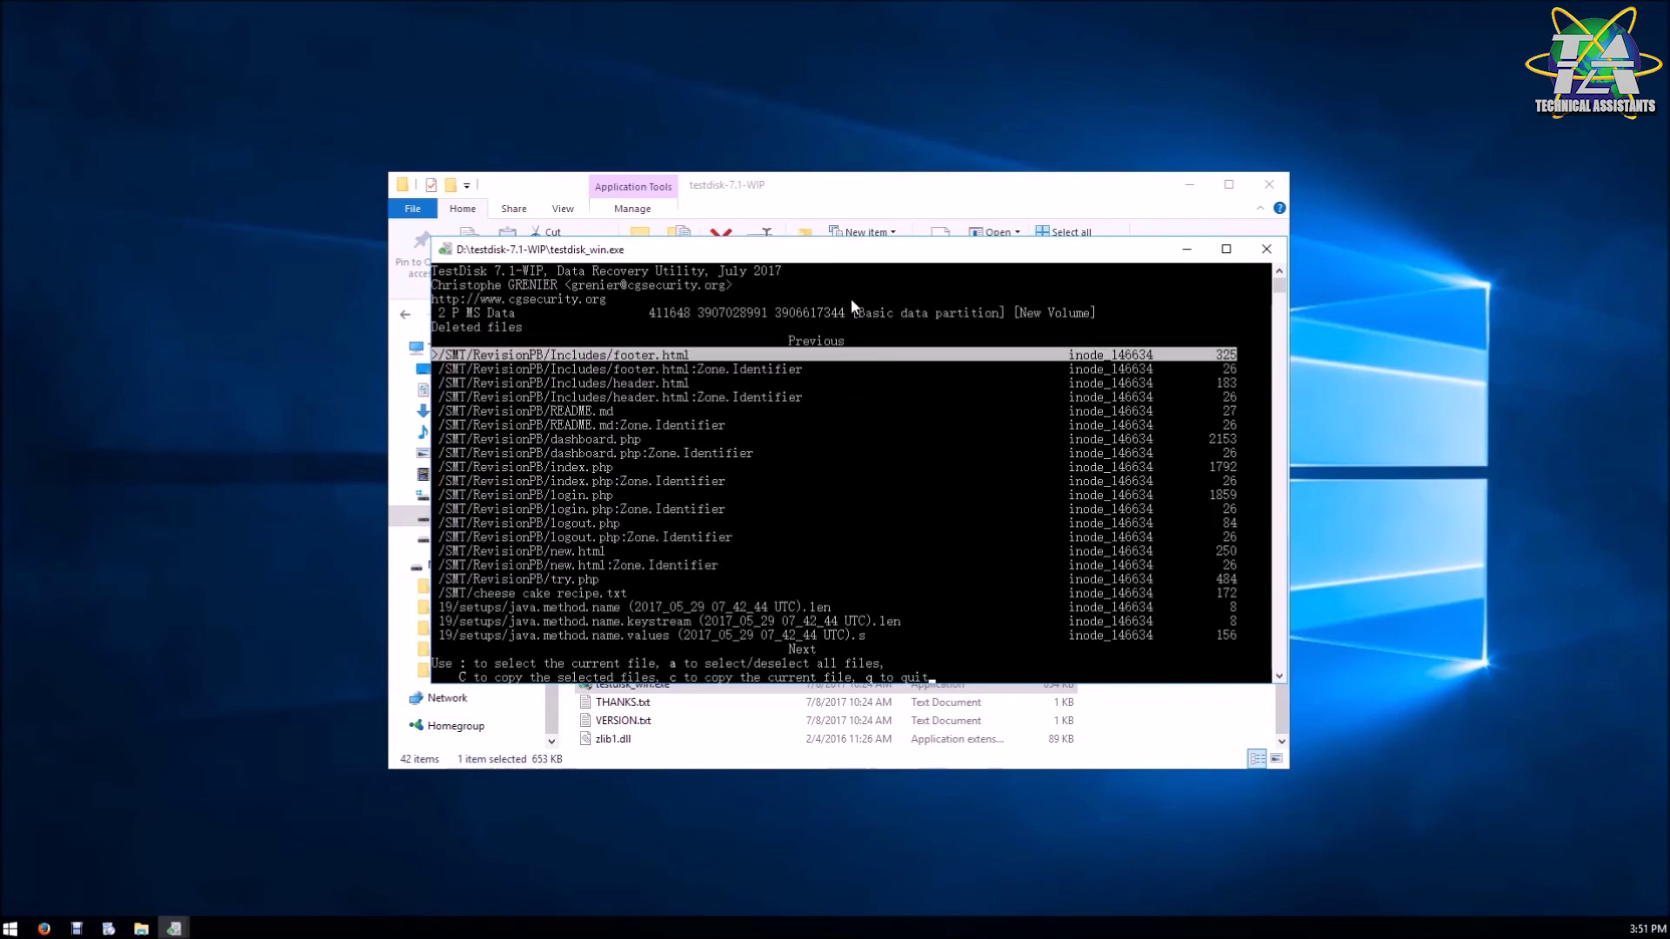
- Open the recovered SMT folder on Other (D:) showing RevisionPB, cheese cake recipe.txt and Cover Page.docx
click(912, 196)
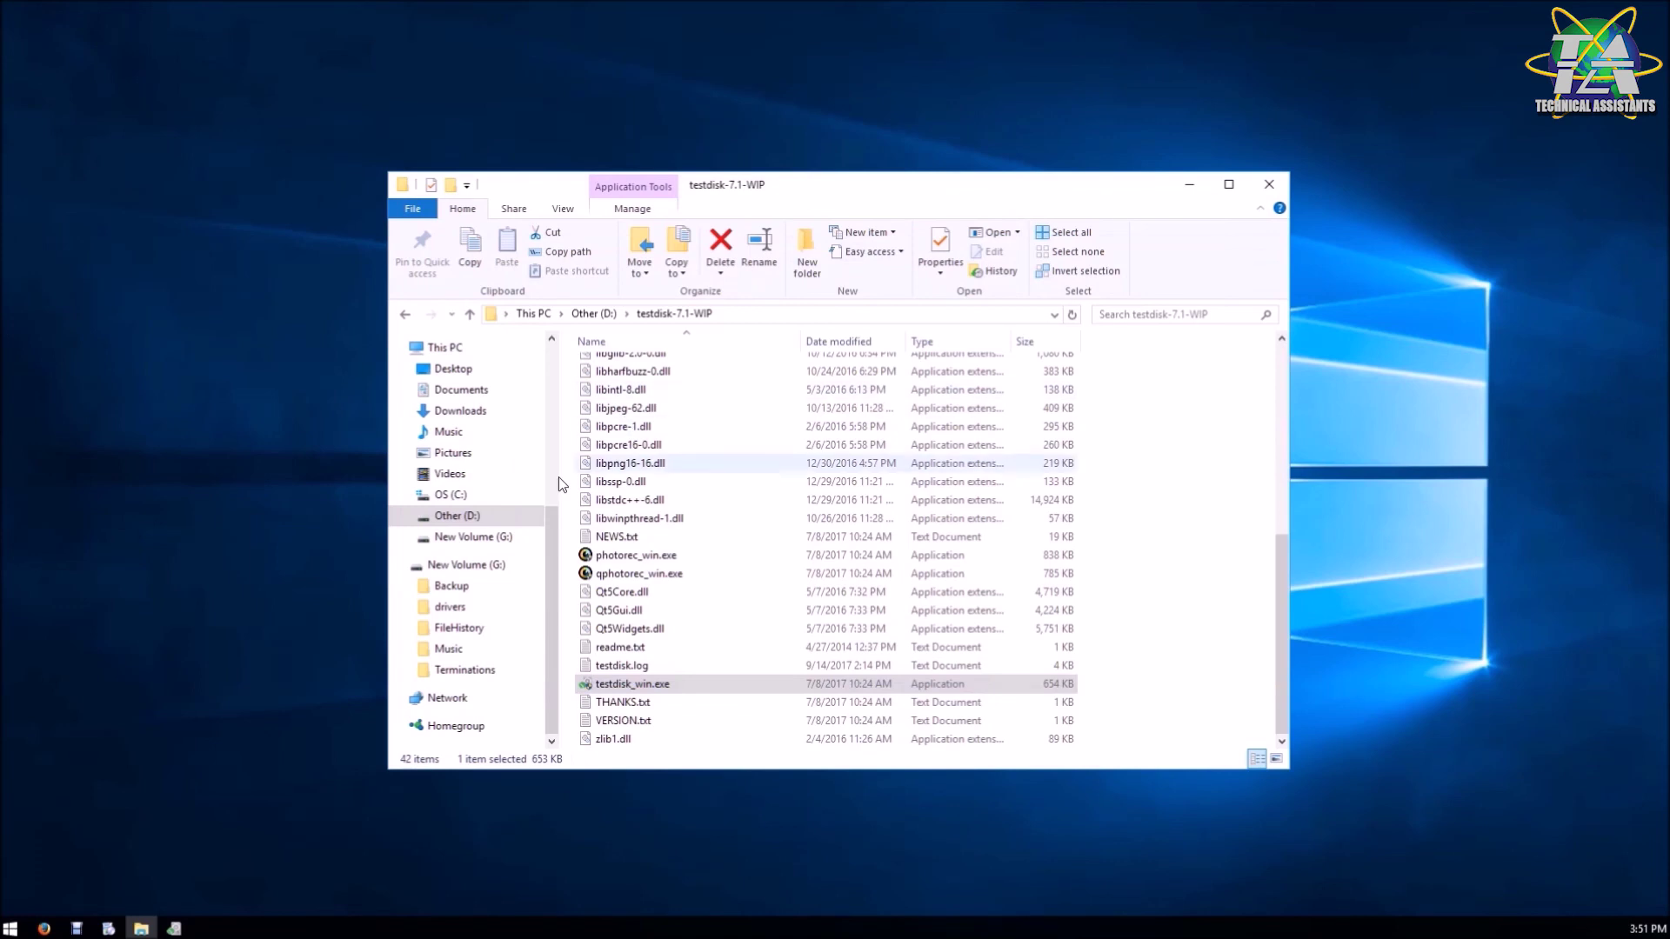
click(507, 519)
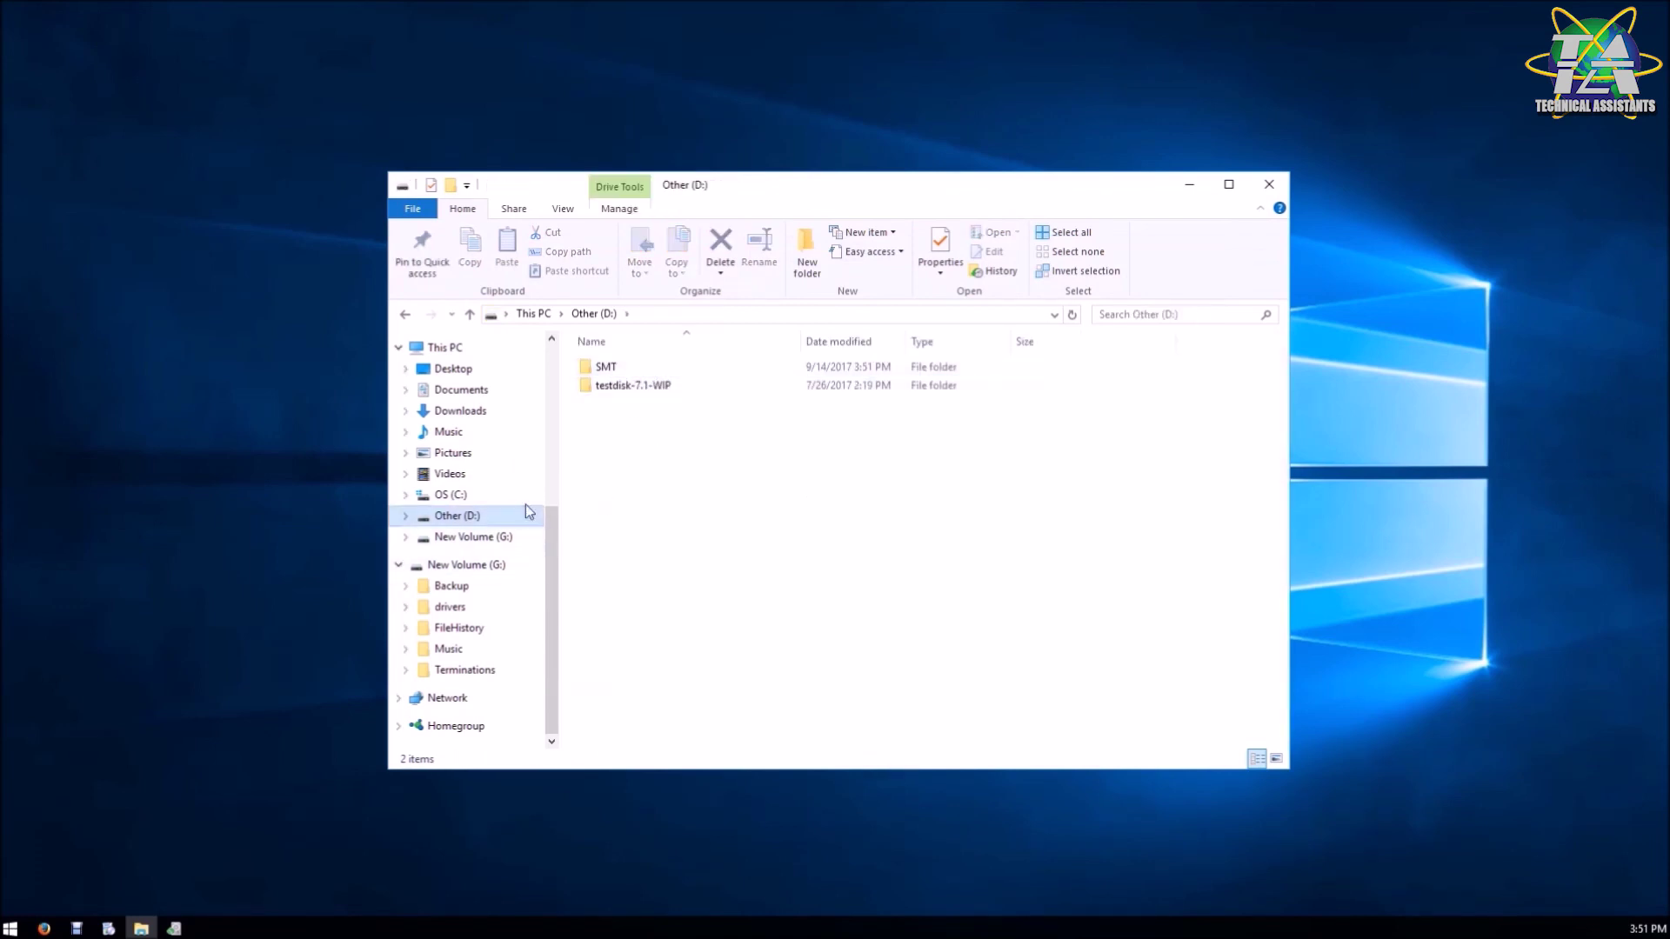
double_click(609, 369)
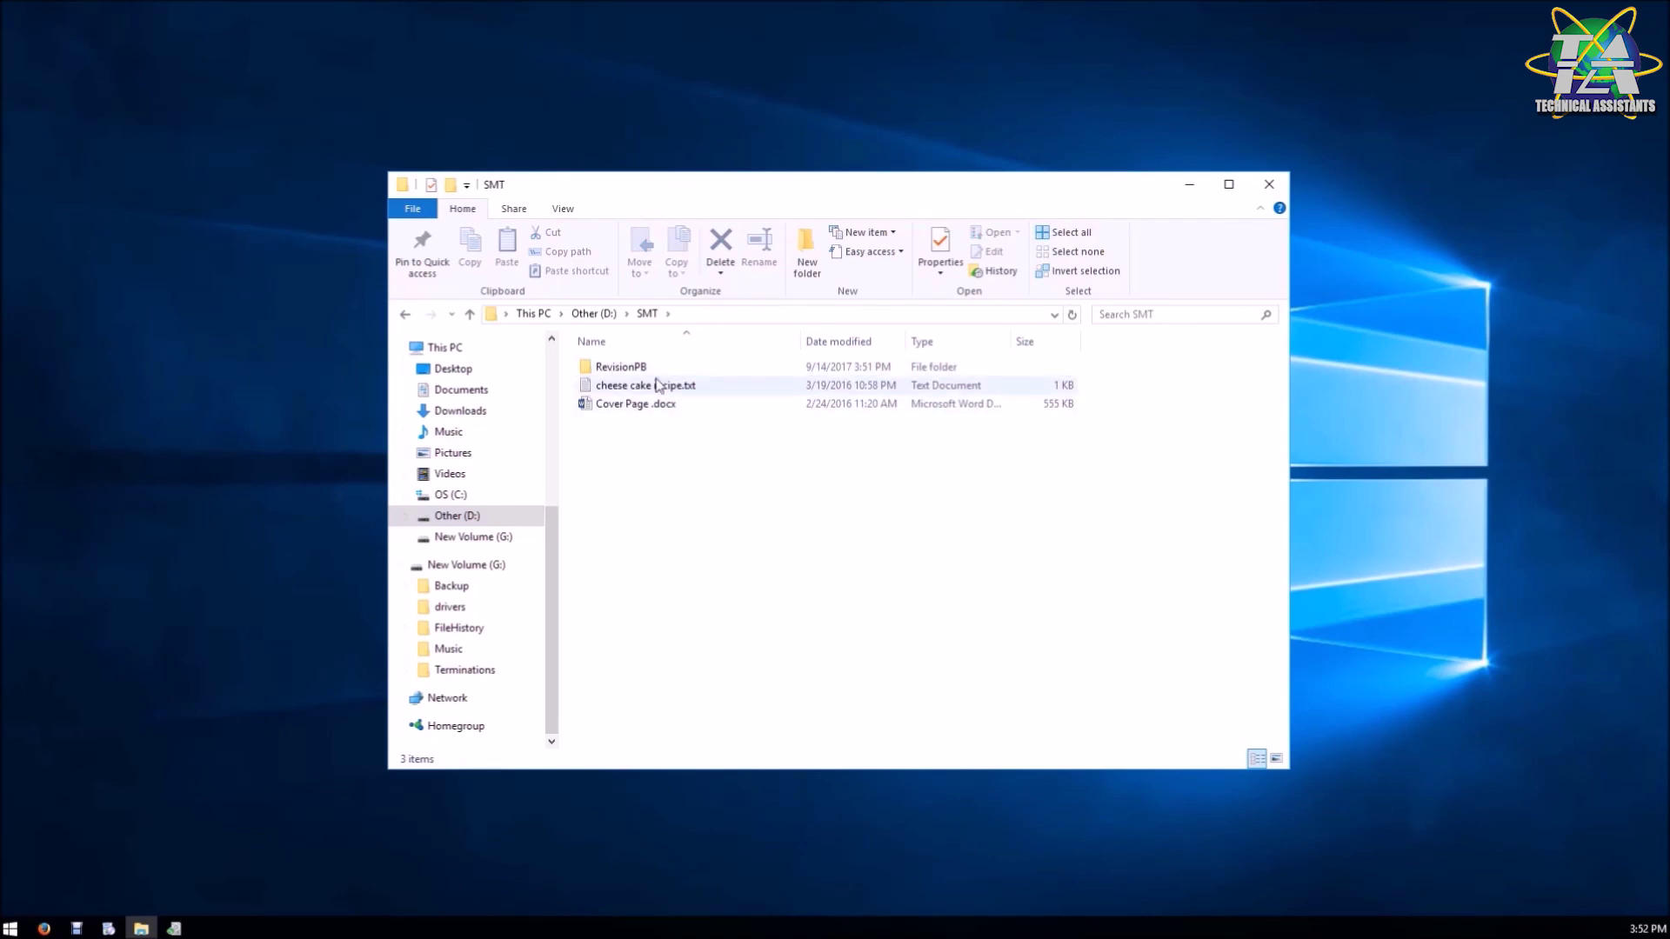